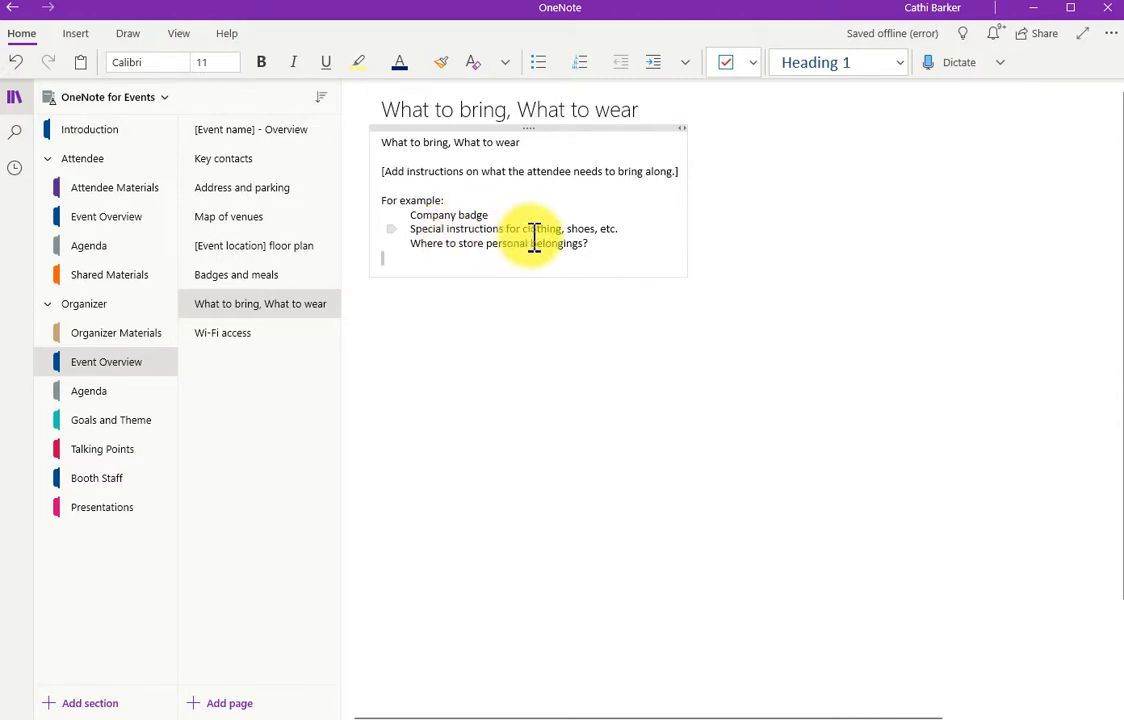
- Set all the text in the "What to bring, What to wear" note to Arial, size 10
{"action": "key", "text": "ctrl+a"}
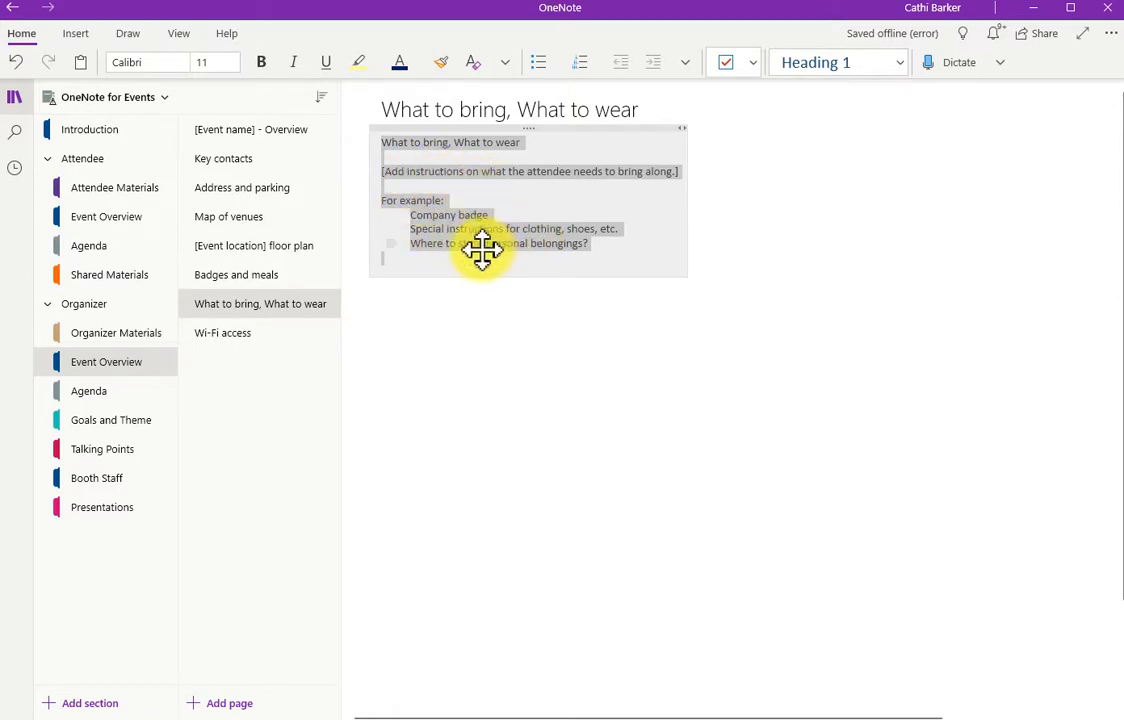
{"action": "left_click", "coordinate": [186, 63]}
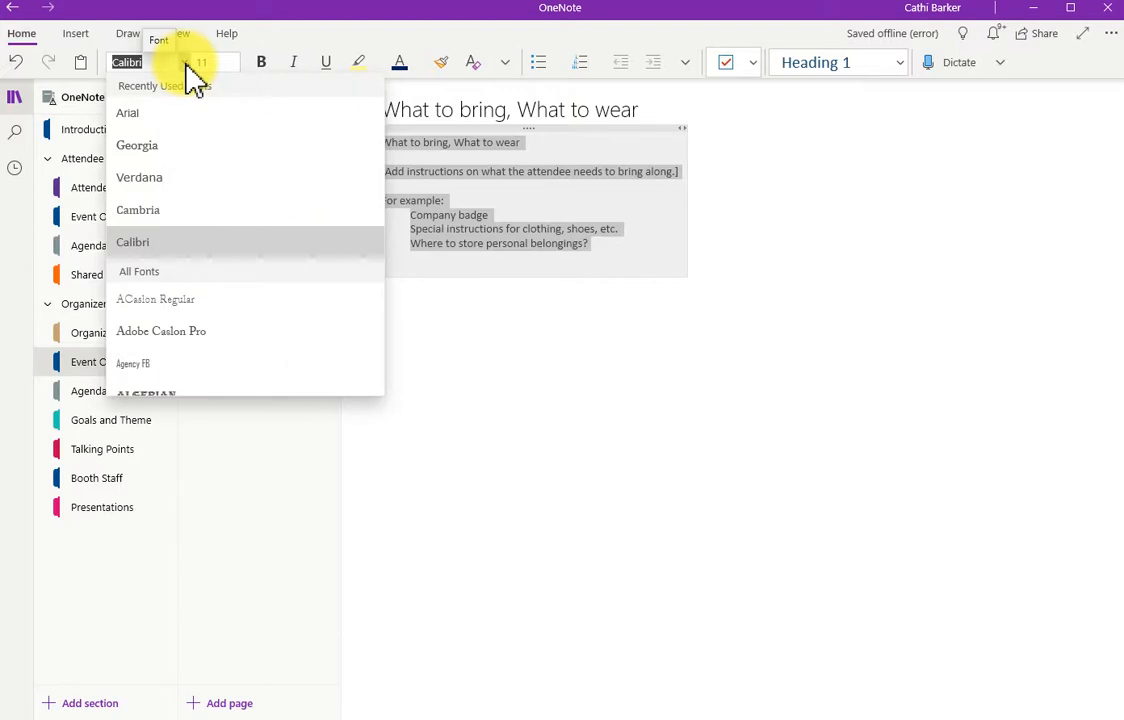
{"action": "left_click", "coordinate": [186, 116]}
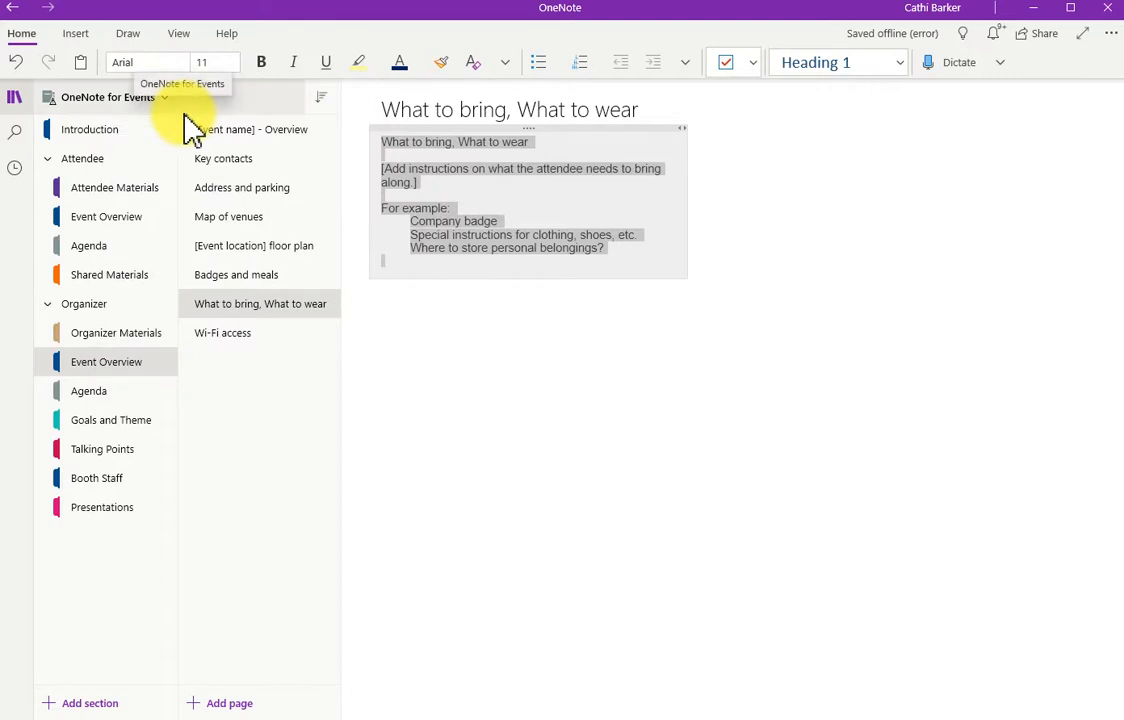
{"action": "left_click", "coordinate": [236, 63]}
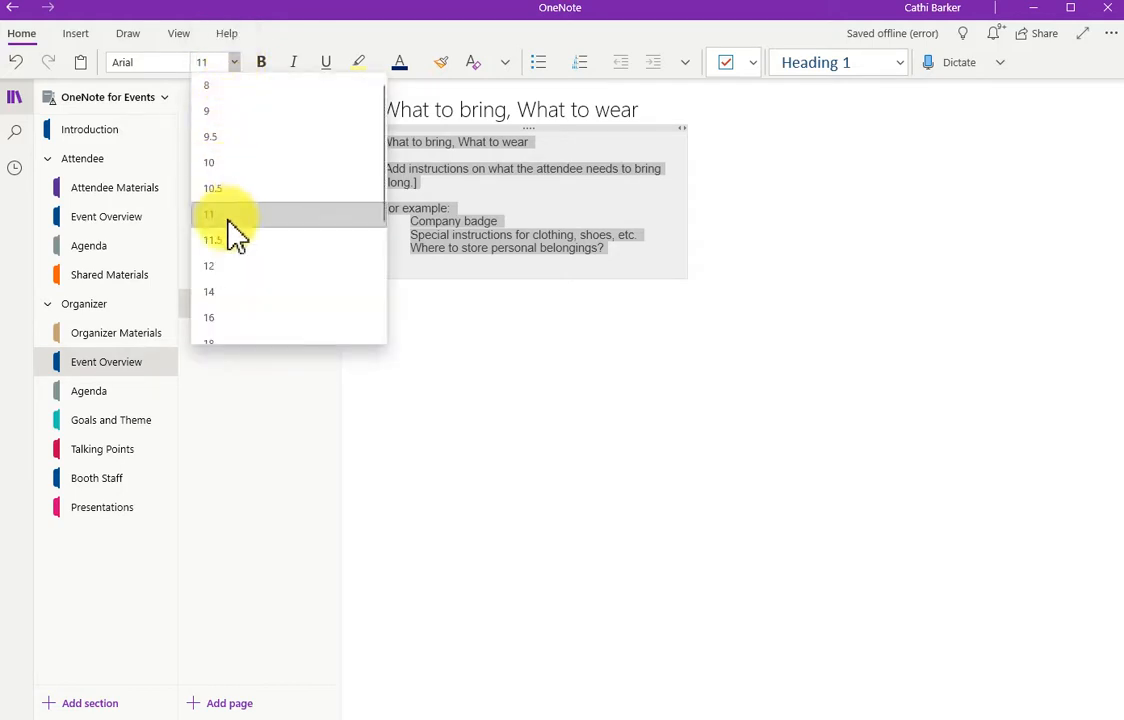
{"action": "left_click", "coordinate": [226, 163]}
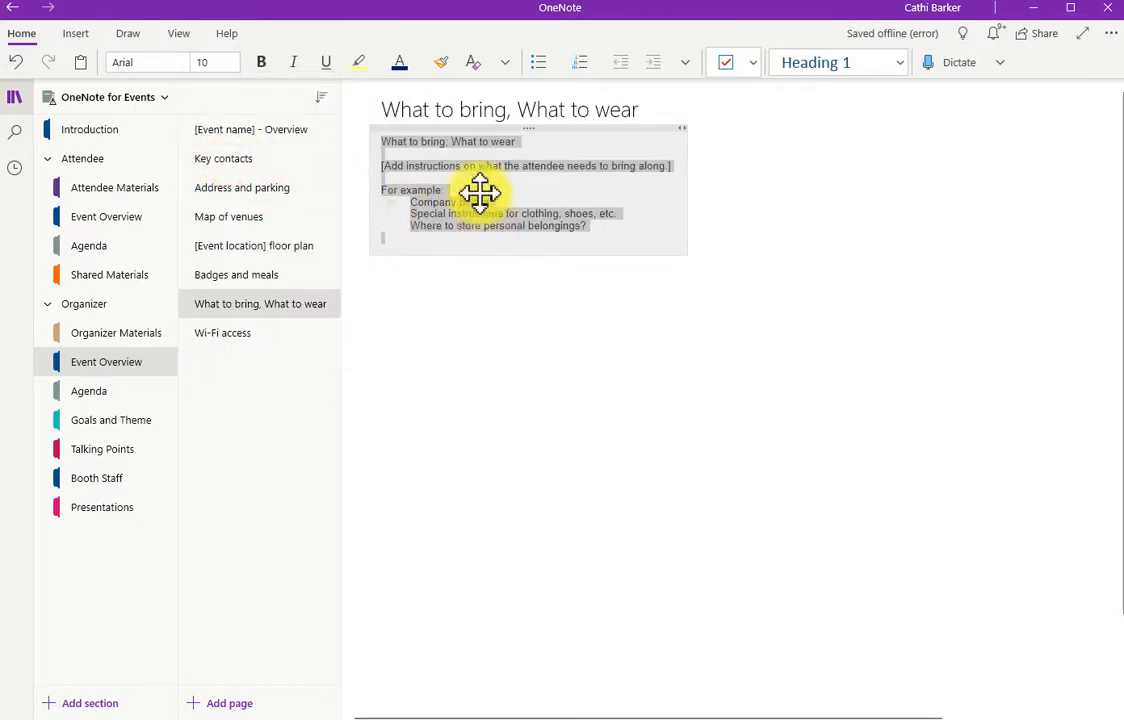
- Select the note's whole first line, and the bracketed instructions line below it in turn
{"action": "left_click", "coordinate": [472, 142]}
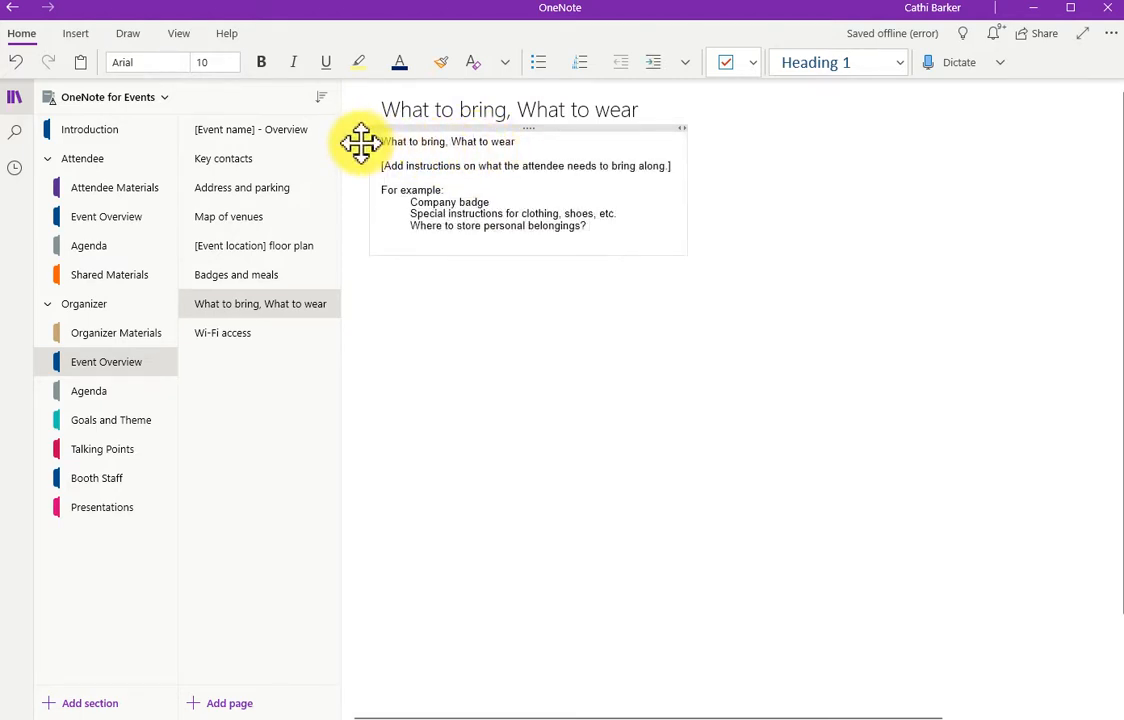
{"action": "left_click", "coordinate": [358, 143]}
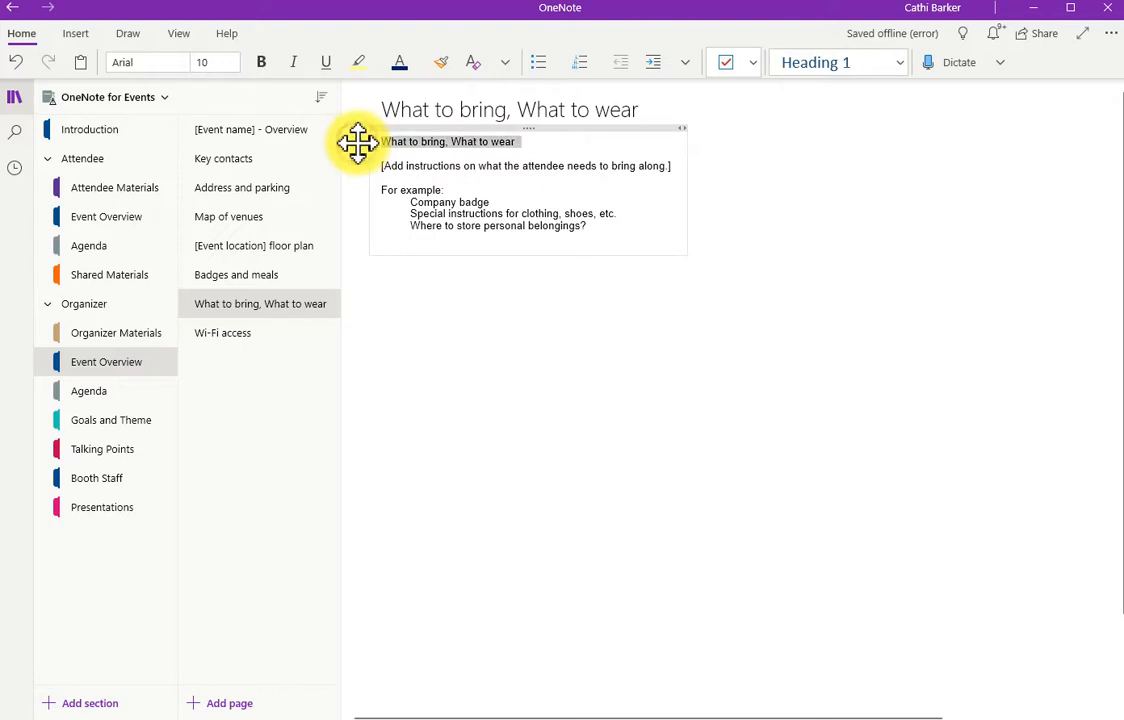
{"action": "left_click", "coordinate": [408, 168]}
{"action": "left_click", "coordinate": [359, 169]}
{"action": "left_click", "coordinate": [359, 167]}
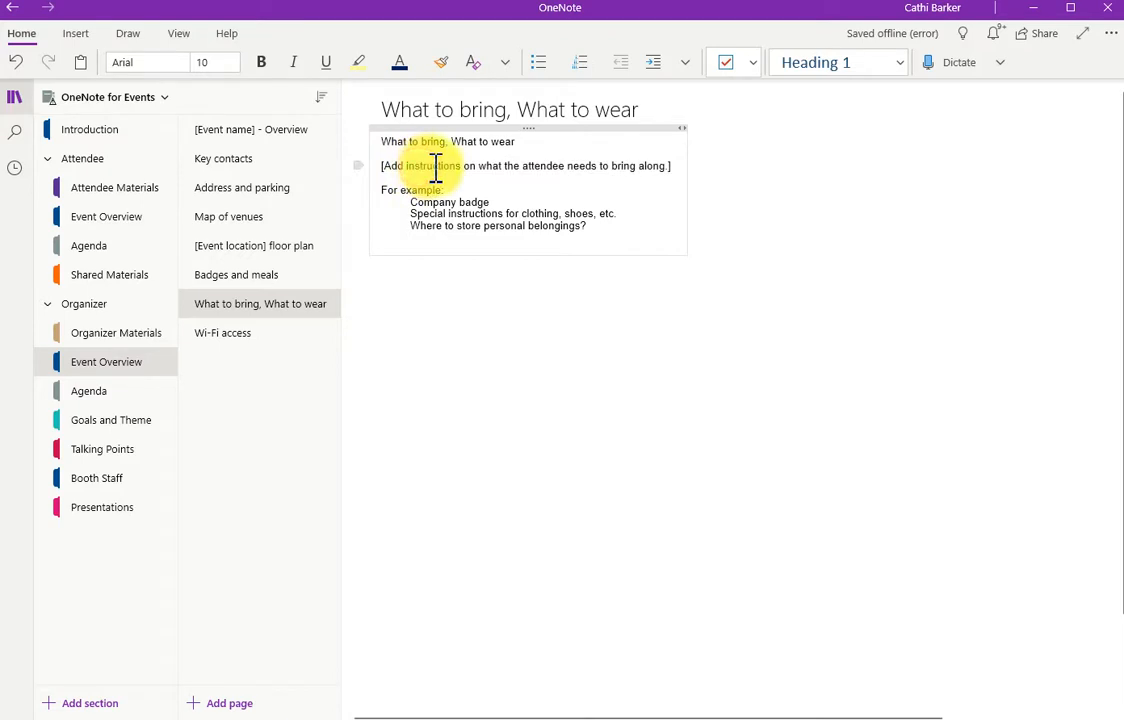
- Try bold, italic and underline on the note's first line, removing each format again
{"action": "left_click", "coordinate": [361, 140]}
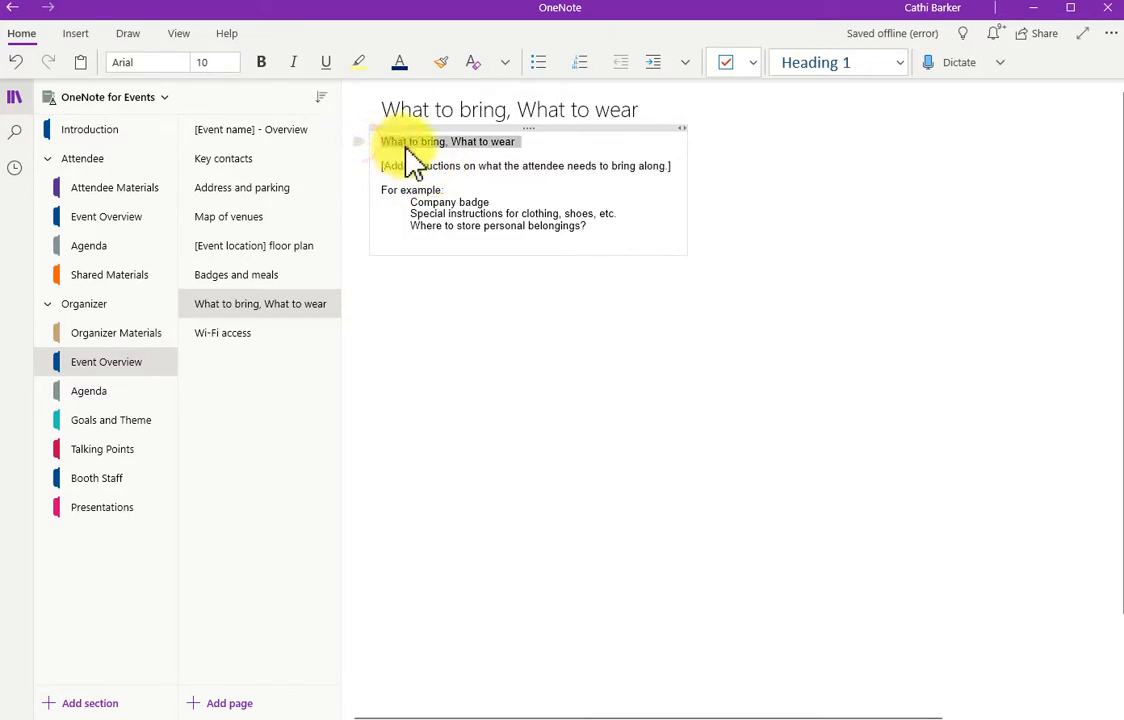
{"action": "left_click", "coordinate": [266, 74]}
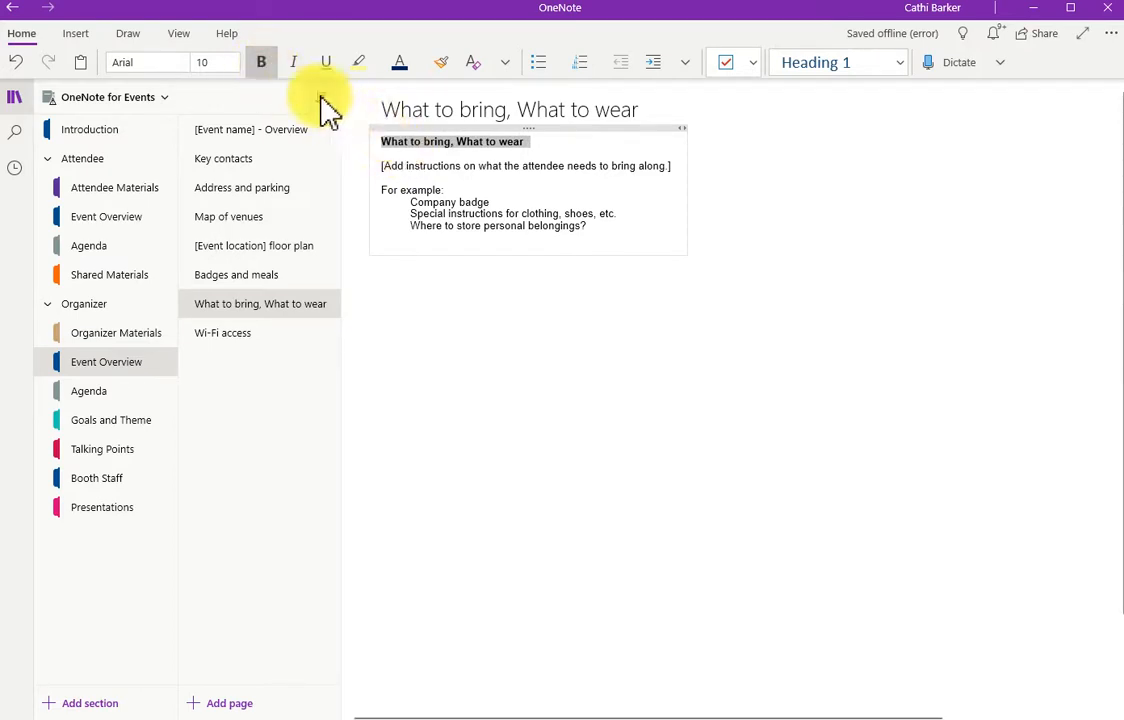
{"action": "left_click", "coordinate": [262, 63]}
{"action": "left_click", "coordinate": [298, 62]}
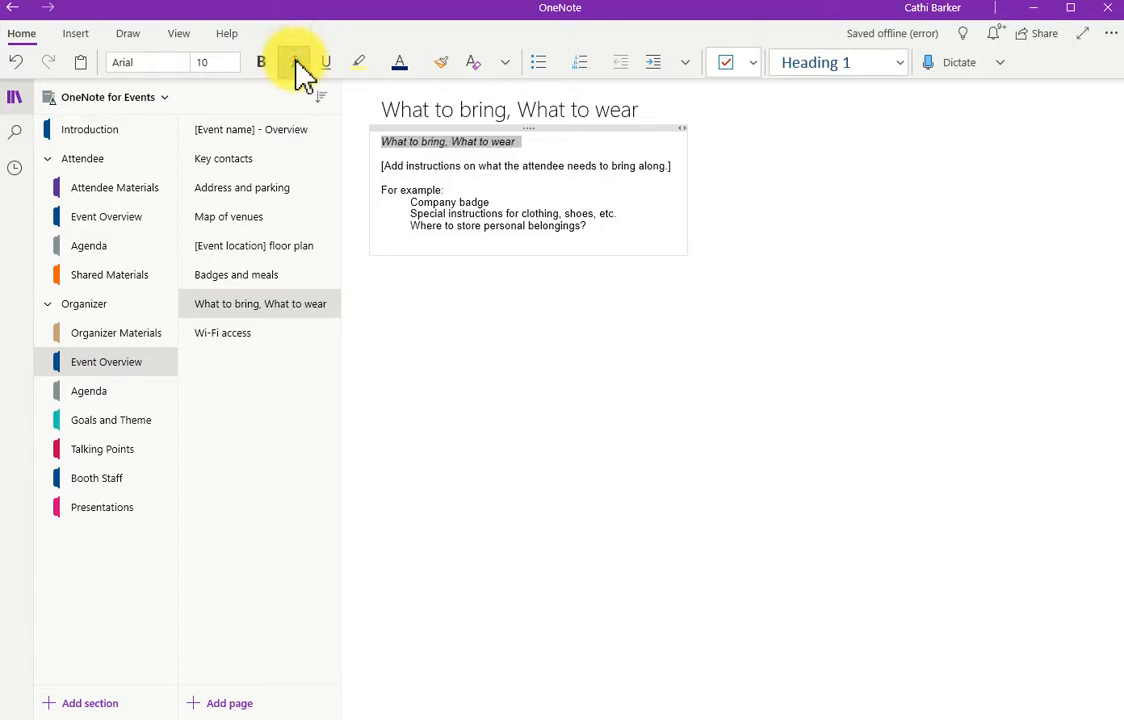
{"action": "left_click", "coordinate": [297, 63]}
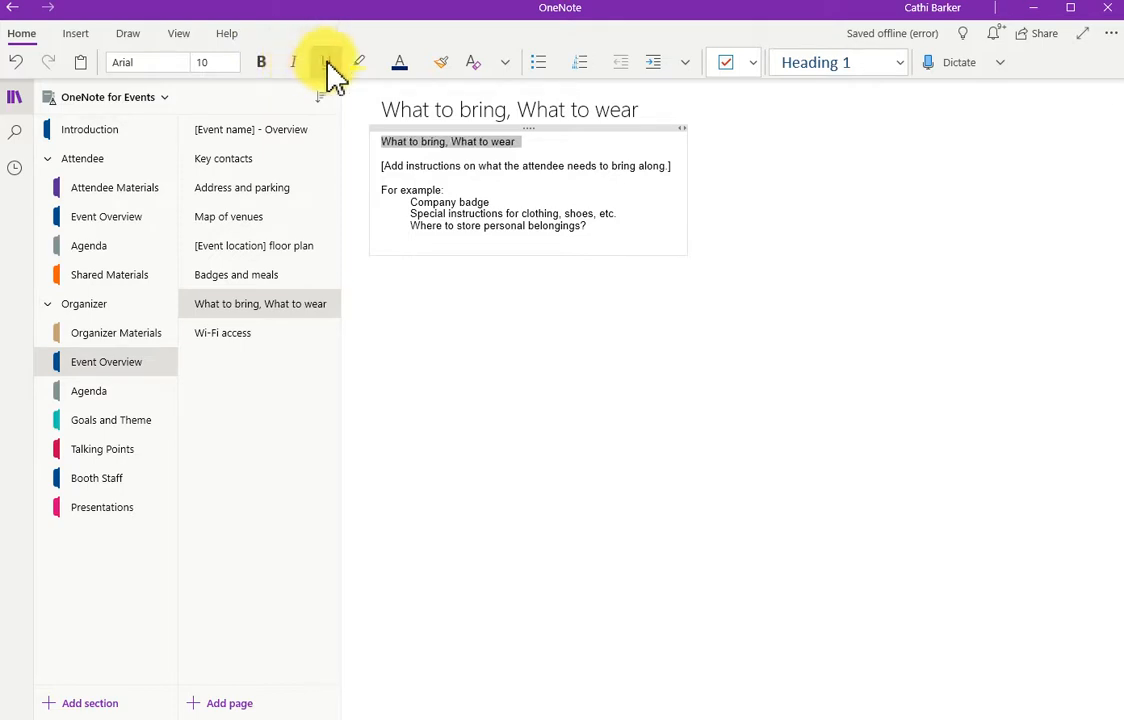
{"action": "left_click", "coordinate": [328, 63]}
{"action": "left_click", "coordinate": [455, 173]}
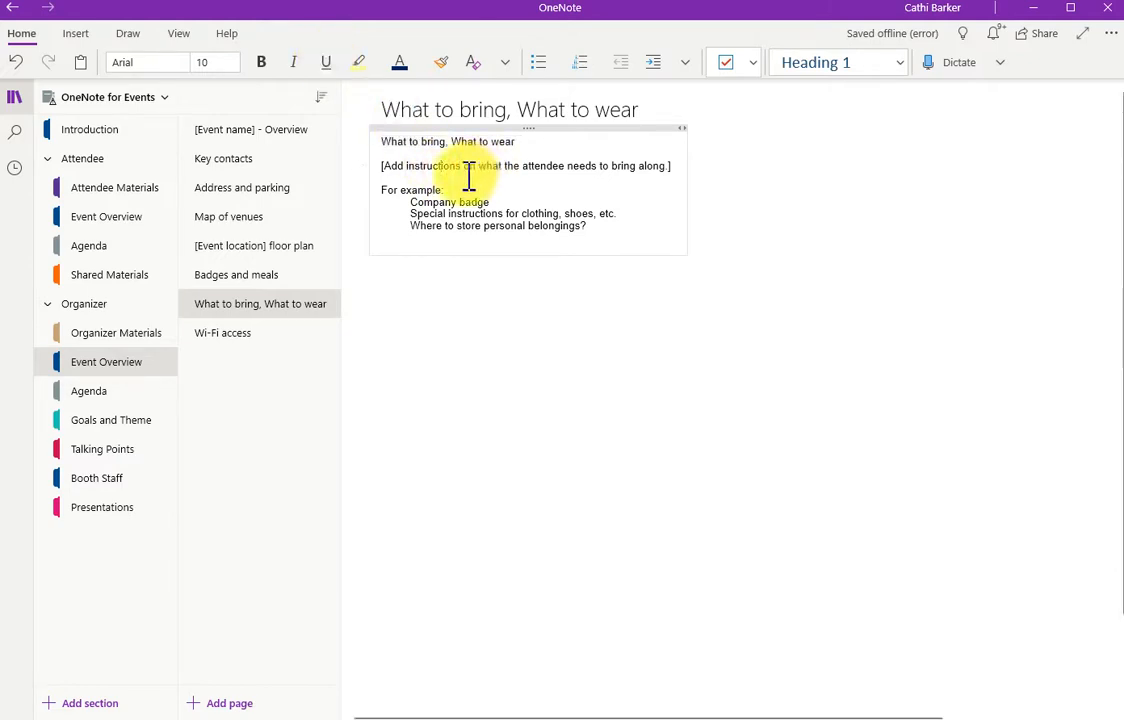
- Highlight the bracketed line about what the attendee needs to bring along in Light Green
{"action": "left_click", "coordinate": [363, 165]}
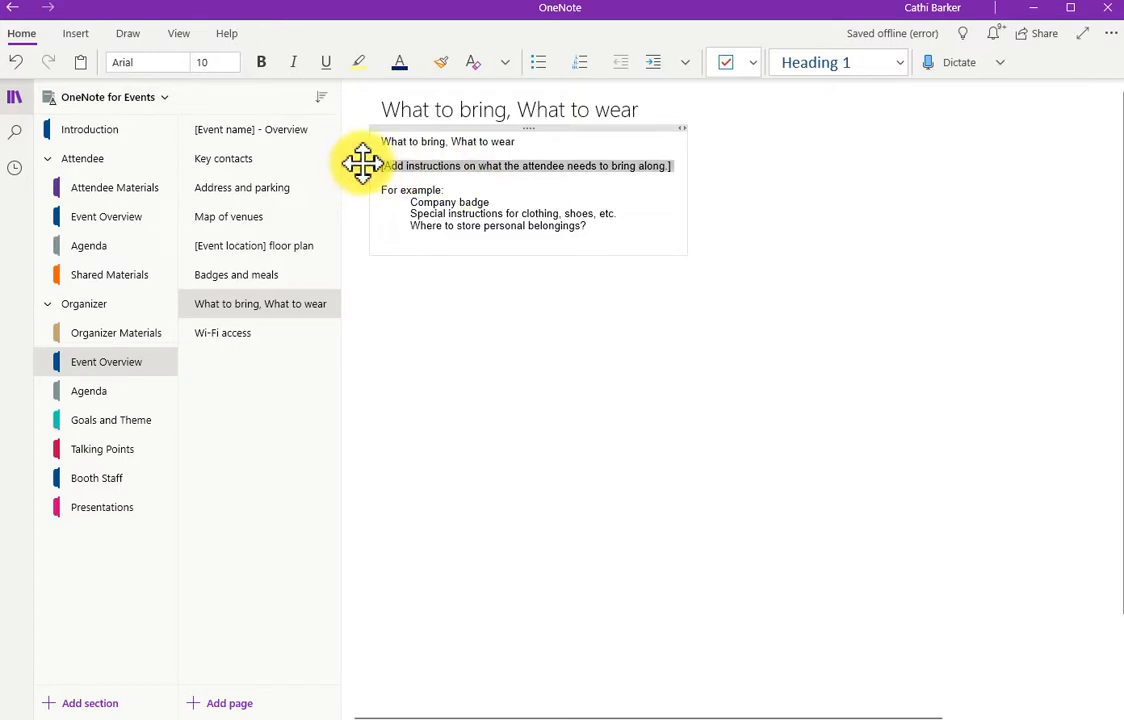
{"action": "left_click", "coordinate": [378, 64]}
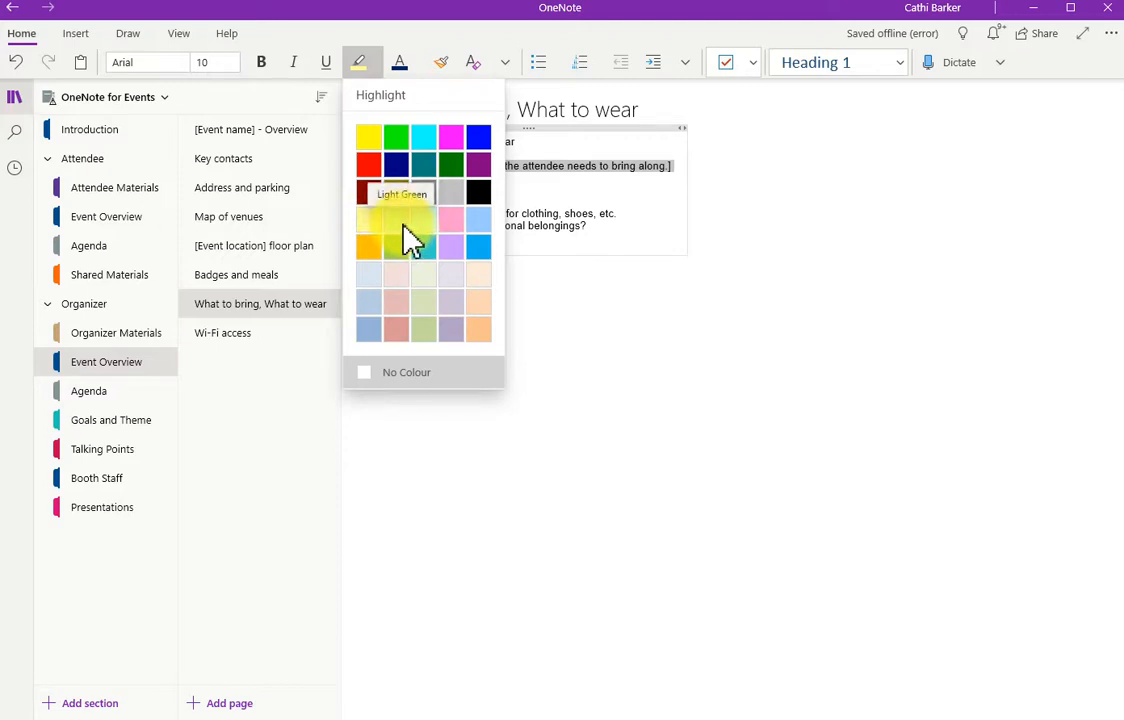
{"action": "left_click", "coordinate": [403, 226]}
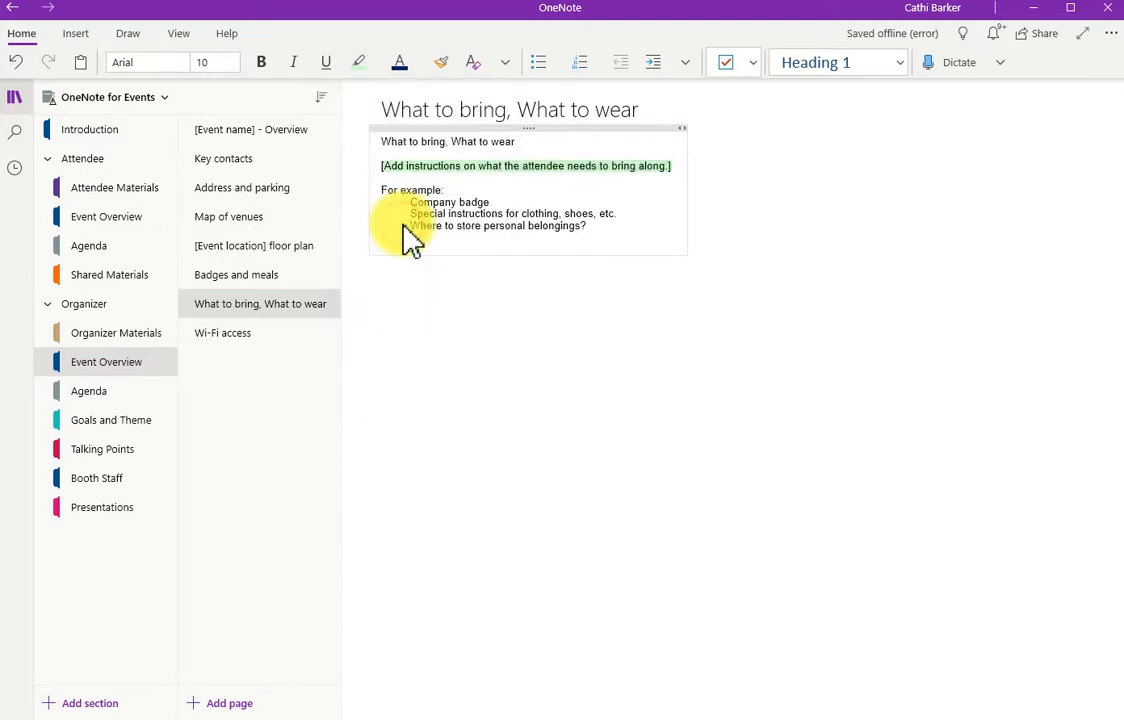
- Remove the highlight from the word "what" in the bracketed instructions line
{"action": "double_click", "coordinate": [491, 166]}
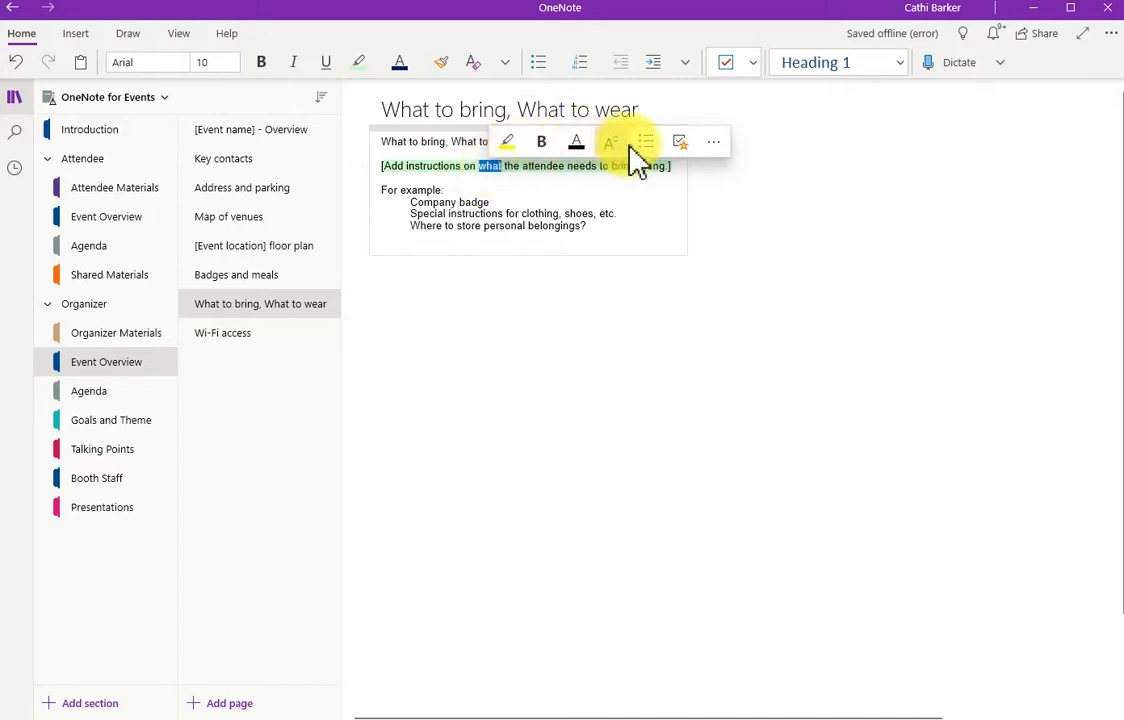
{"action": "left_click", "coordinate": [520, 147]}
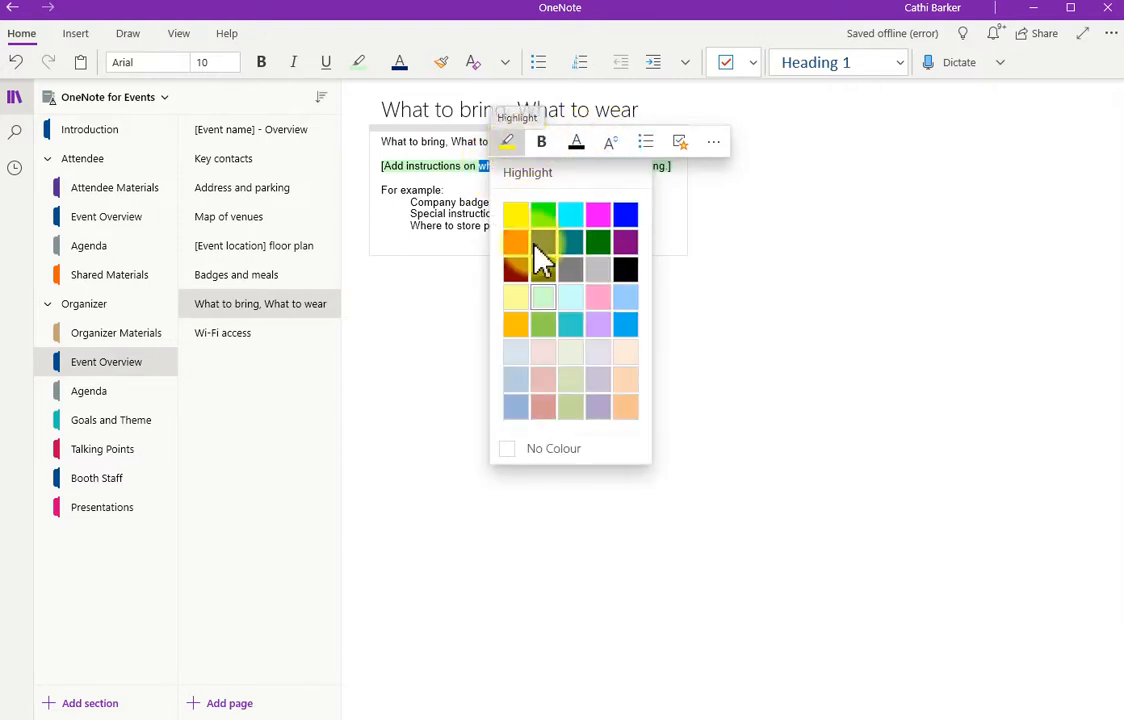
{"action": "left_click", "coordinate": [571, 466]}
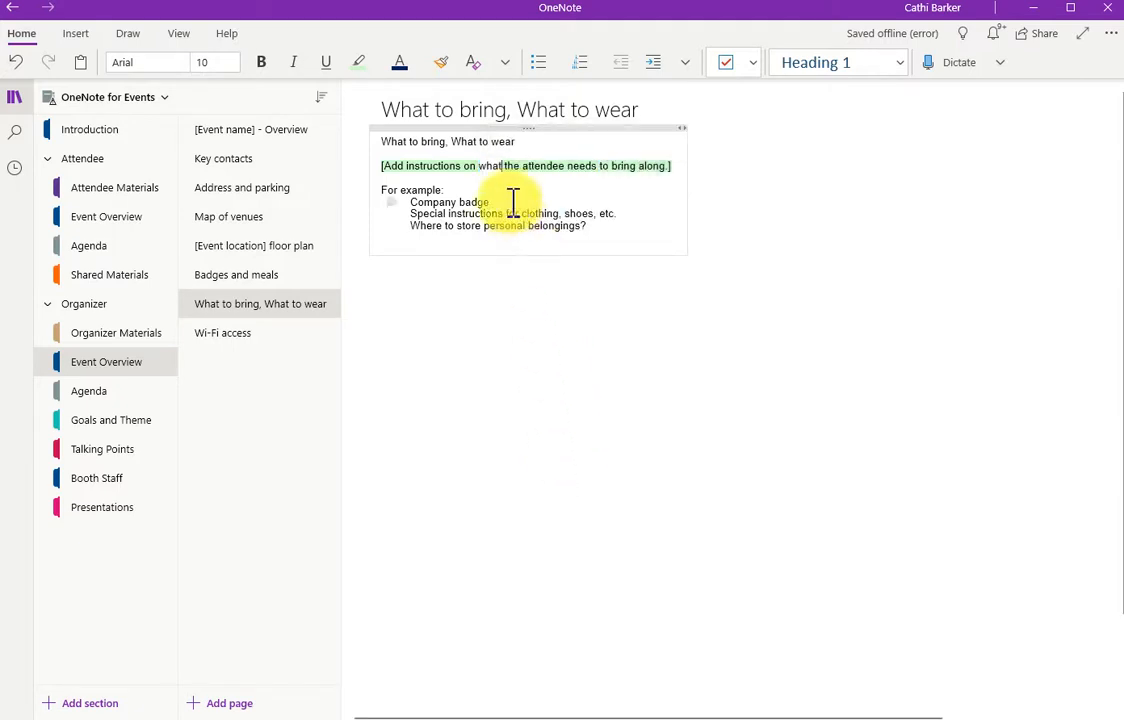
{"action": "double_click", "coordinate": [513, 167]}
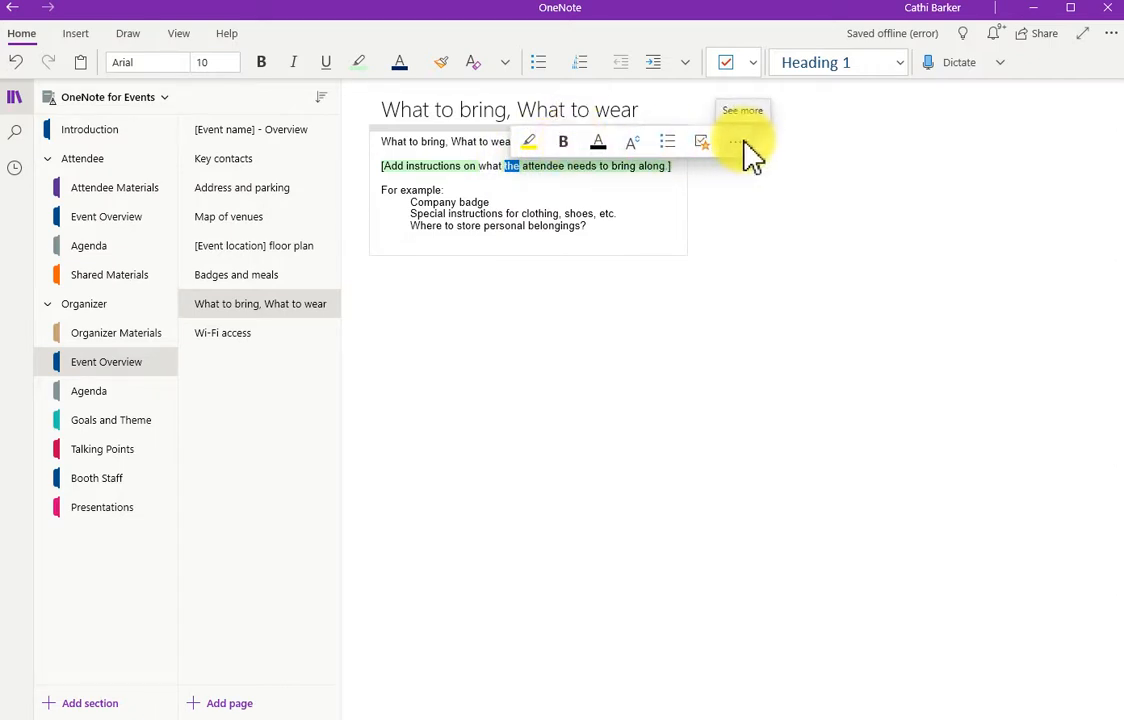
{"action": "left_click", "coordinate": [496, 168]}
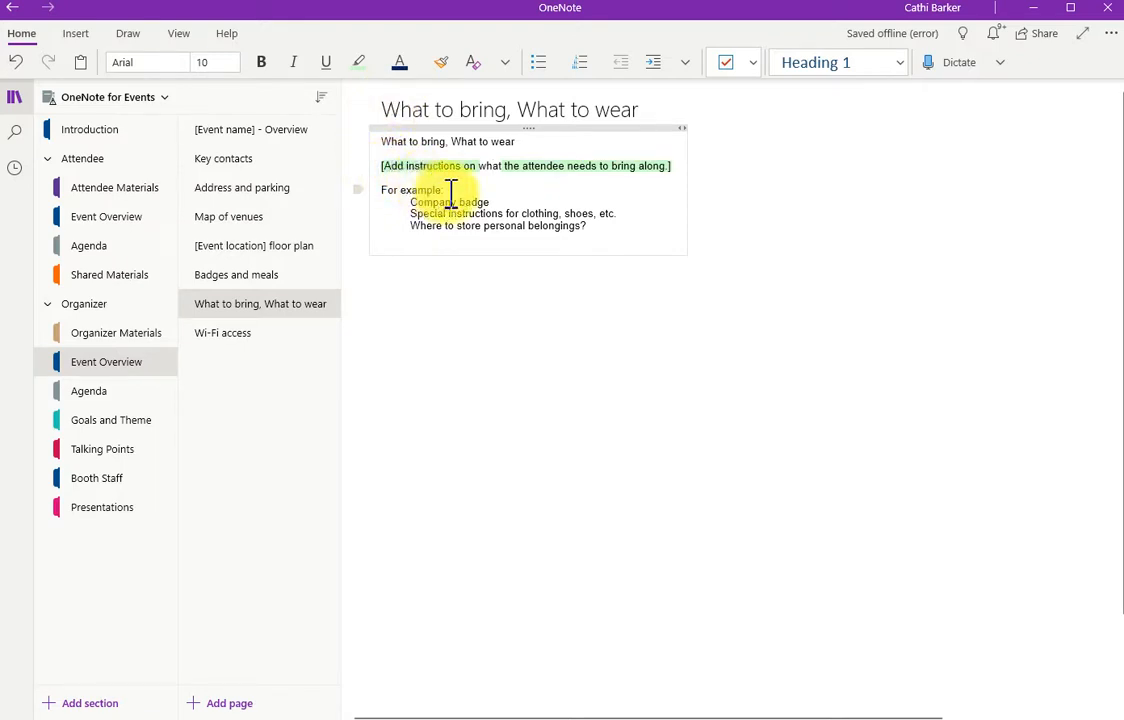
- Change the font colour of all the text in the note to the purple theme colour
{"action": "key", "text": "ctrl+a"}
{"action": "key", "text": "ctrl+a"}
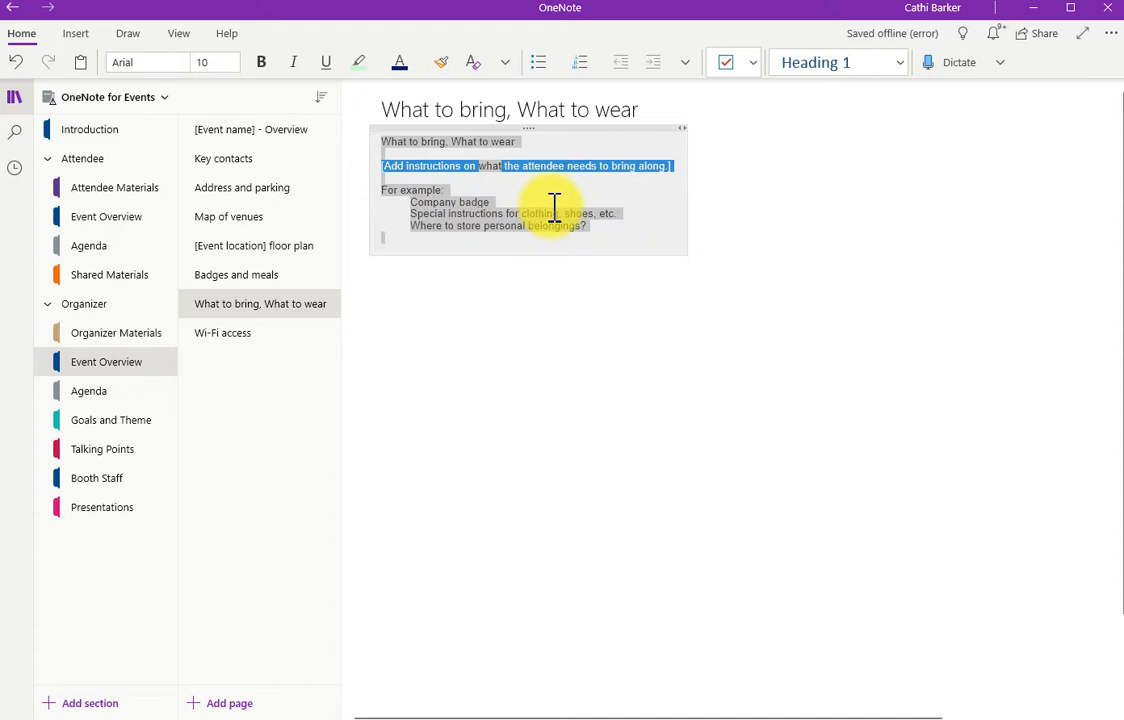
{"action": "left_click", "coordinate": [420, 64]}
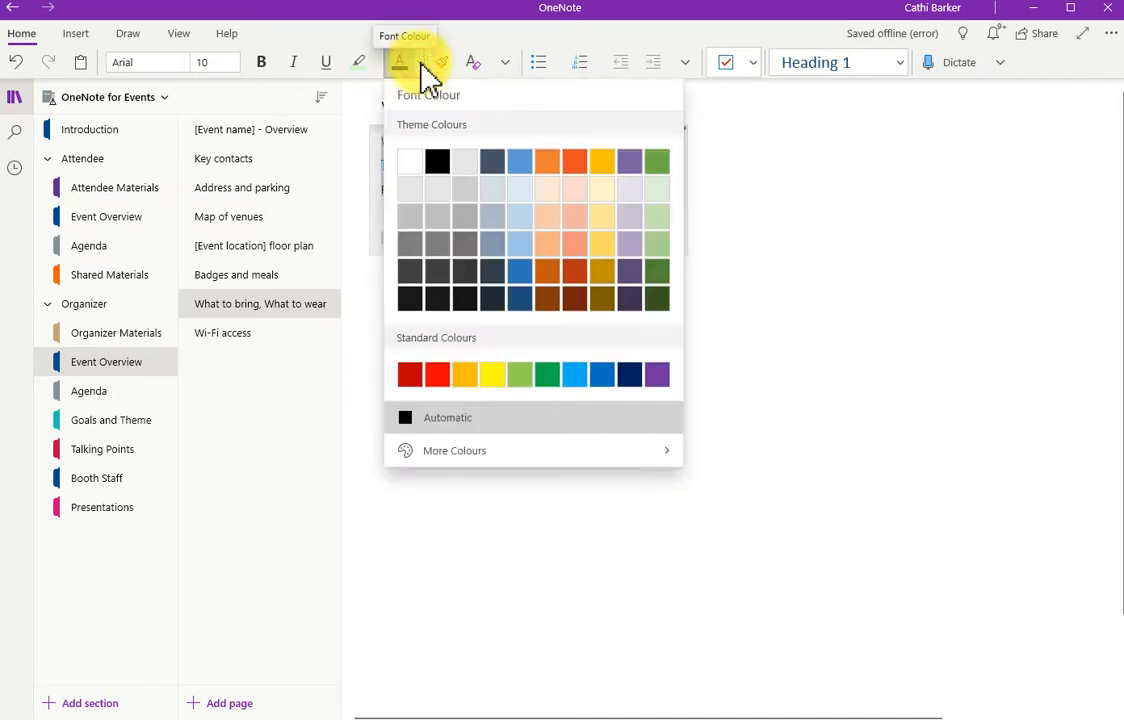
{"action": "left_click", "coordinate": [634, 166]}
{"action": "left_click", "coordinate": [574, 193]}
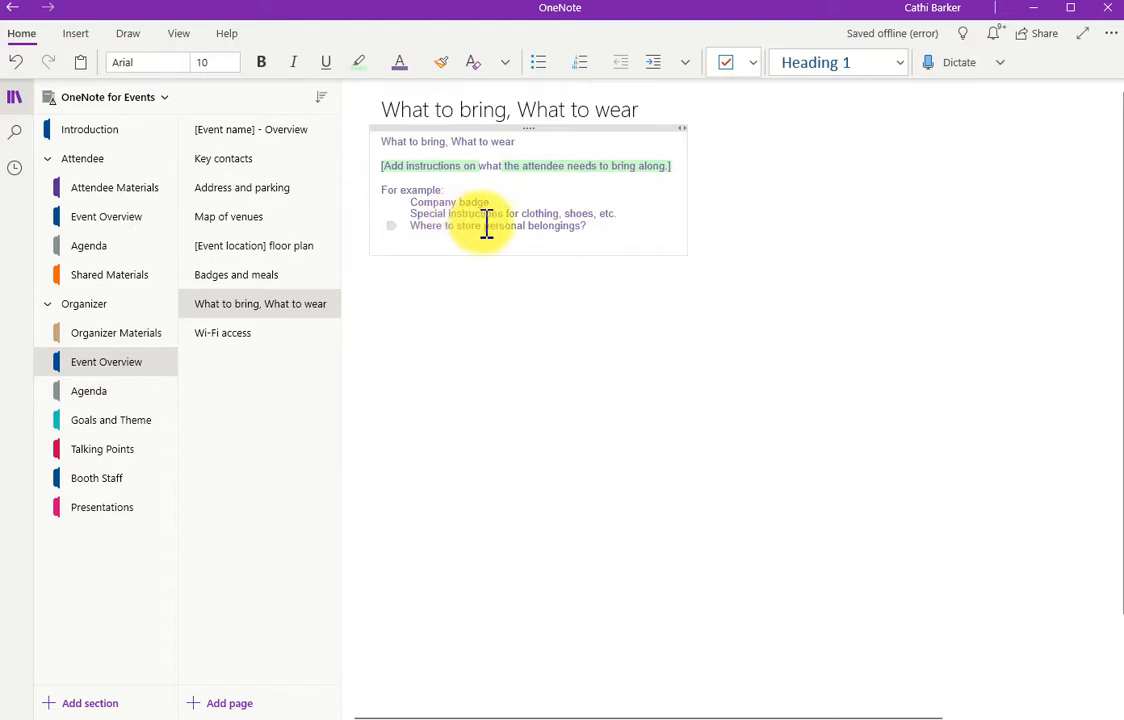
- Format the note's first line, "What to bring, What to wear", as size 14, orange and bold
{"action": "left_click", "coordinate": [359, 139]}
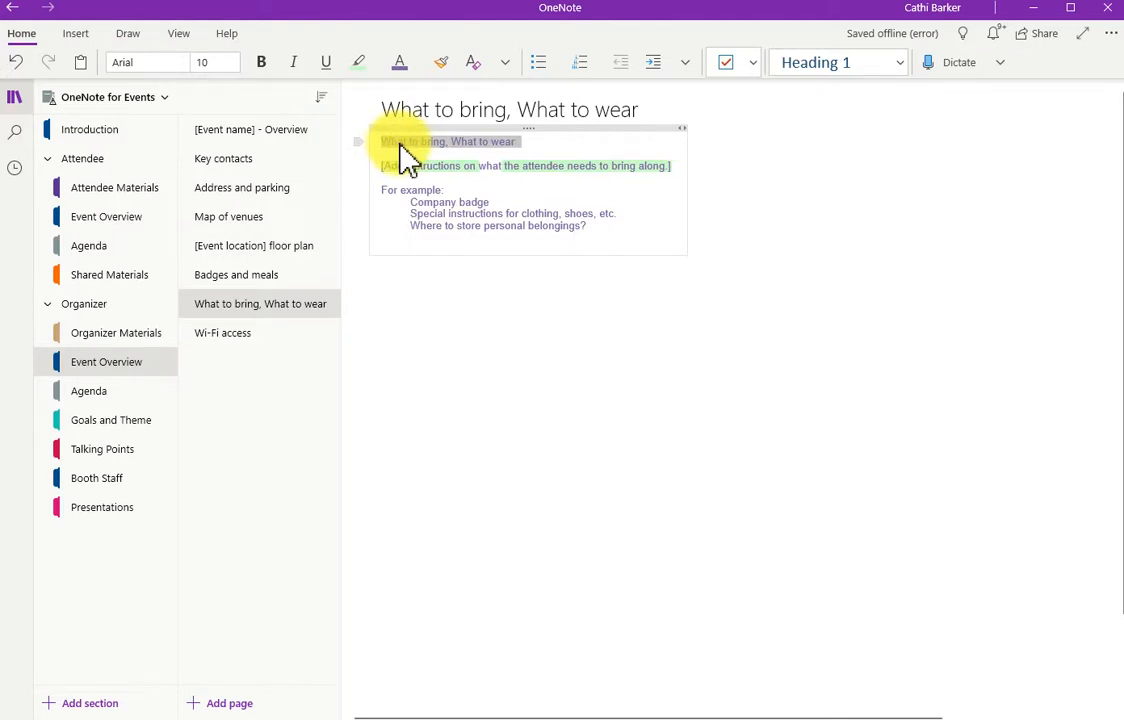
{"action": "left_click", "coordinate": [233, 62]}
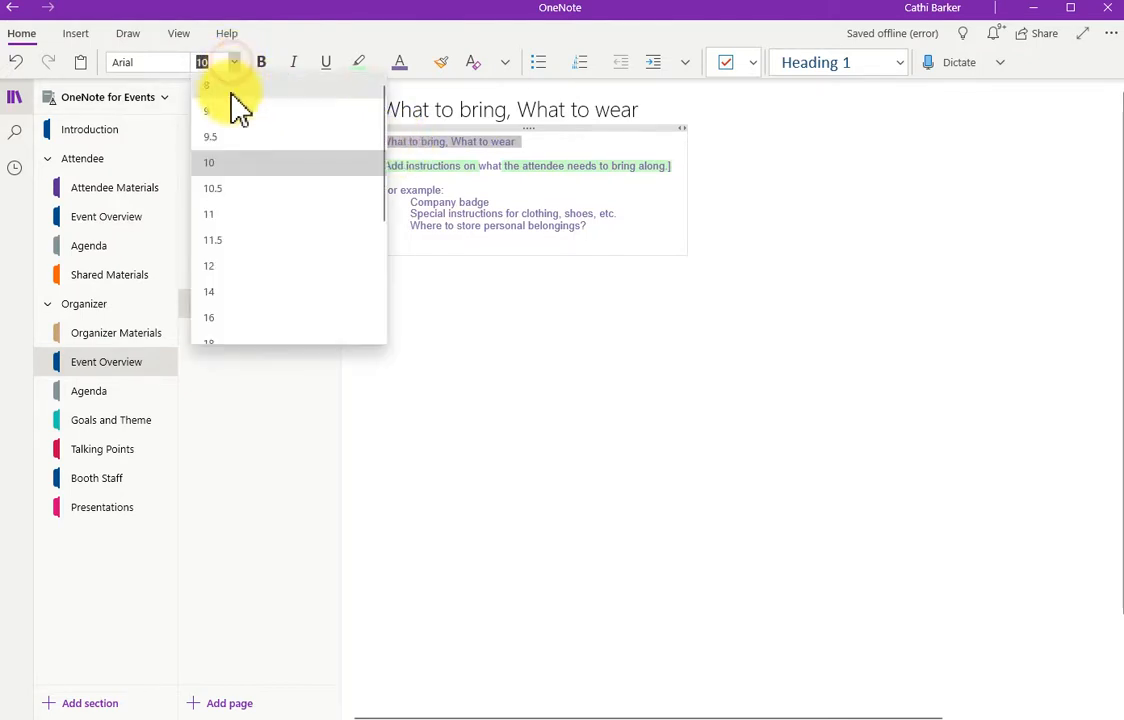
{"action": "left_click", "coordinate": [216, 291]}
{"action": "left_click", "coordinate": [420, 64]}
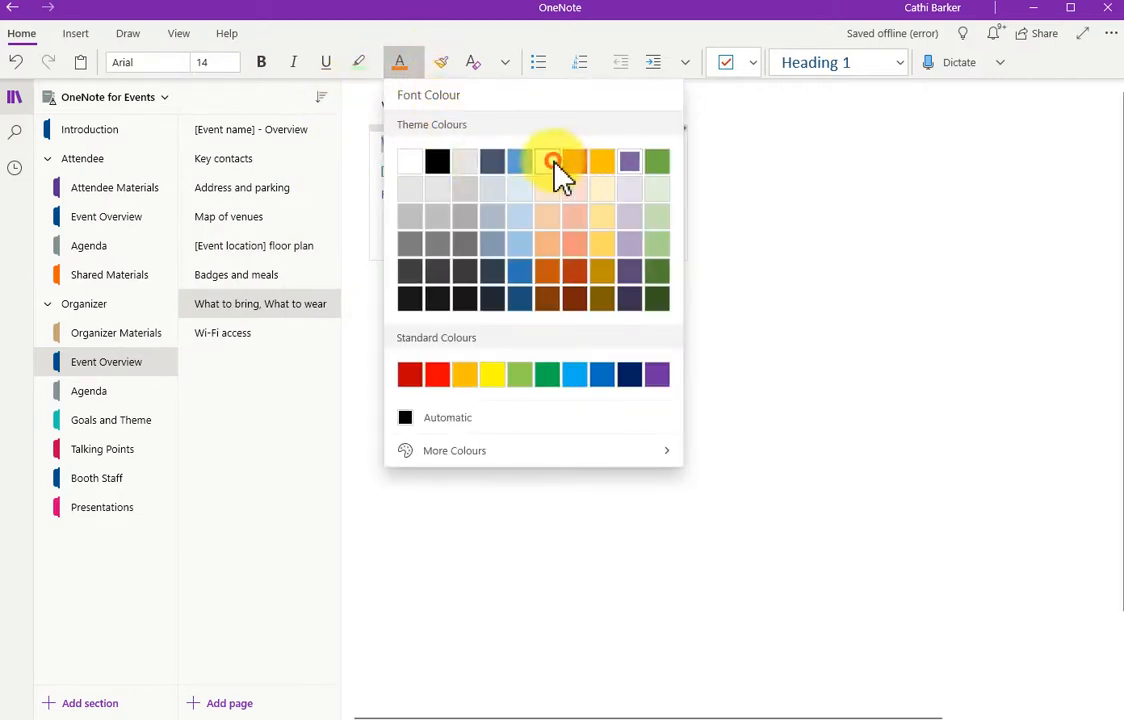
{"action": "left_click", "coordinate": [550, 163]}
{"action": "left_click", "coordinate": [262, 62]}
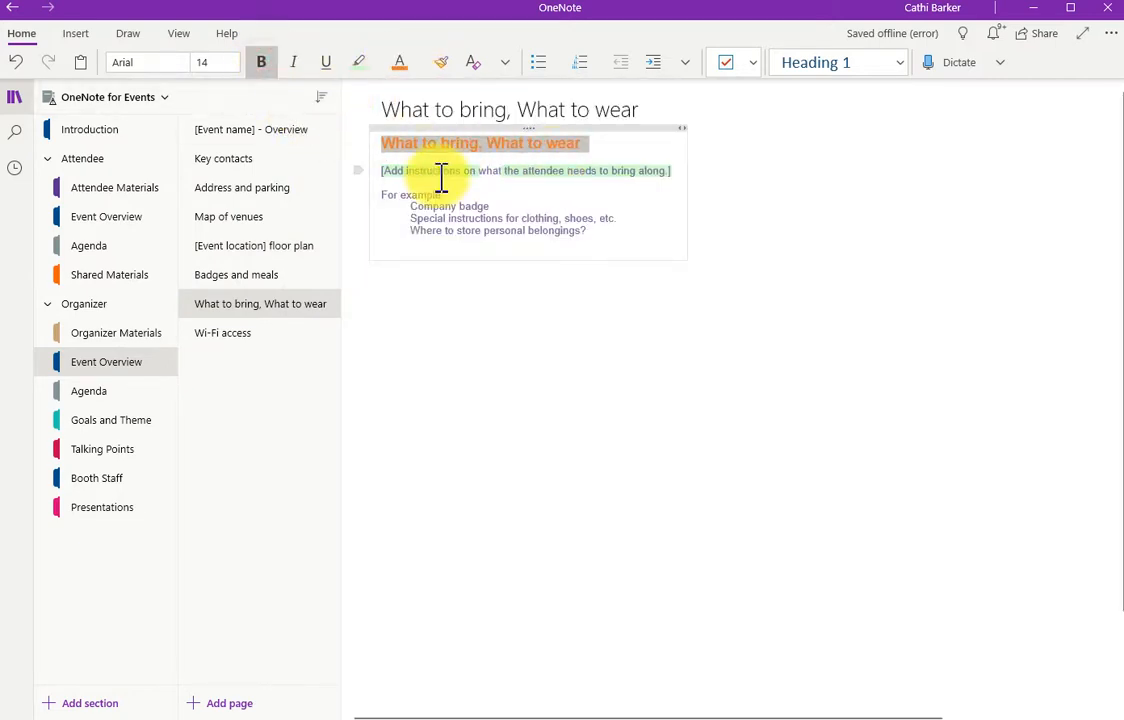
{"action": "left_click", "coordinate": [481, 219]}
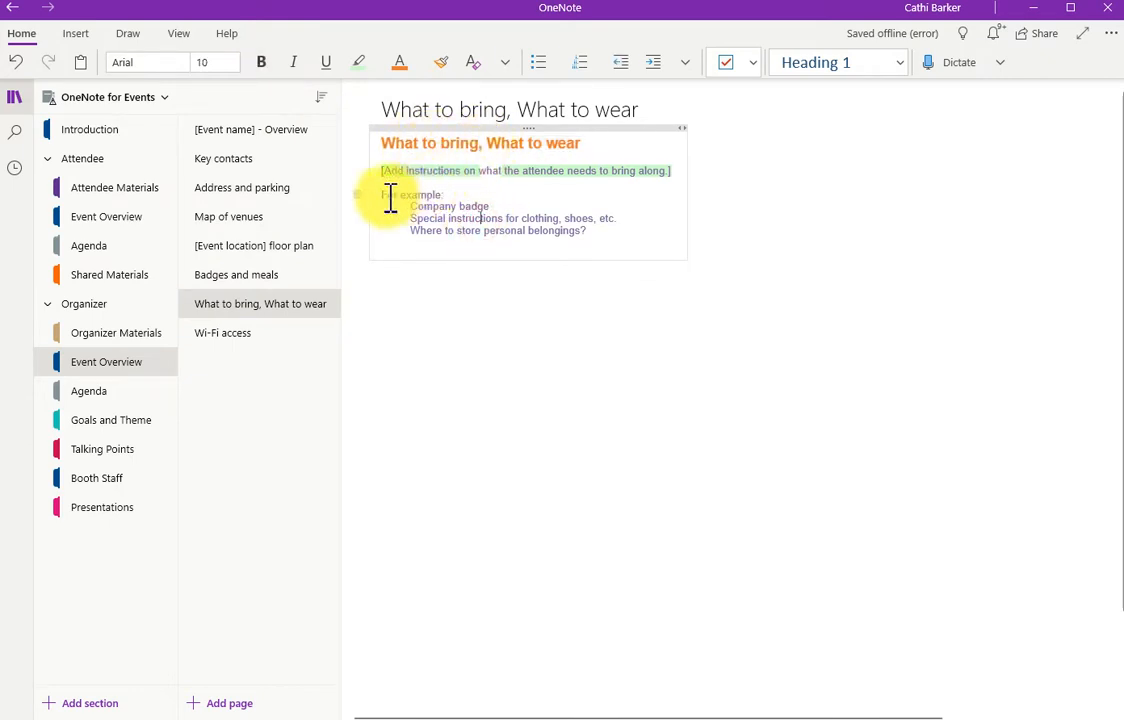
- Try copying the orange first line's formatting onto the "For example:" block with Format Painter, and undo it
{"action": "left_click", "coordinate": [358, 143]}
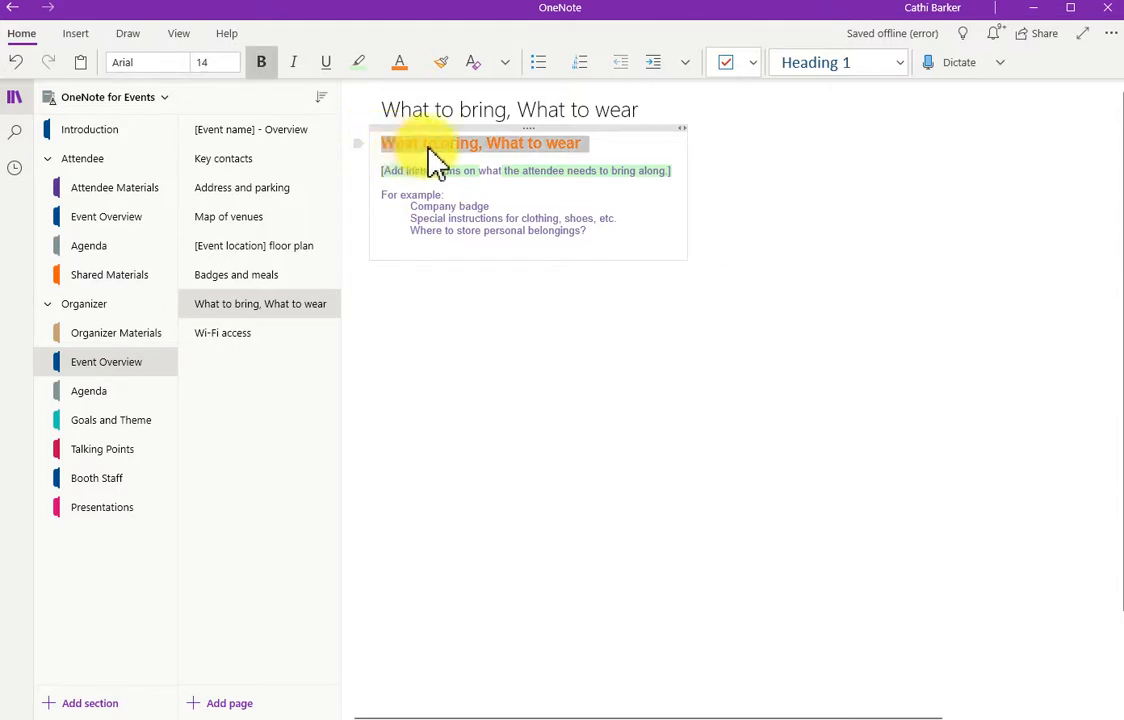
{"action": "left_click", "coordinate": [445, 68]}
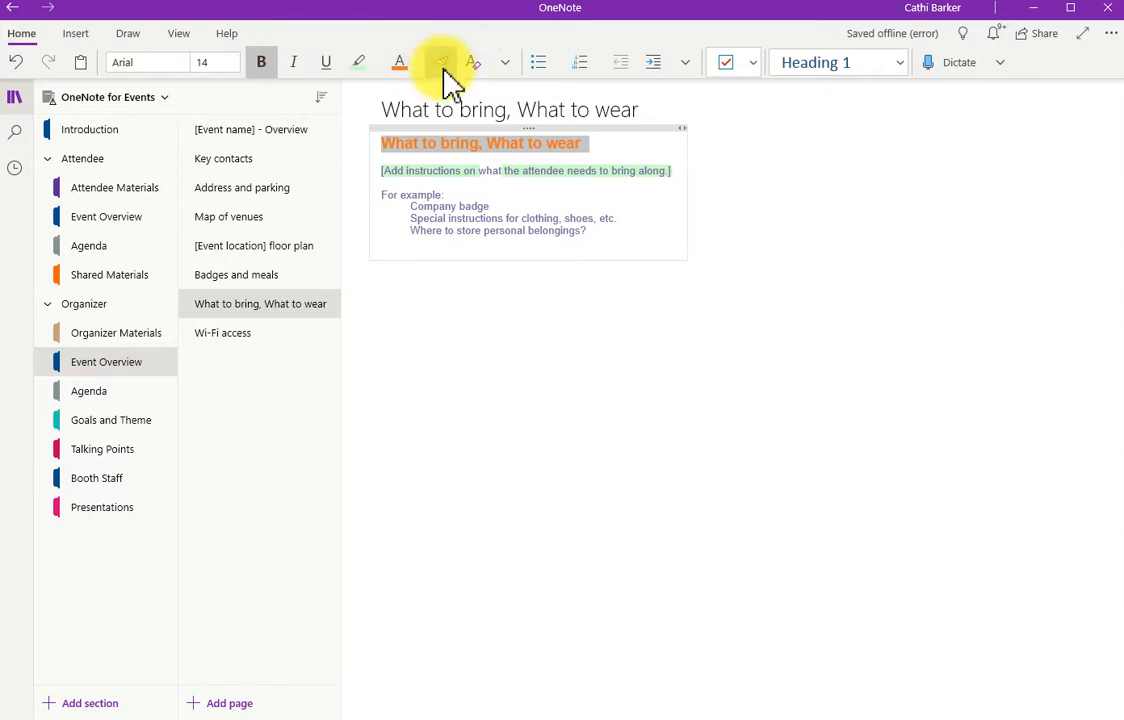
{"action": "left_click", "coordinate": [444, 68]}
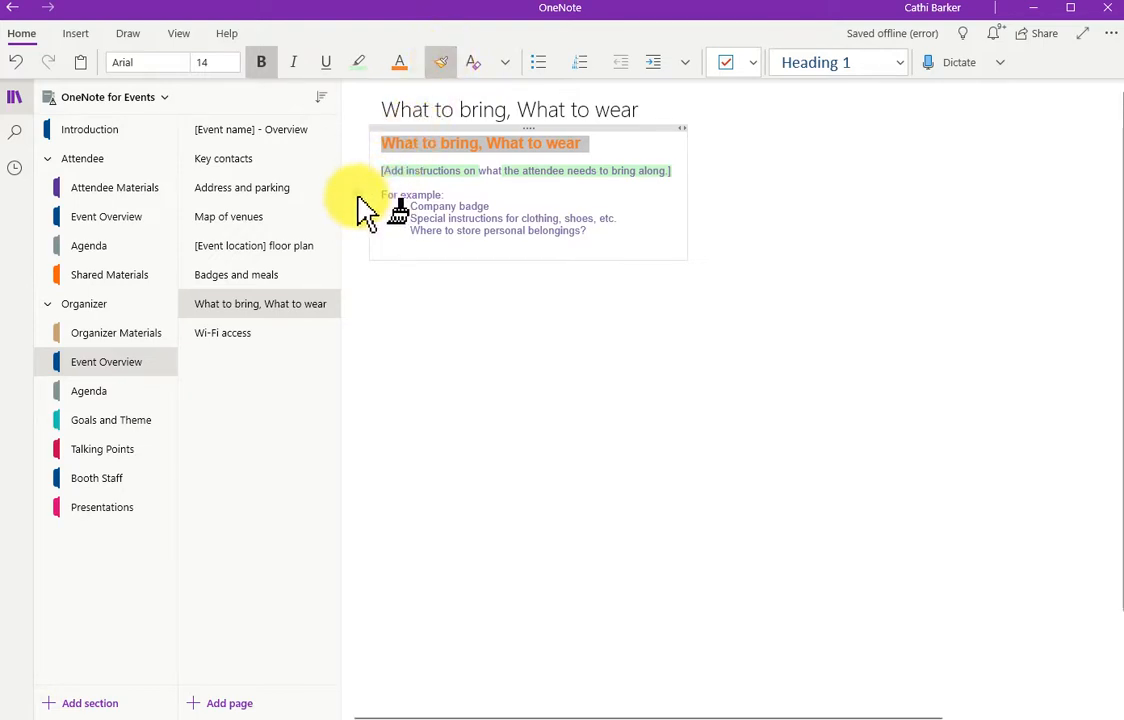
{"action": "left_click", "coordinate": [360, 198]}
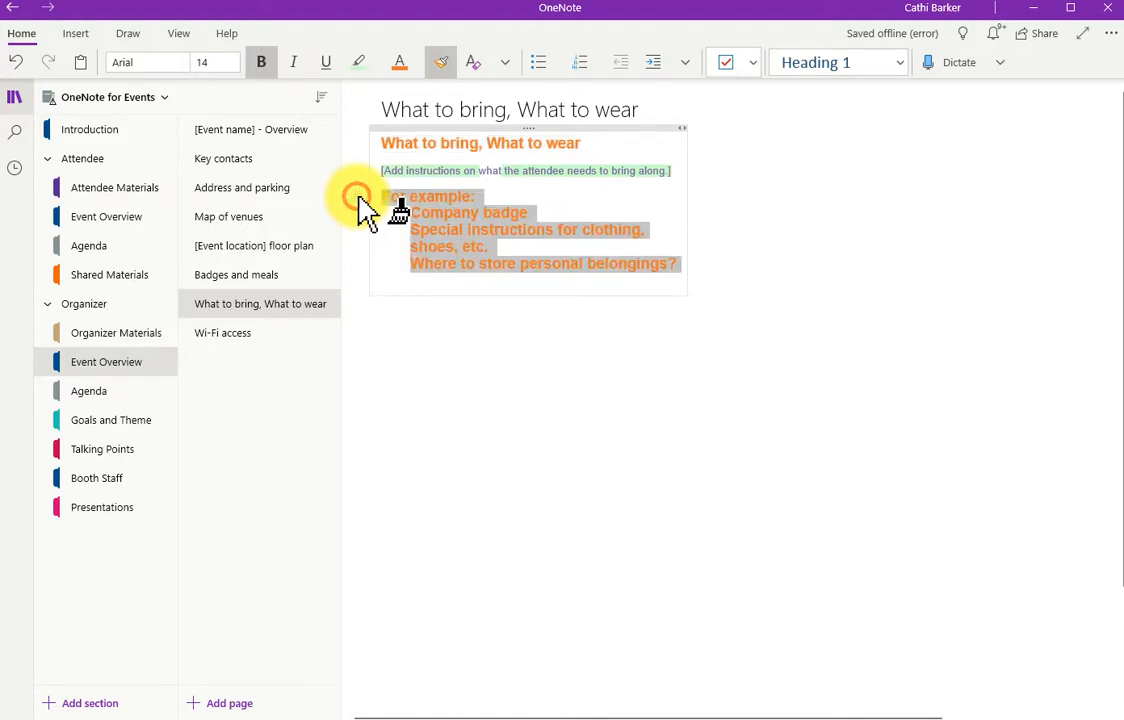
{"action": "left_click", "coordinate": [452, 212]}
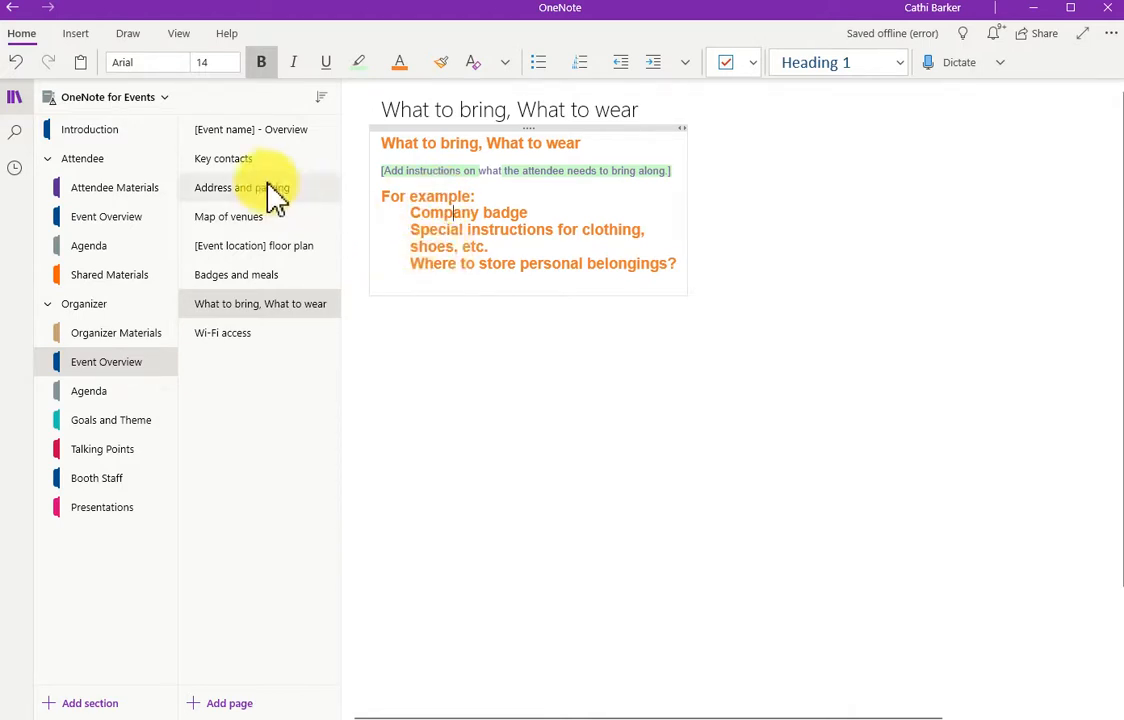
{"action": "left_click", "coordinate": [20, 66]}
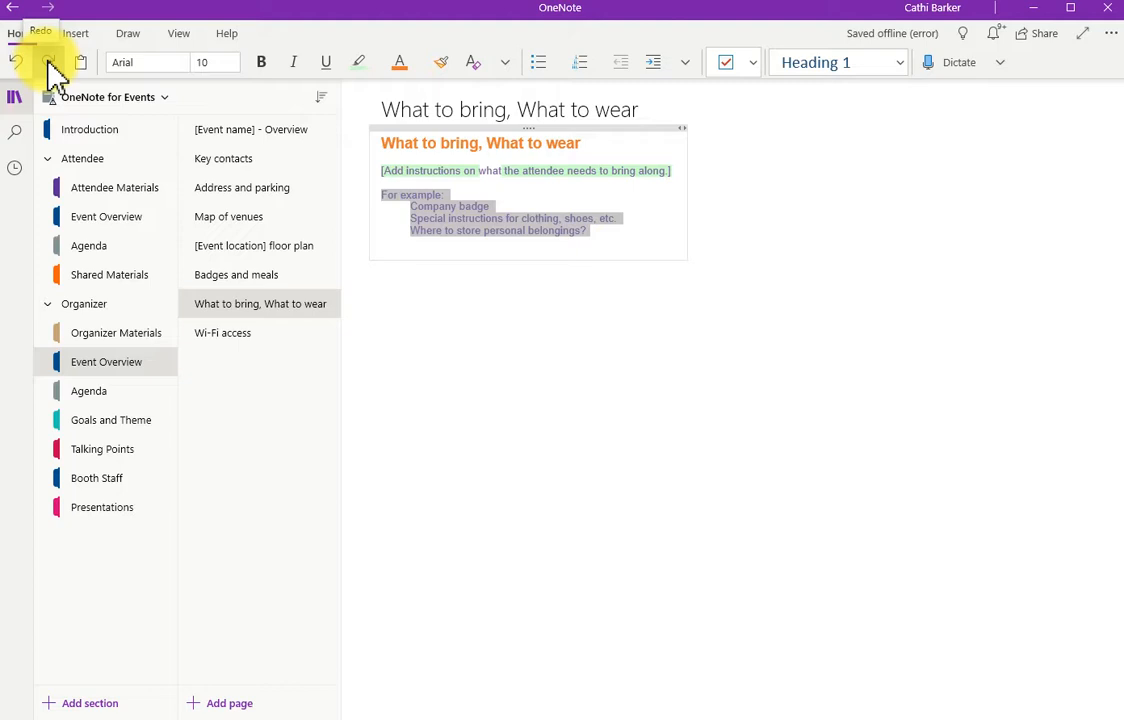
- Redo the Format Painter change on the "For example:" block, and undo it again
{"action": "left_click", "coordinate": [48, 64]}
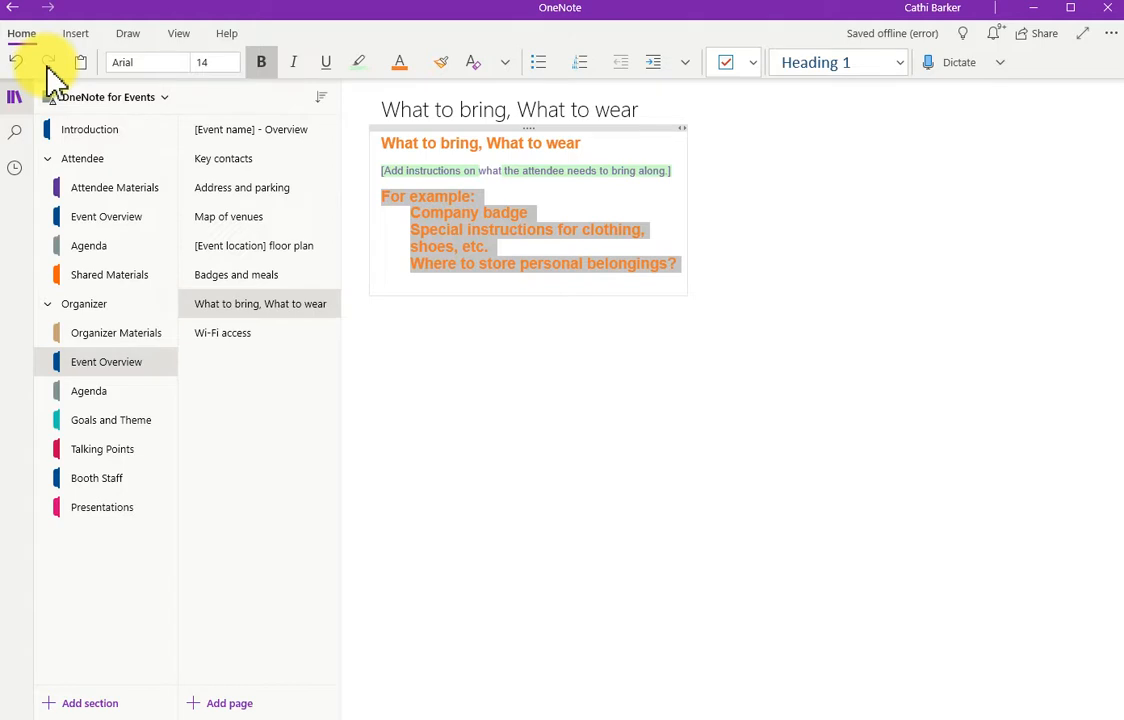
{"action": "left_click", "coordinate": [16, 62]}
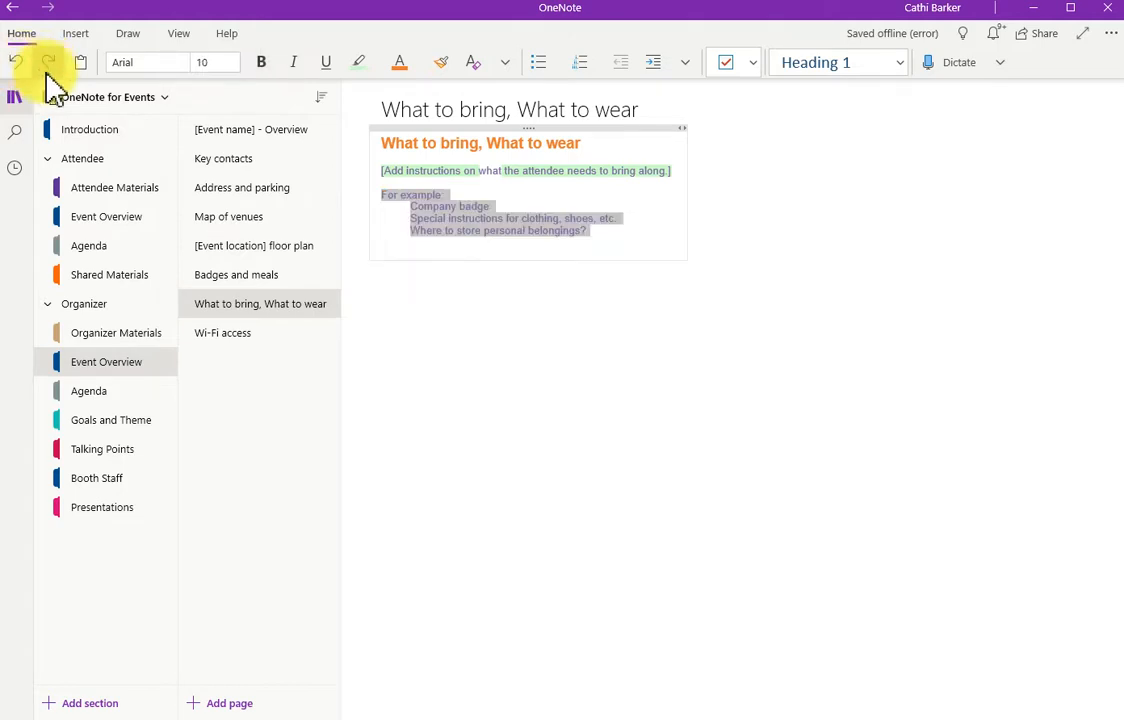
{"action": "left_click", "coordinate": [499, 211]}
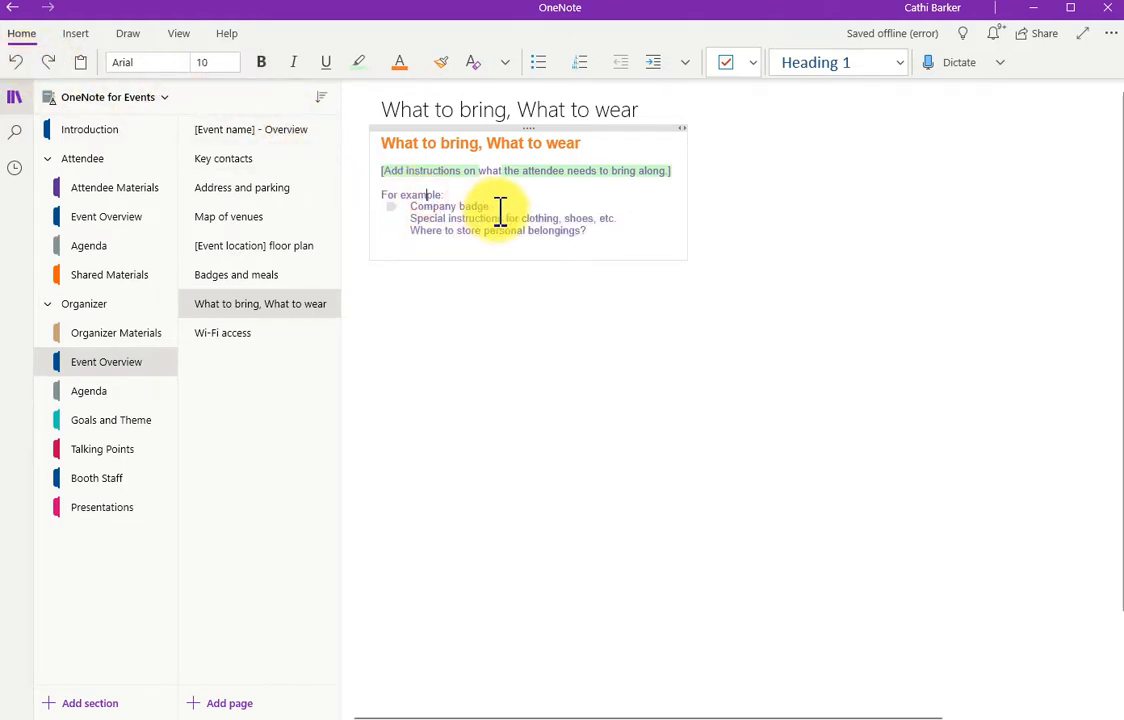
- Copy the formatting of the orange first line onto only the "For example:" line with Format Painter
{"action": "double_click", "coordinate": [404, 143]}
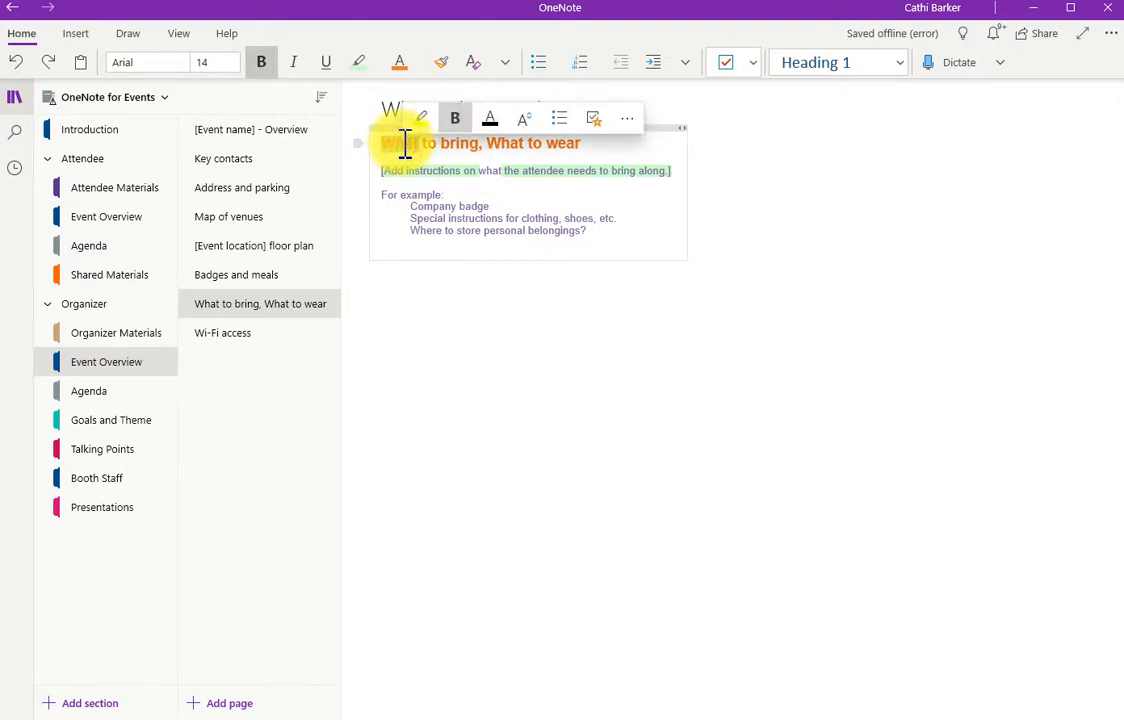
{"action": "left_click", "coordinate": [443, 62]}
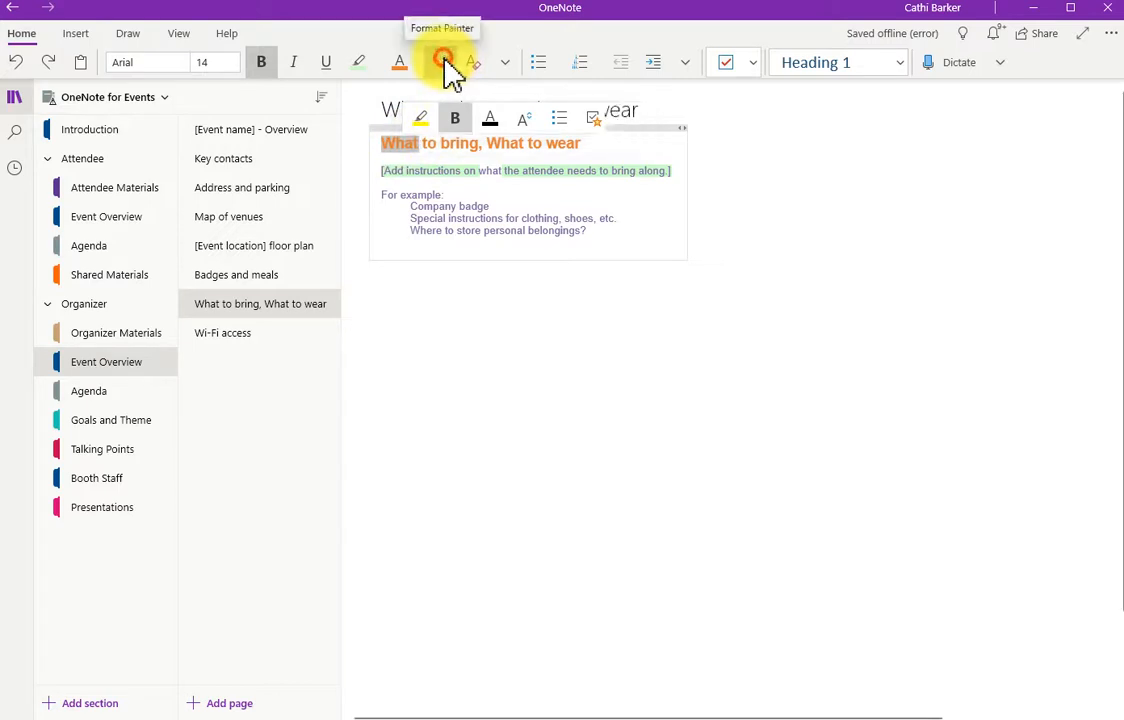
{"action": "left_click_drag", "start_coordinate": [403, 195], "coordinate": [371, 196]}
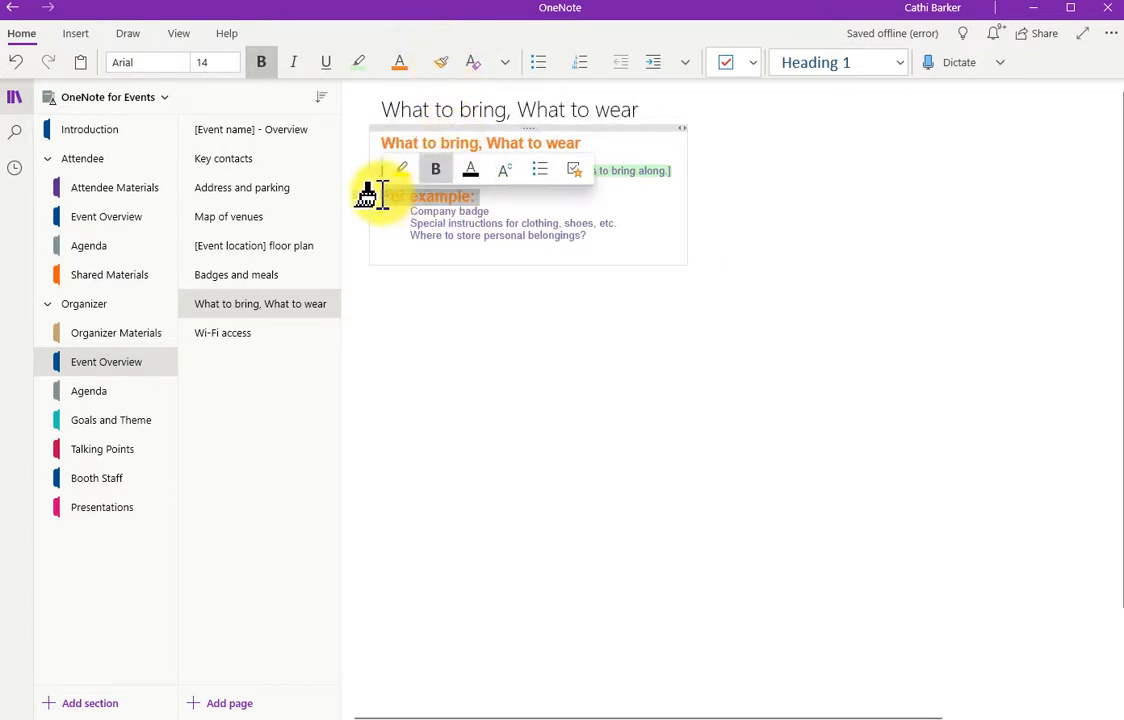
{"action": "left_click", "coordinate": [466, 201]}
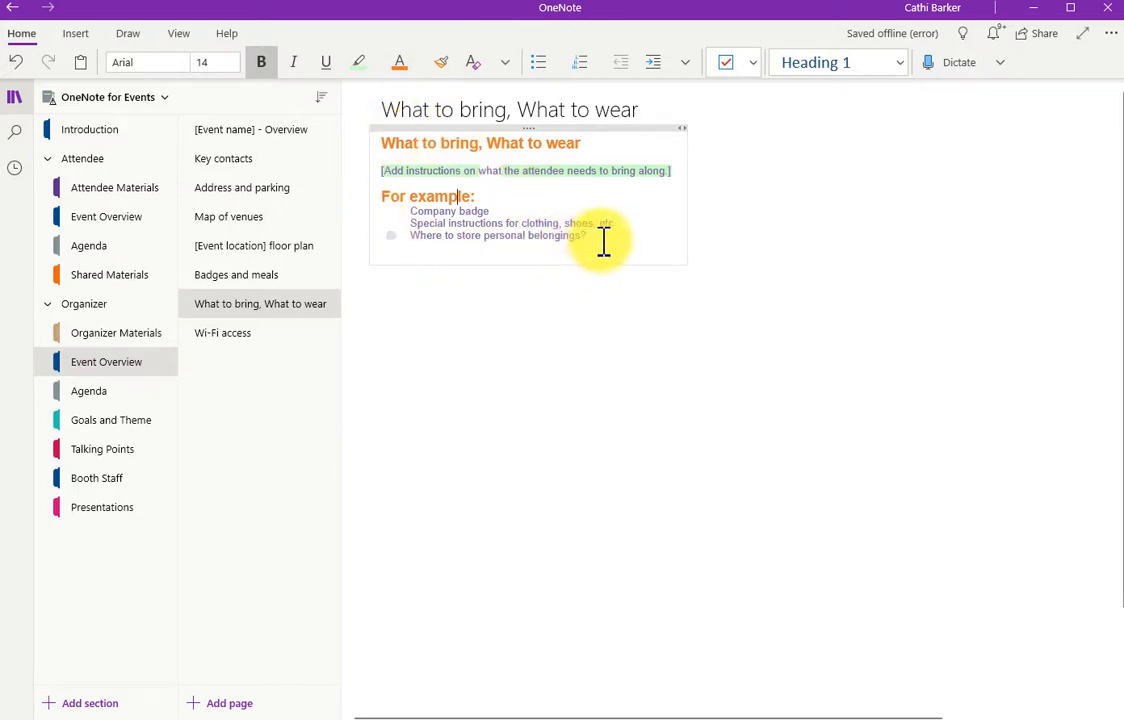
- Clear the formatting from all the text in the note
{"action": "left_click_drag", "start_coordinate": [611, 236], "coordinate": [630, 236]}
{"action": "key", "text": "ctrl+a"}
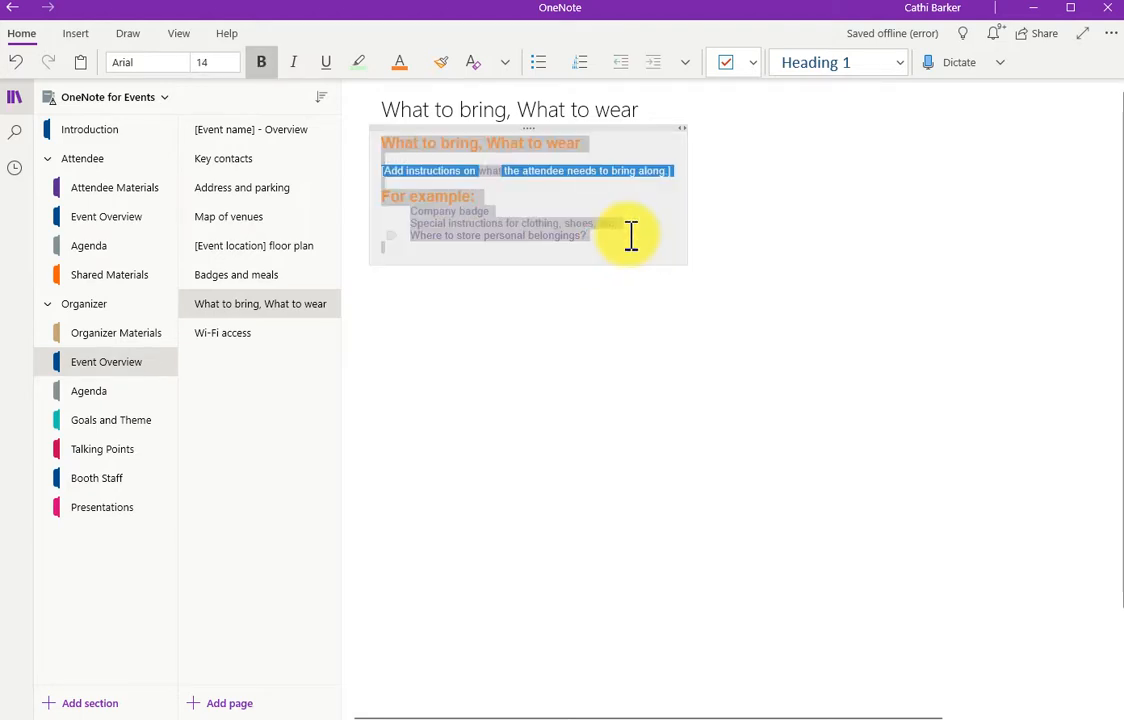
{"action": "left_click", "coordinate": [467, 60]}
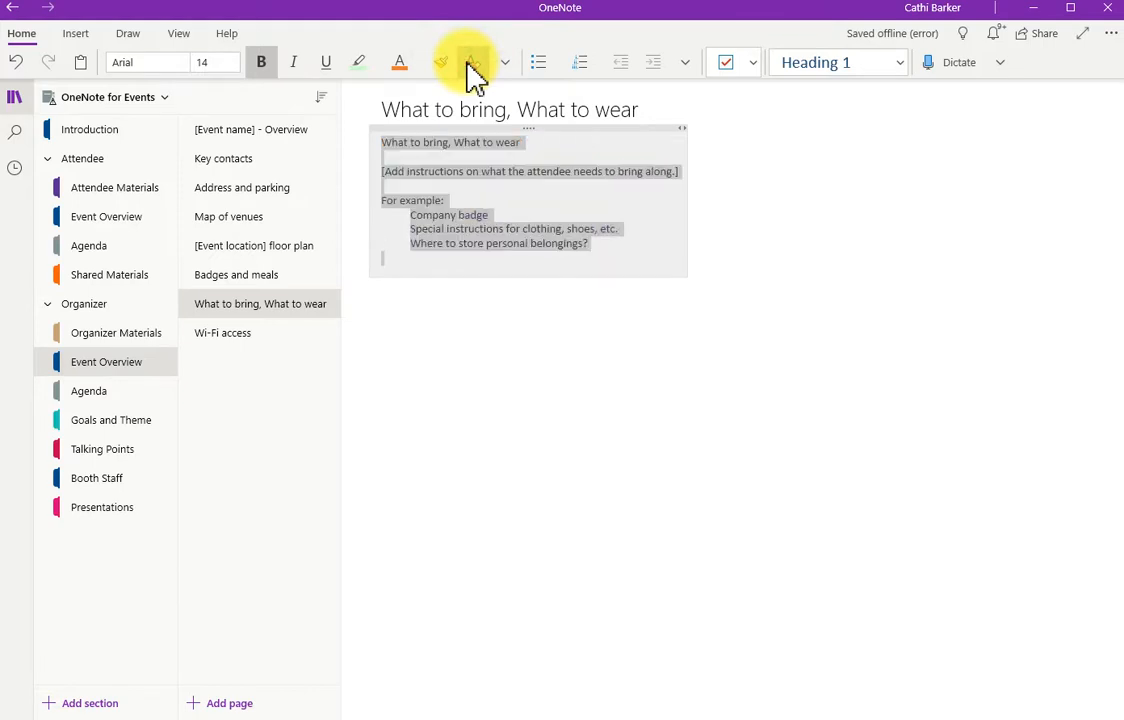
{"action": "left_click", "coordinate": [502, 204]}
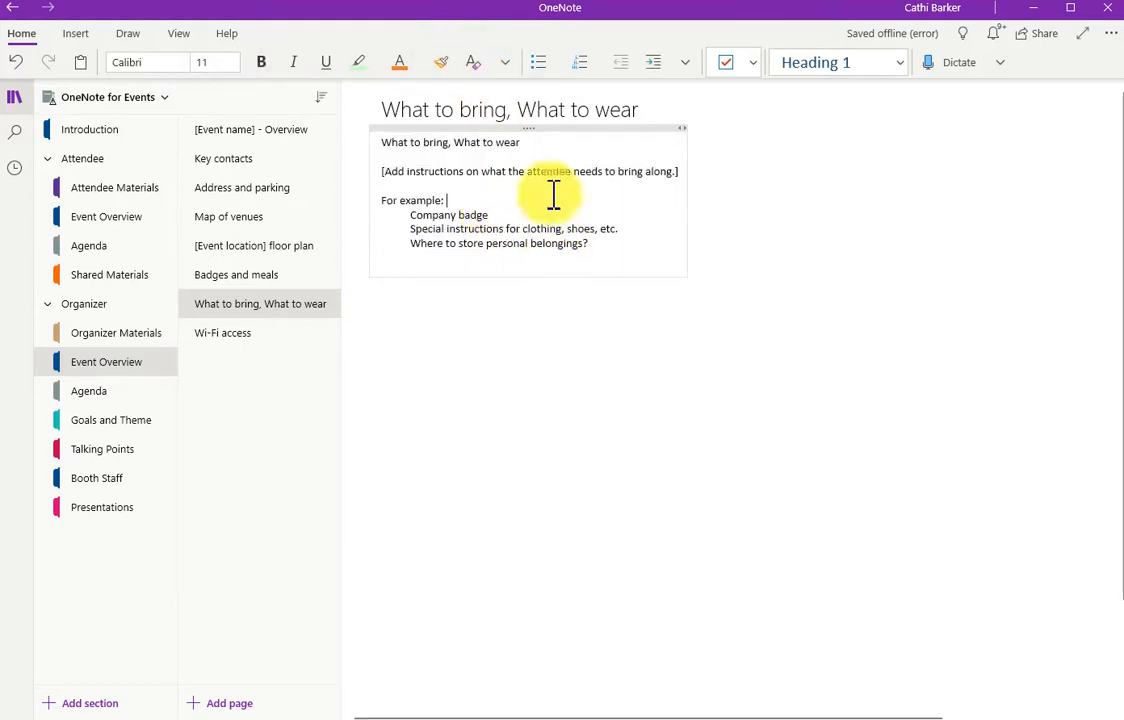
- Apply strikethrough to the whole bracketed instructions line
{"action": "left_click", "coordinate": [505, 68]}
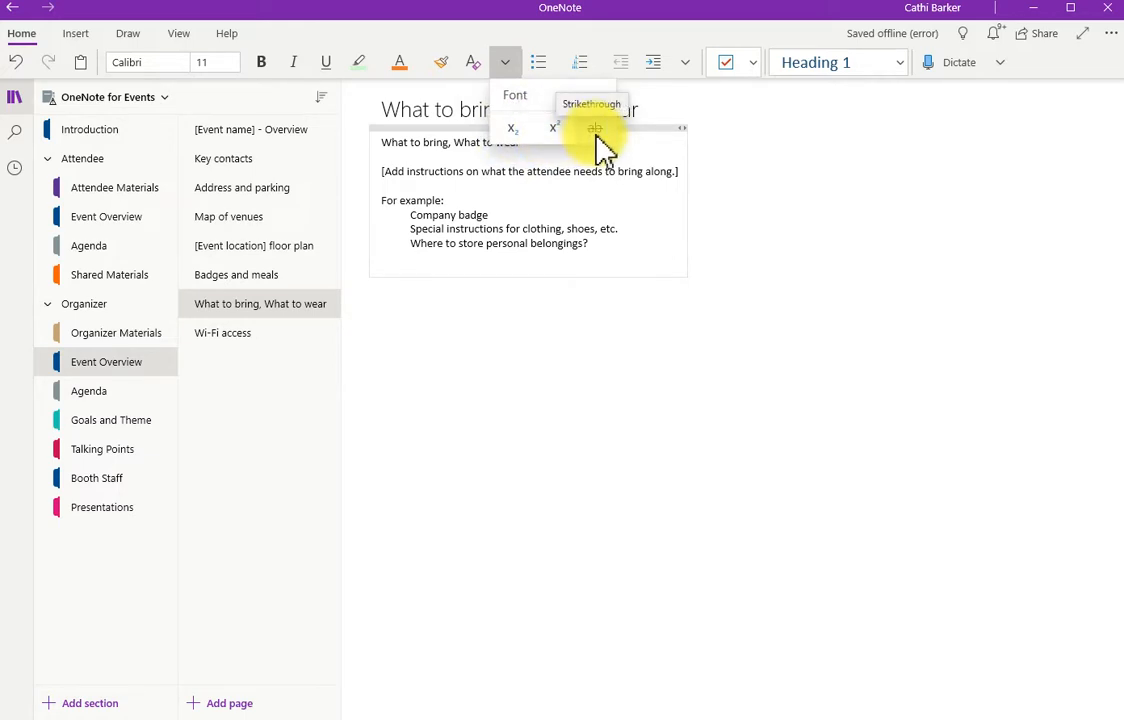
{"action": "left_click", "coordinate": [550, 172]}
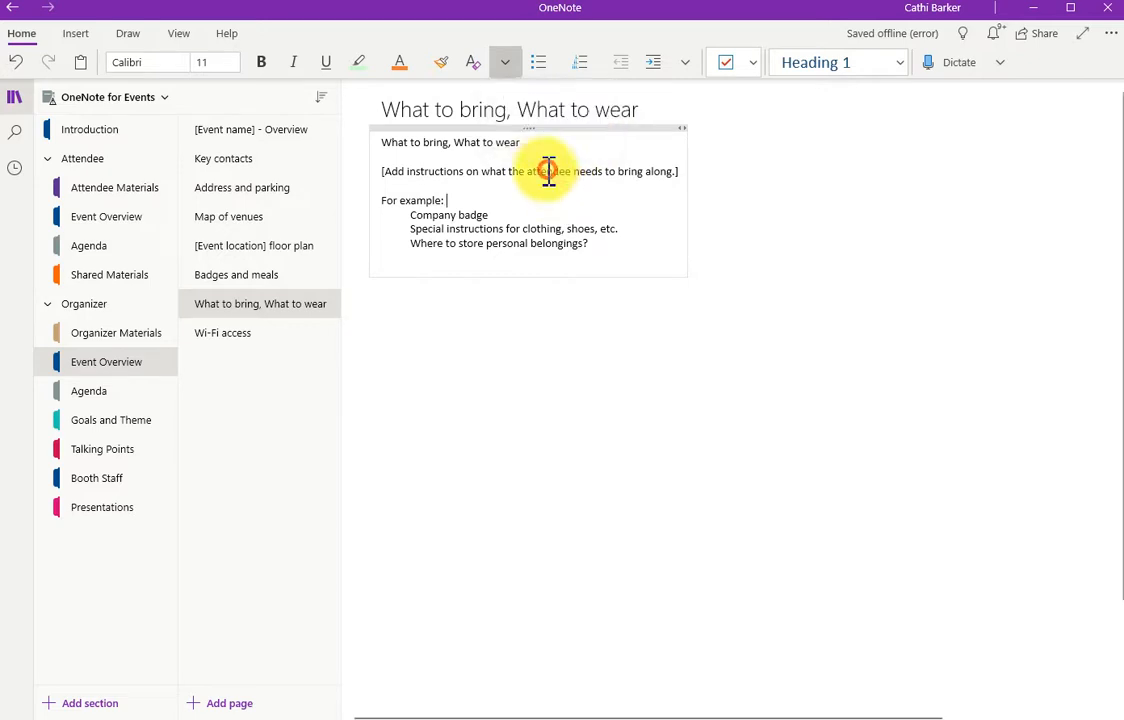
{"action": "left_click", "coordinate": [362, 171]}
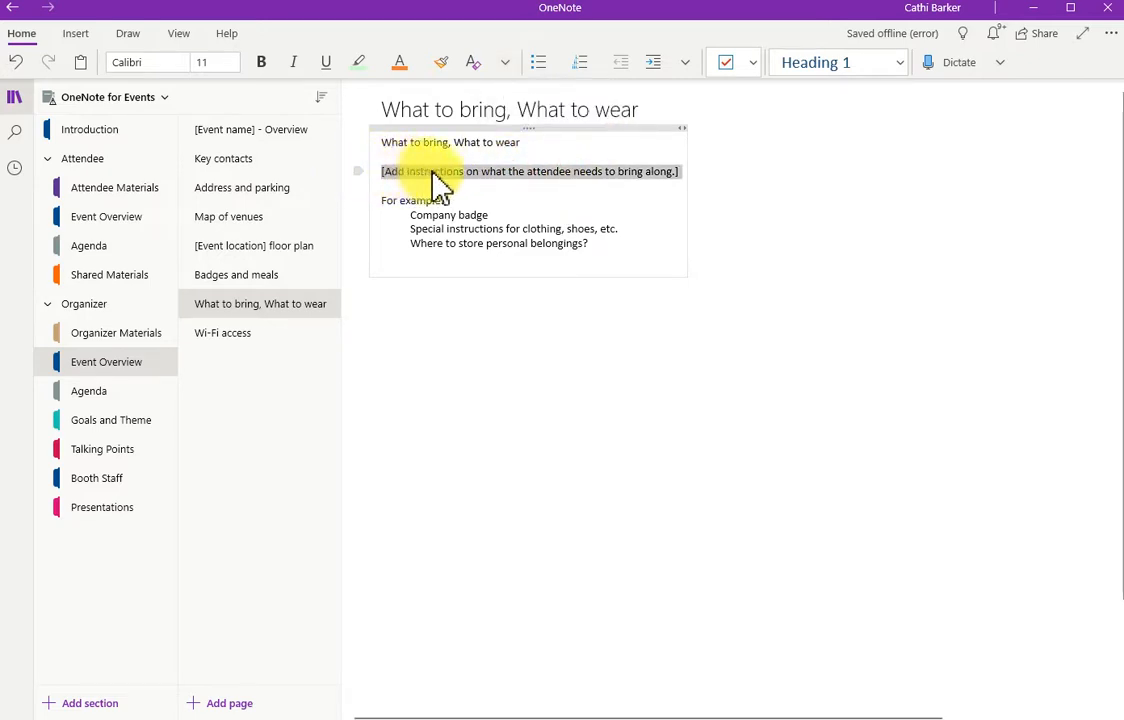
{"action": "left_click", "coordinate": [506, 63]}
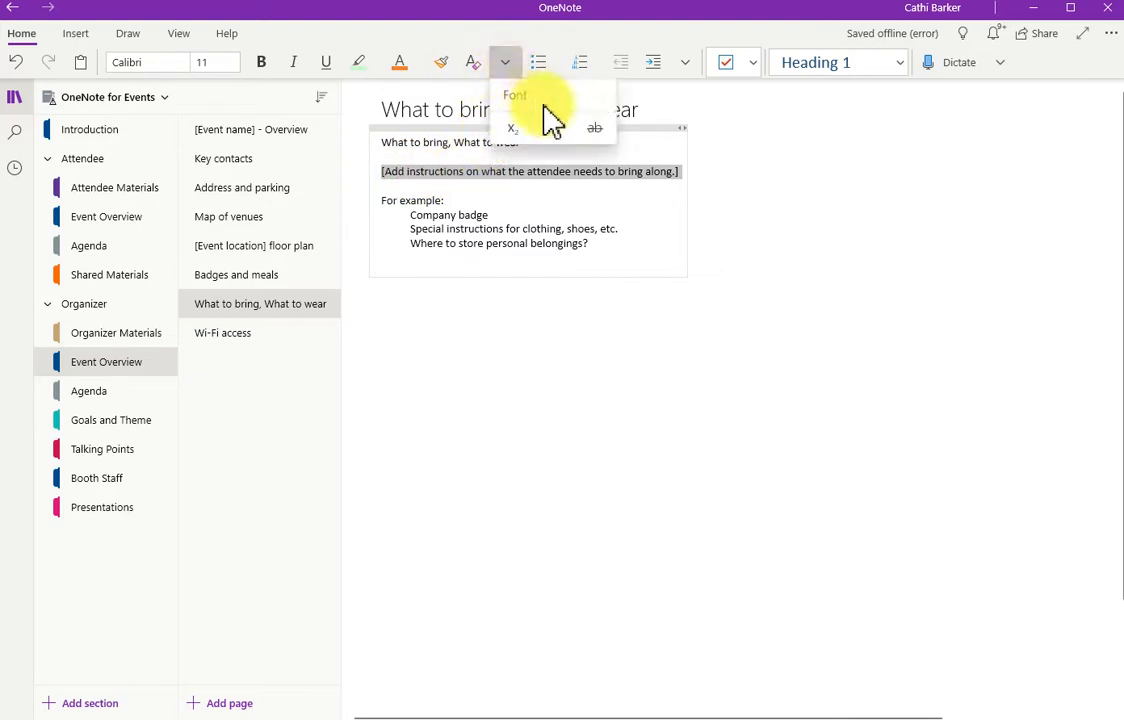
{"action": "left_click", "coordinate": [594, 127]}
{"action": "left_click", "coordinate": [520, 228]}
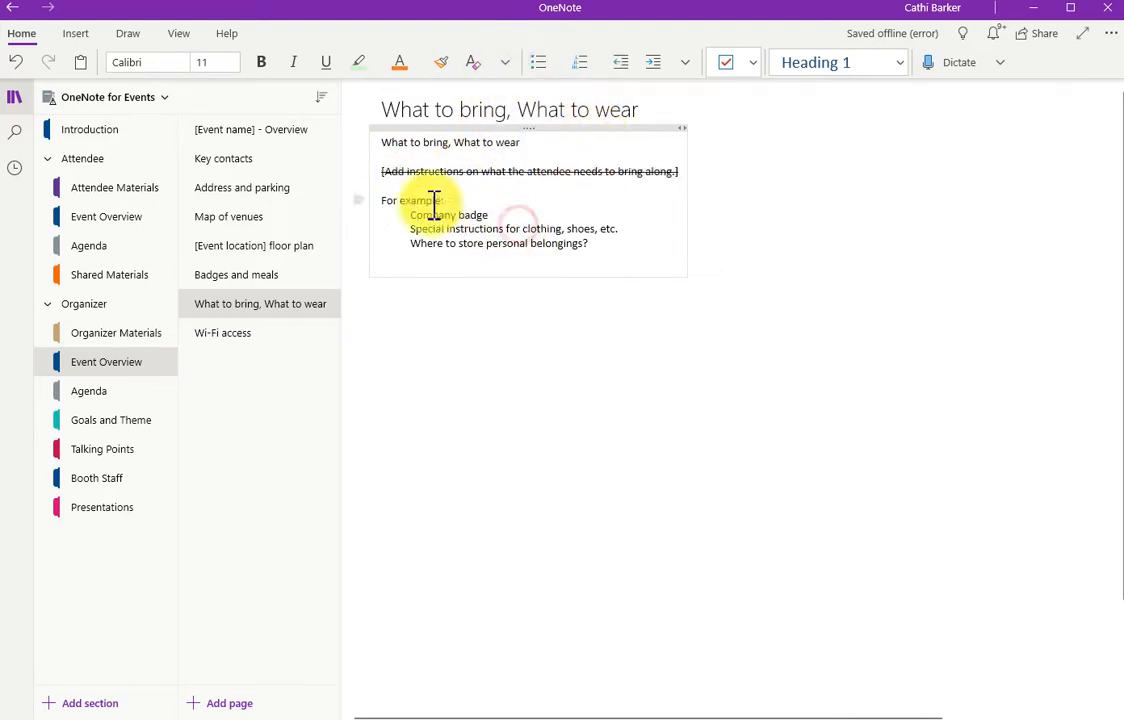
- Remove the strikethrough from the bracketed instructions line
{"action": "left_click", "coordinate": [366, 171]}
{"action": "left_click", "coordinate": [504, 62]}
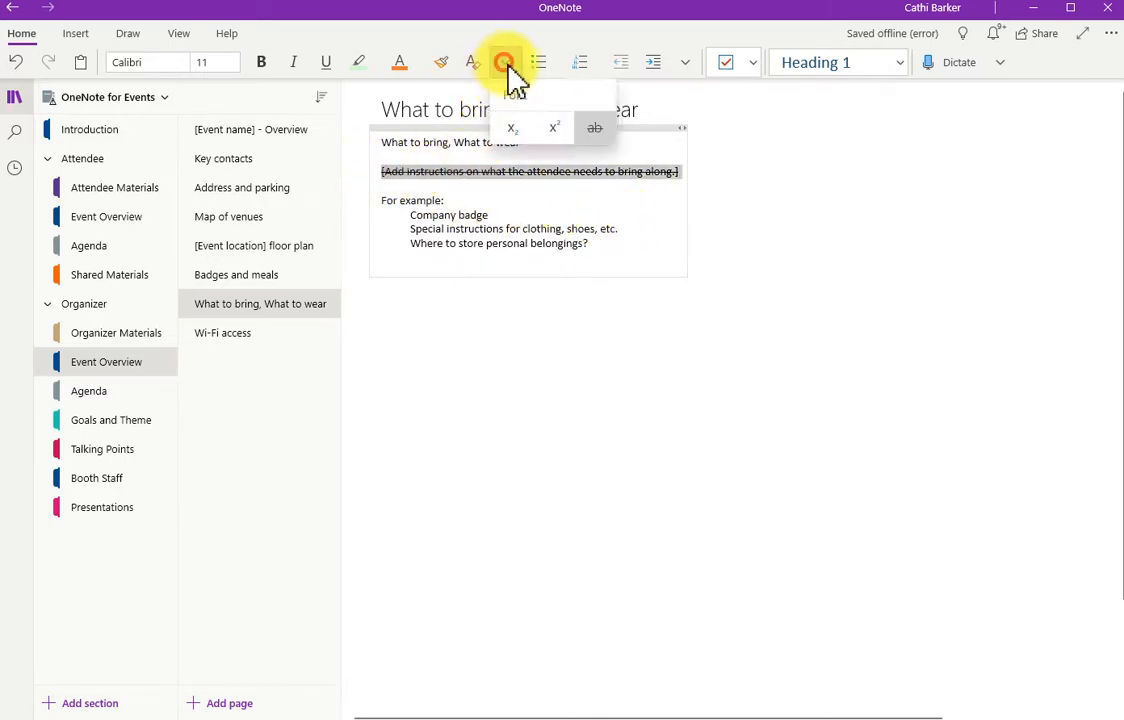
{"action": "left_click", "coordinate": [596, 130]}
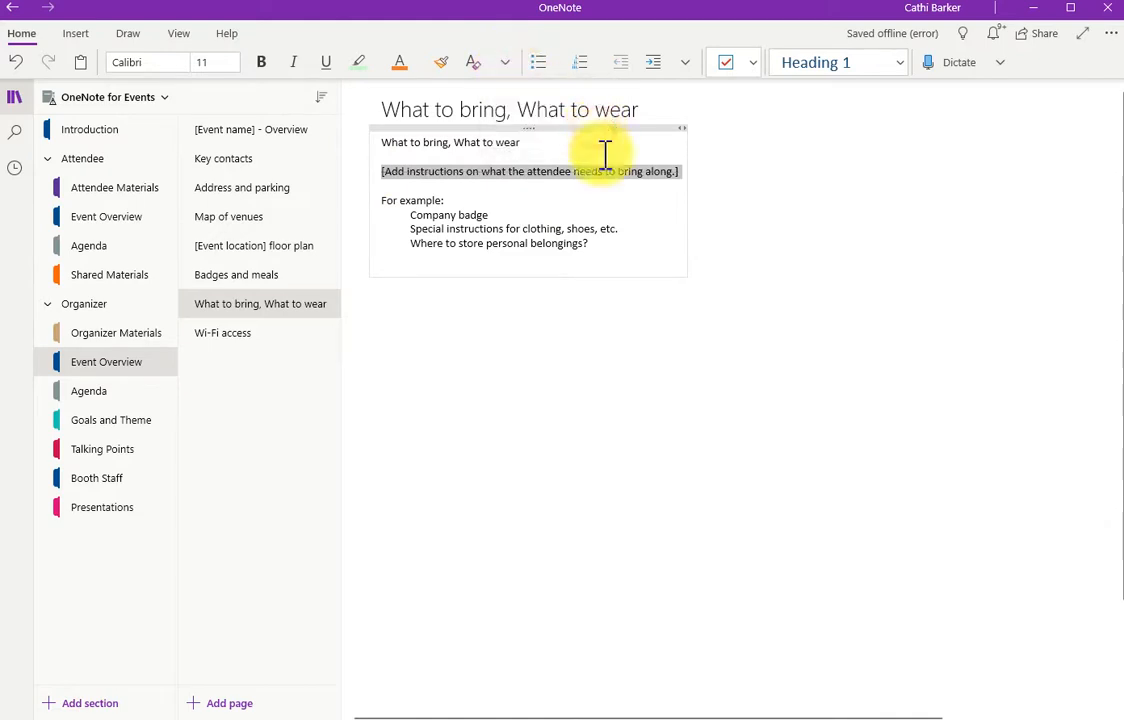
- Add "360" followed by a superscript "o" on a new line at the end of the note
{"action": "left_click", "coordinate": [598, 258]}
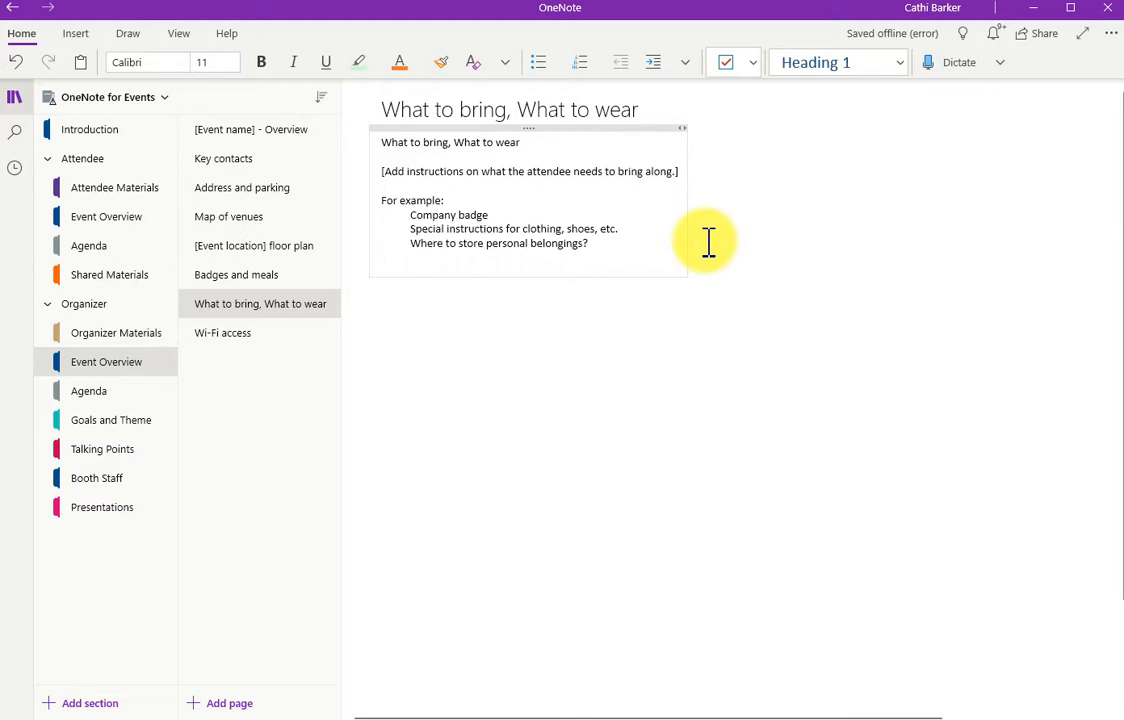
{"action": "key", "text": "Return"}
{"action": "key", "text": "Return"}
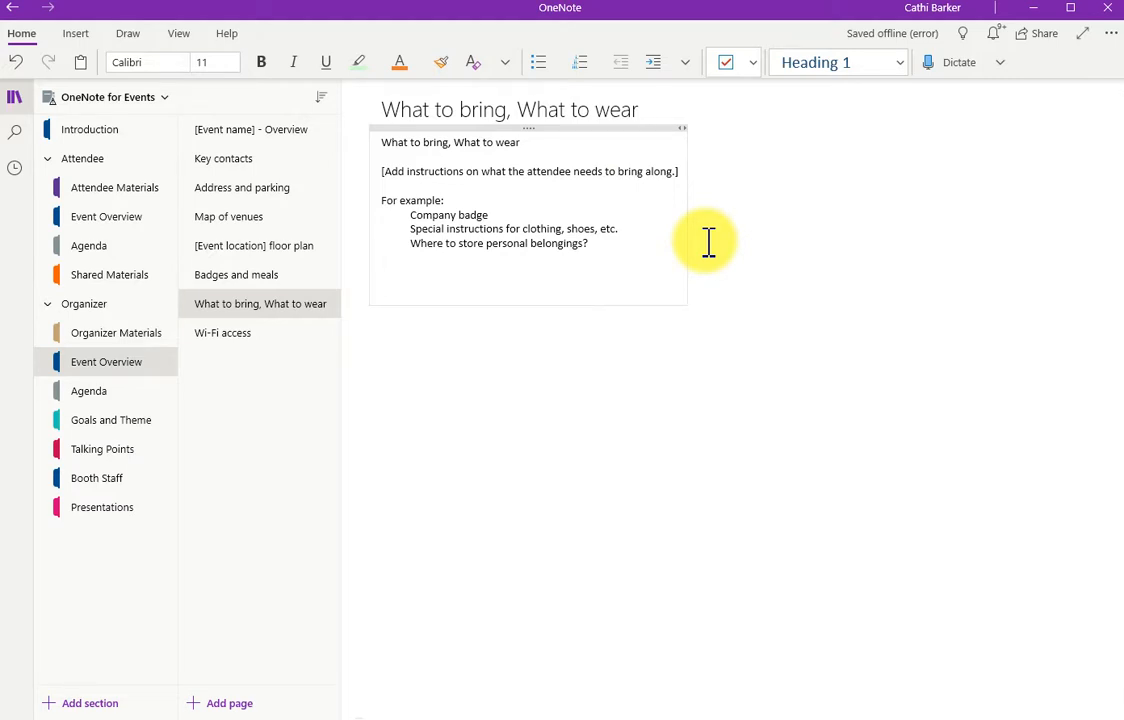
{"action": "type", "text": "360"}
{"action": "left_click", "coordinate": [505, 62]}
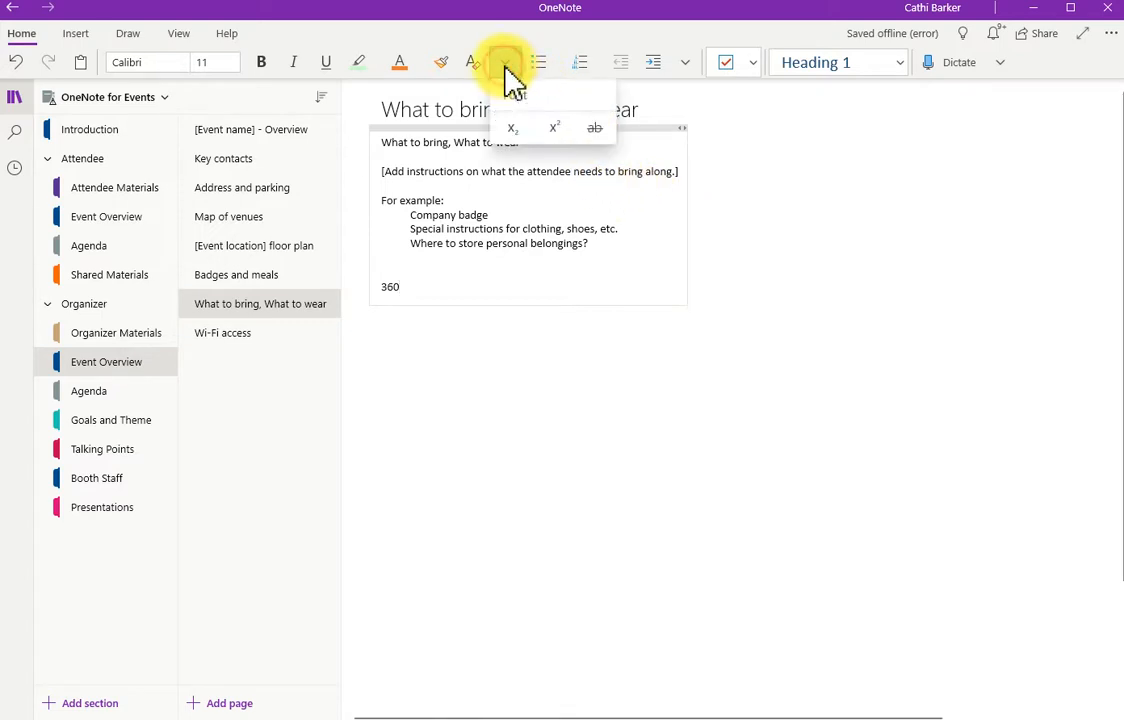
{"action": "left_click", "coordinate": [553, 132]}
{"action": "type", "text": "o"}
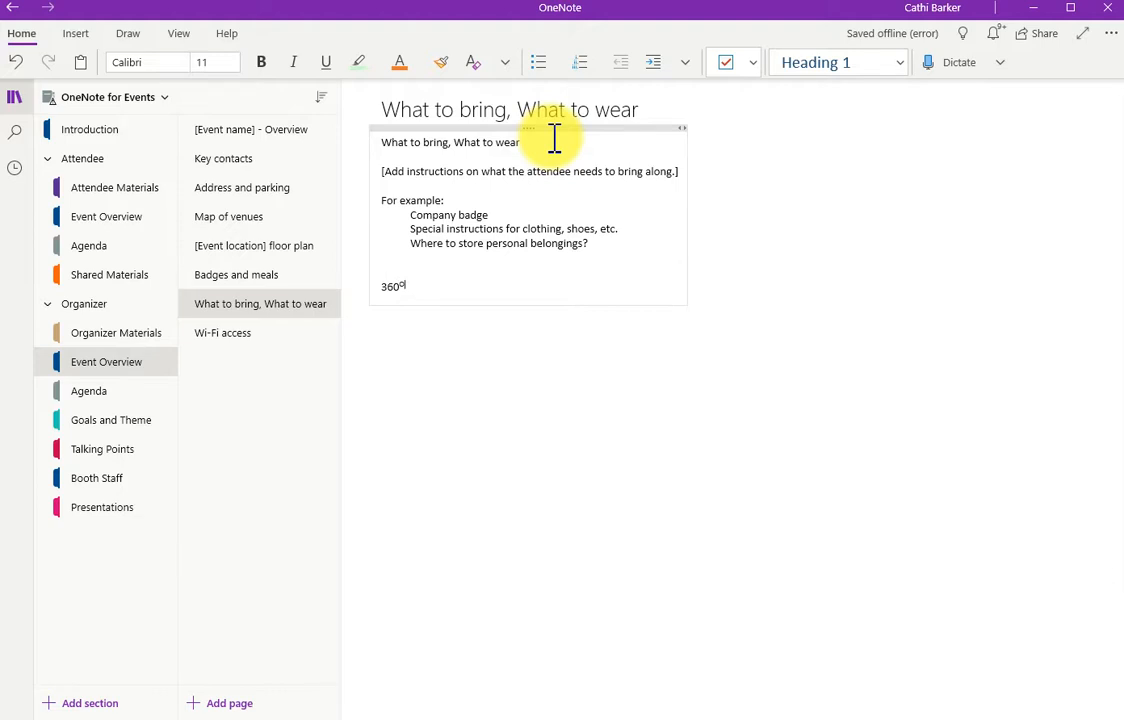
{"action": "type", "text": "xxxx"}
{"action": "key", "text": "BackSpace"}
{"action": "key", "text": "BackSpace"}
{"action": "key", "text": "BackSpace"}
{"action": "key", "text": "BackSpace"}
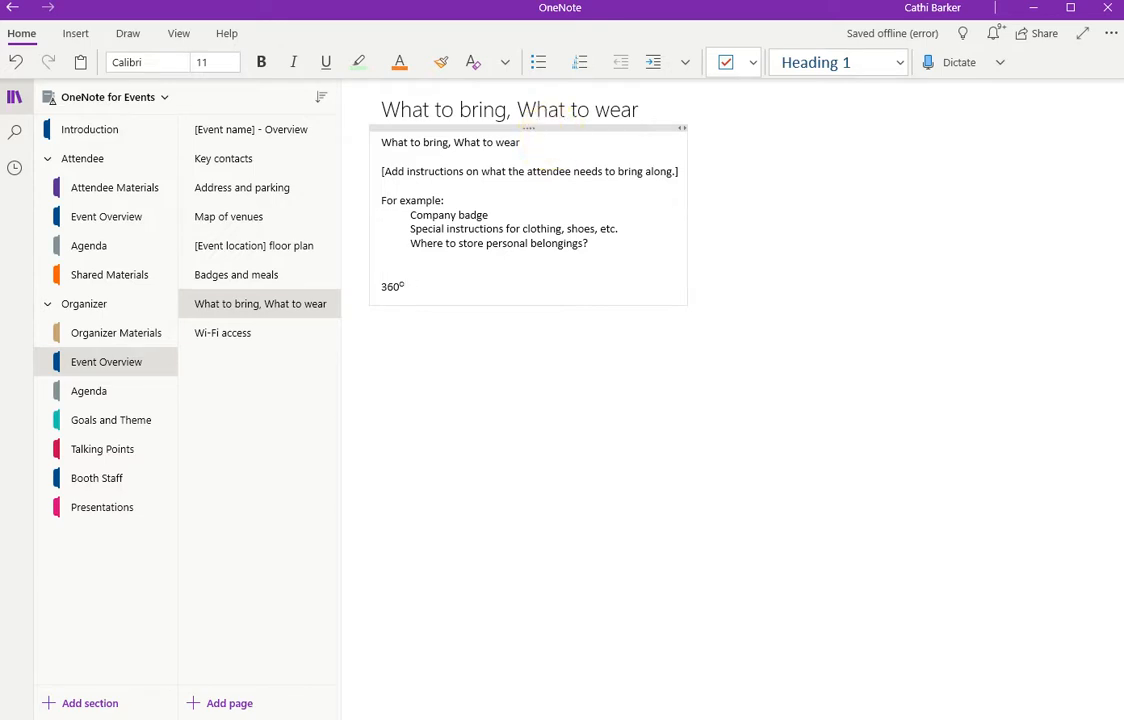
- Turn off superscript after the degree mark and add "100M" followed by a superscript 2 on the same line
{"action": "left_click", "coordinate": [507, 66]}
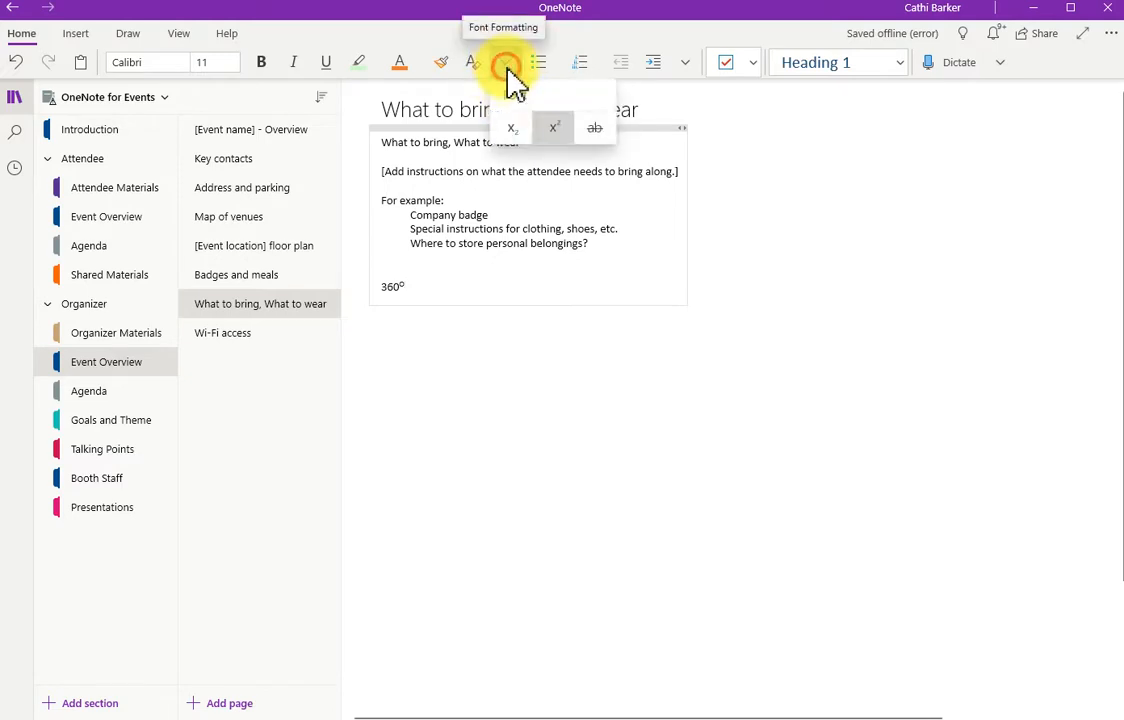
{"action": "left_click", "coordinate": [556, 130]}
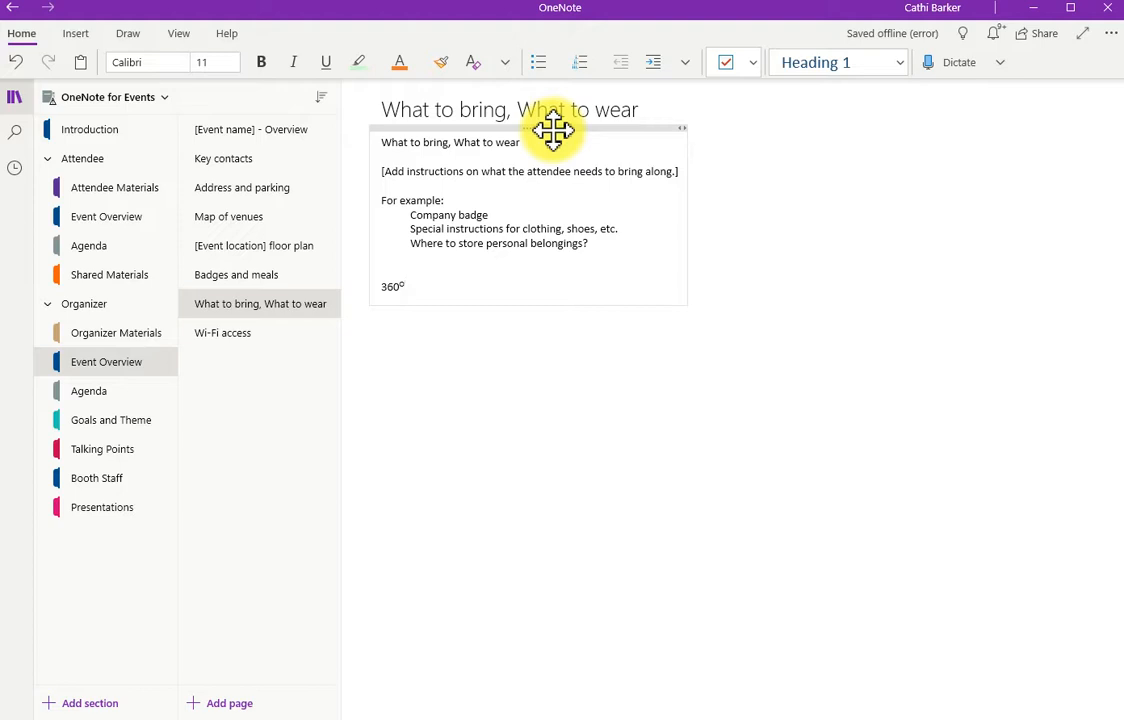
{"action": "type", "text": "100M"}
{"action": "left_click", "coordinate": [505, 62]}
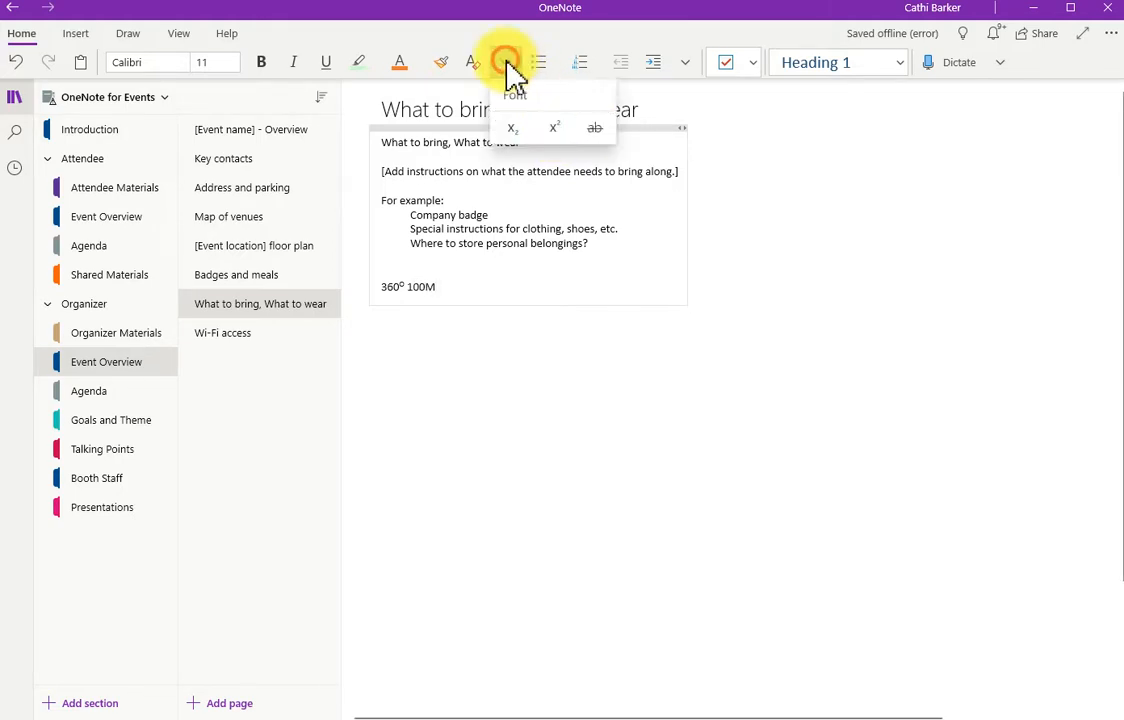
{"action": "left_click", "coordinate": [552, 125]}
{"action": "type", "text": "2"}
- Turn off superscript after "100M²" and add "3000m" with a superscript 3 beside it
{"action": "left_click", "coordinate": [508, 63]}
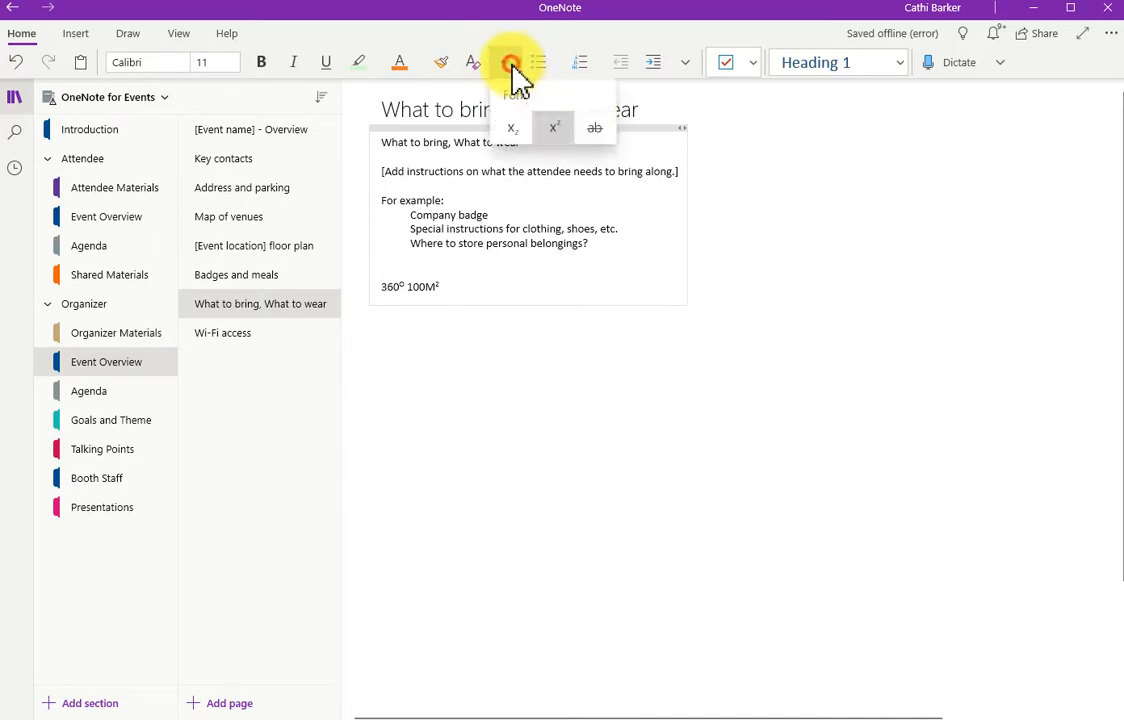
{"action": "left_click", "coordinate": [553, 126]}
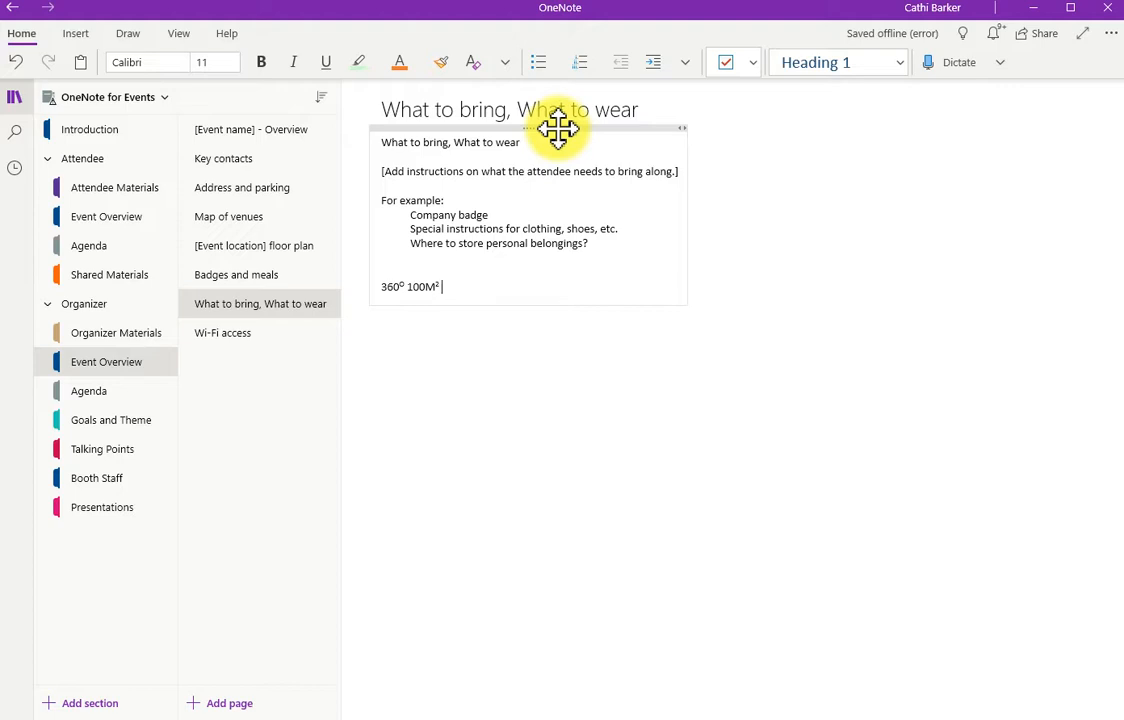
{"action": "type", "text": "m³"}
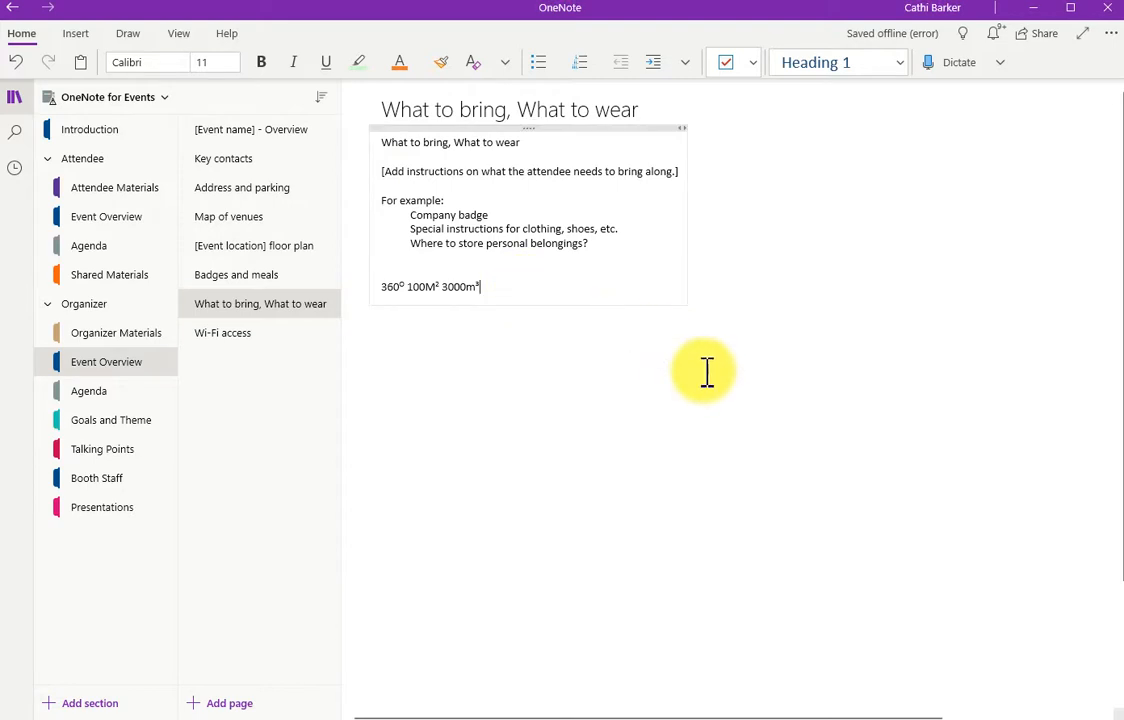
- Two lines below the measurements, enter "H₂O" with a subscript 2, followed by a space and a normal "O"
{"action": "key", "text": "Return"}
{"action": "key", "text": "Return"}
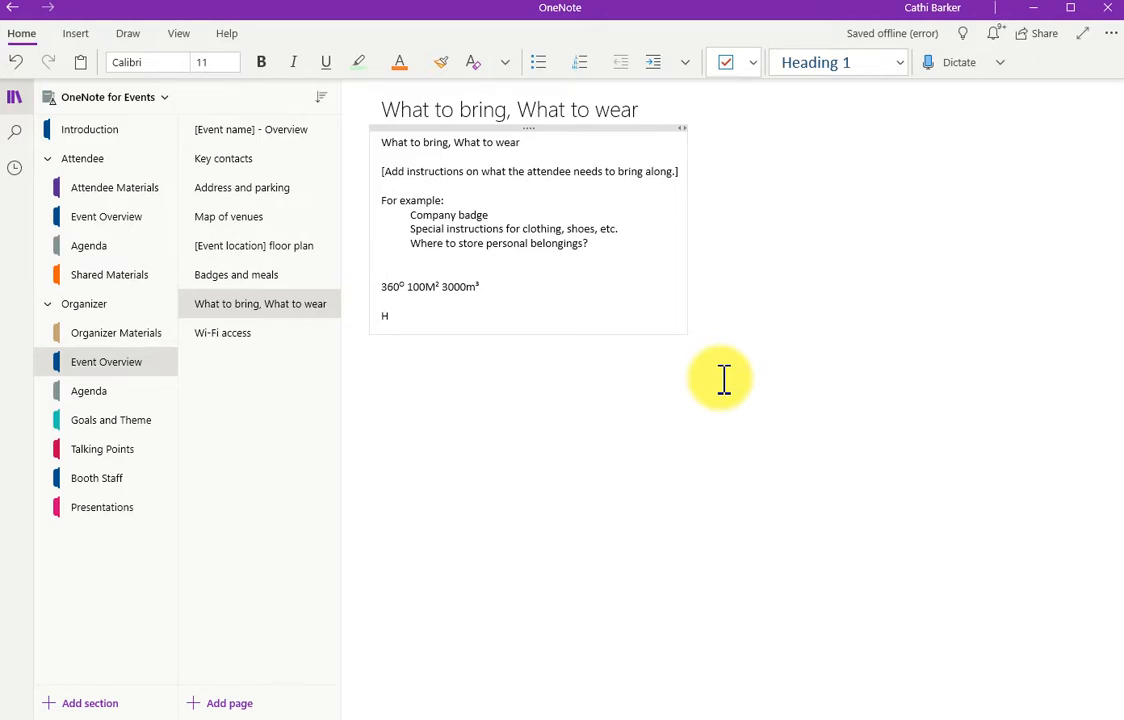
{"action": "left_click", "coordinate": [505, 62]}
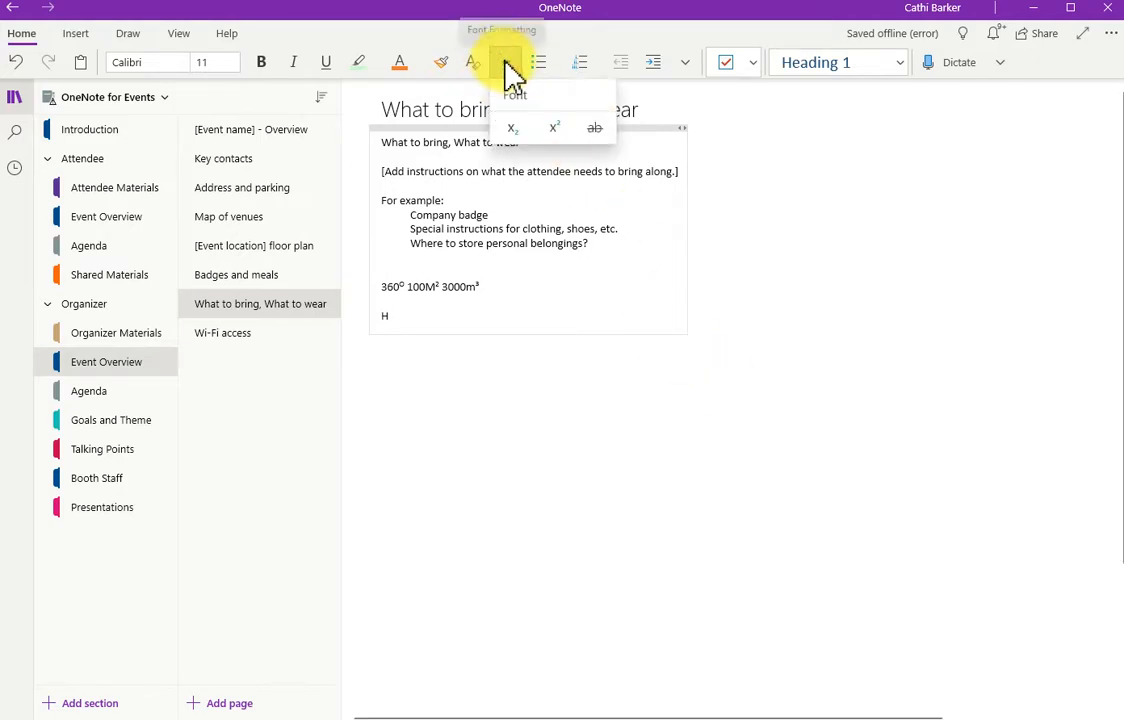
{"action": "left_click", "coordinate": [514, 120]}
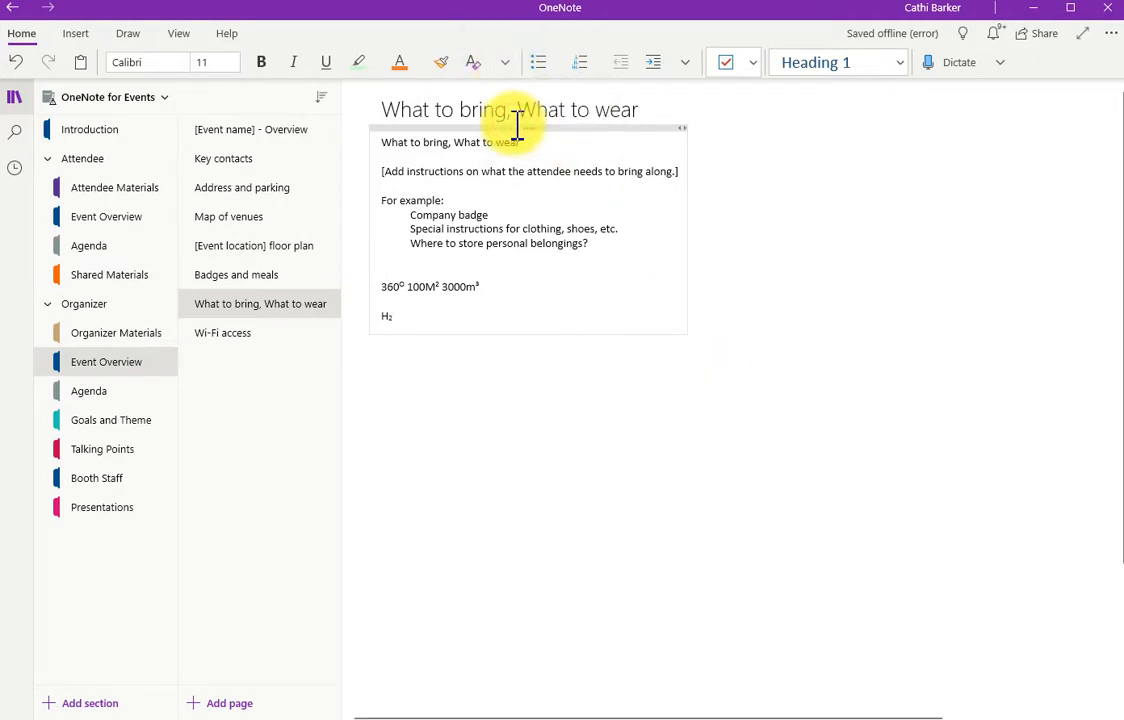
{"action": "left_click", "coordinate": [505, 62]}
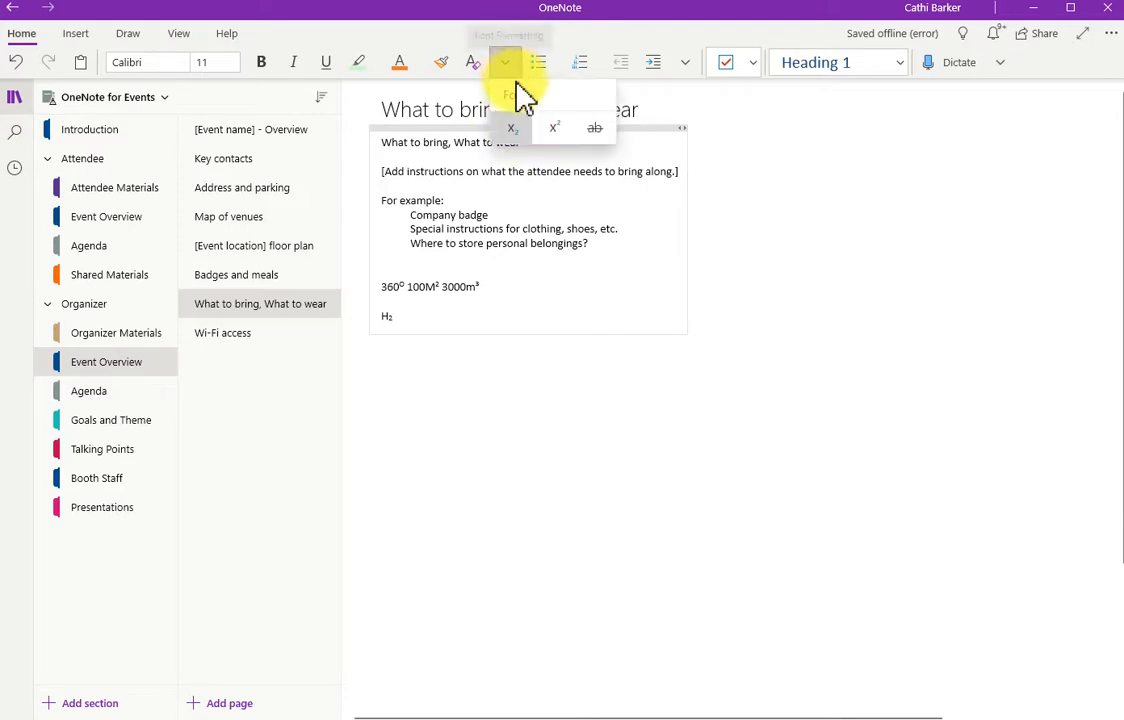
{"action": "left_click", "coordinate": [514, 127]}
{"action": "type", "text": "O O"}
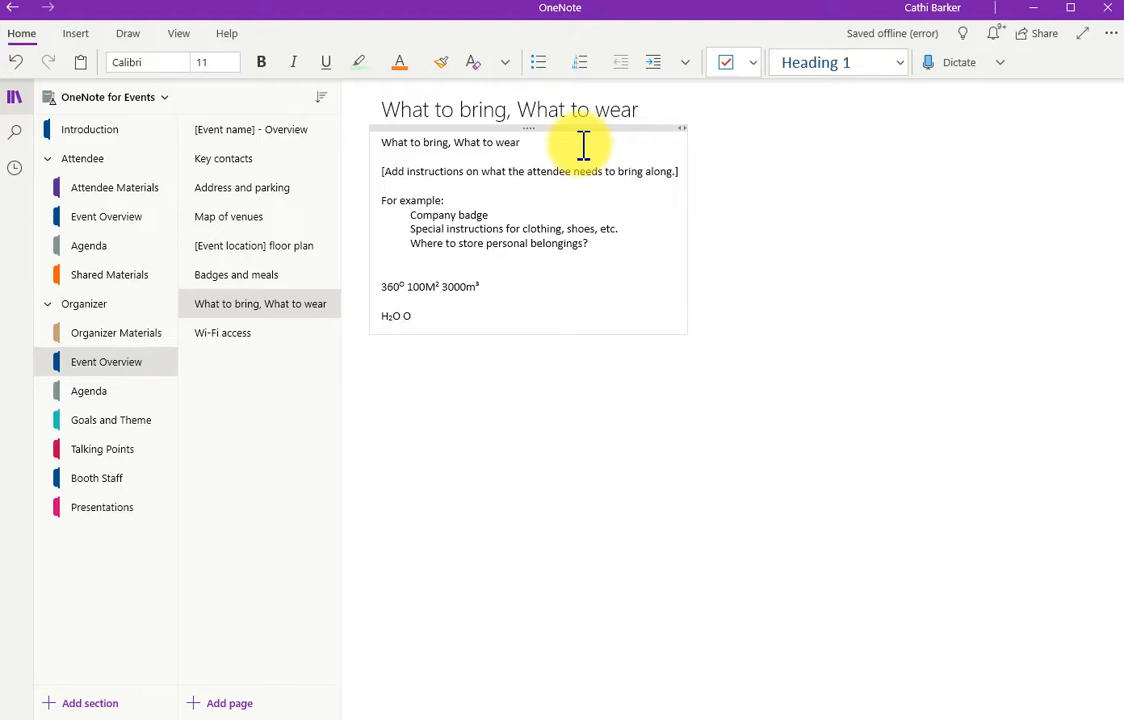
- Add a subscript 2 after the last "O" on the "H₂O O" line and turn subscript off again
{"action": "left_click", "coordinate": [505, 62]}
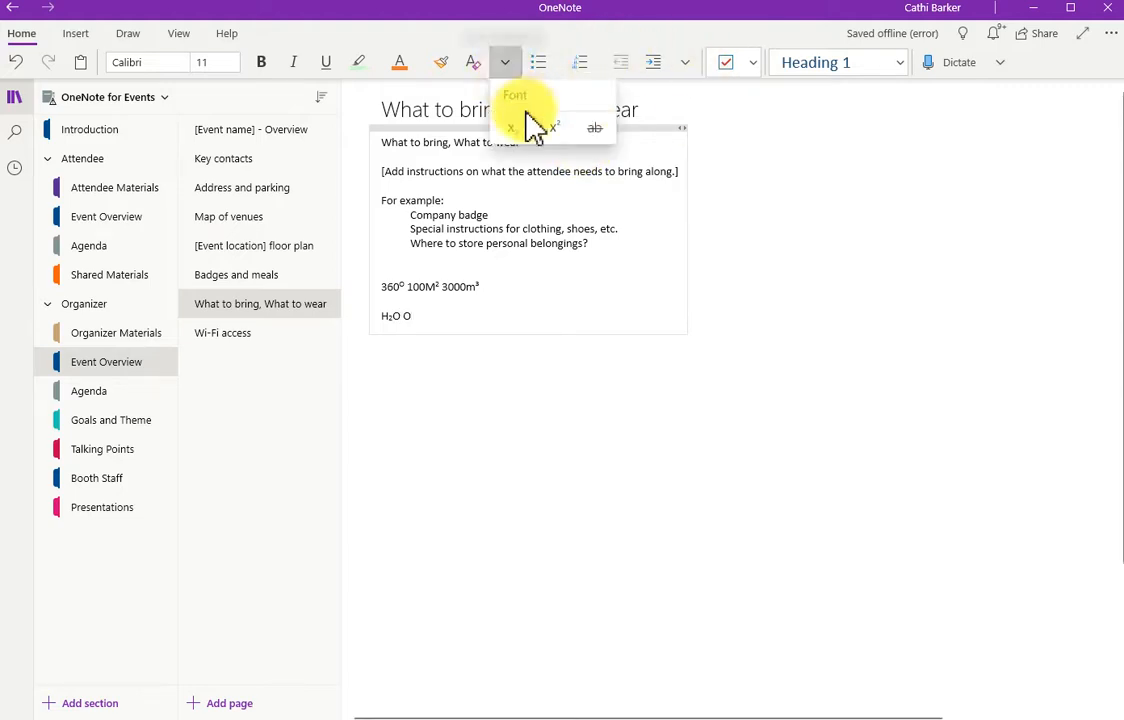
{"action": "left_click", "coordinate": [510, 130]}
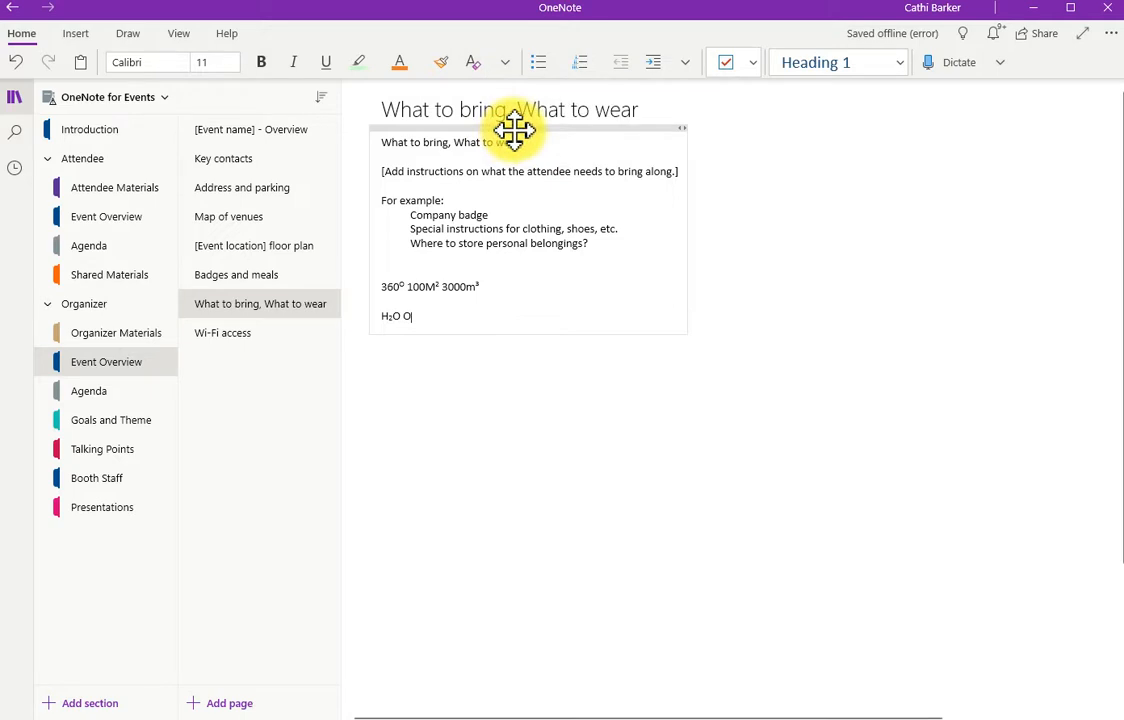
{"action": "left_click", "coordinate": [505, 62]}
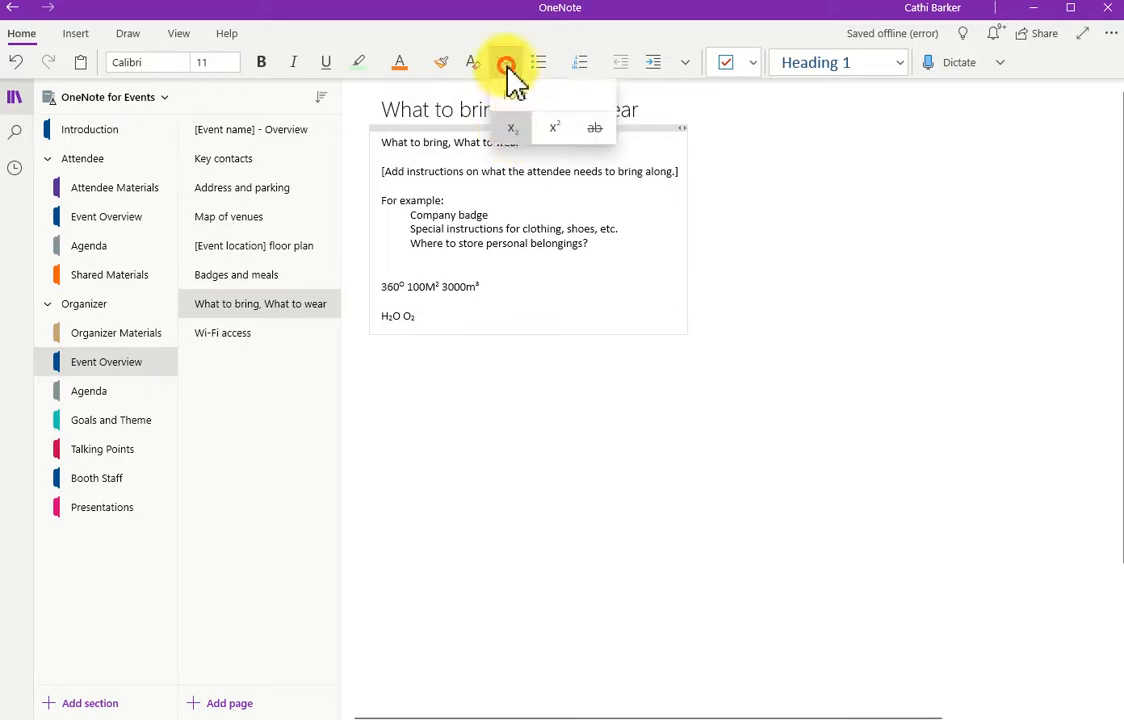
{"action": "left_click", "coordinate": [512, 127]}
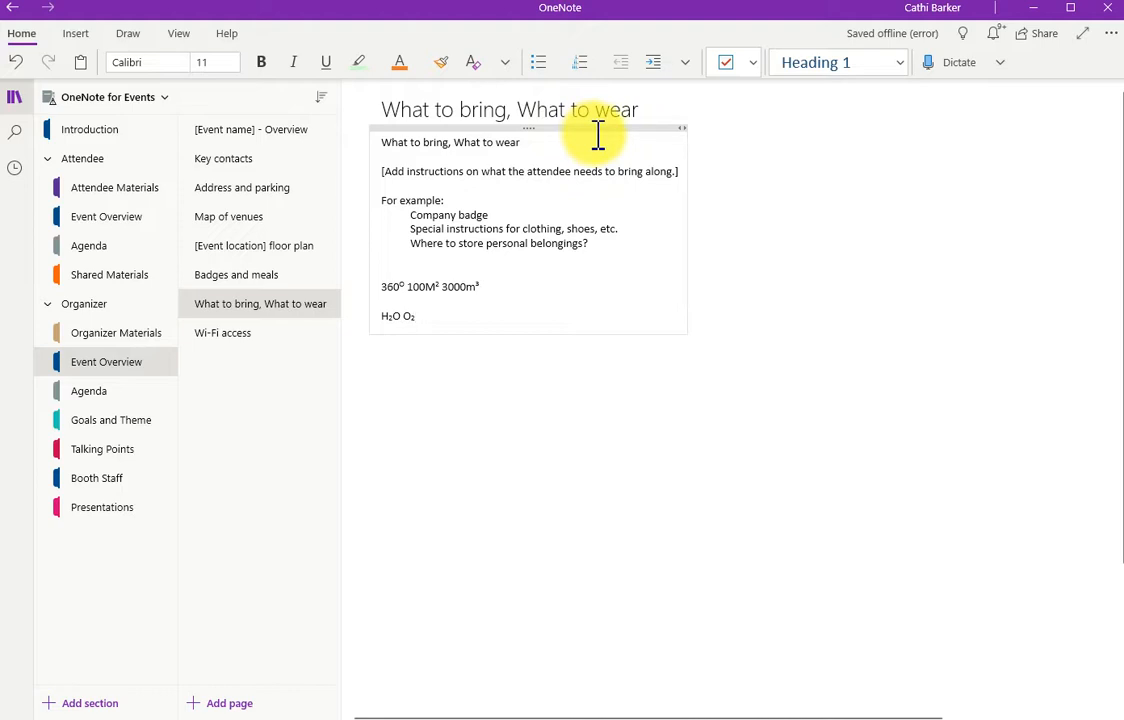
{"action": "left_click", "coordinate": [507, 62]}
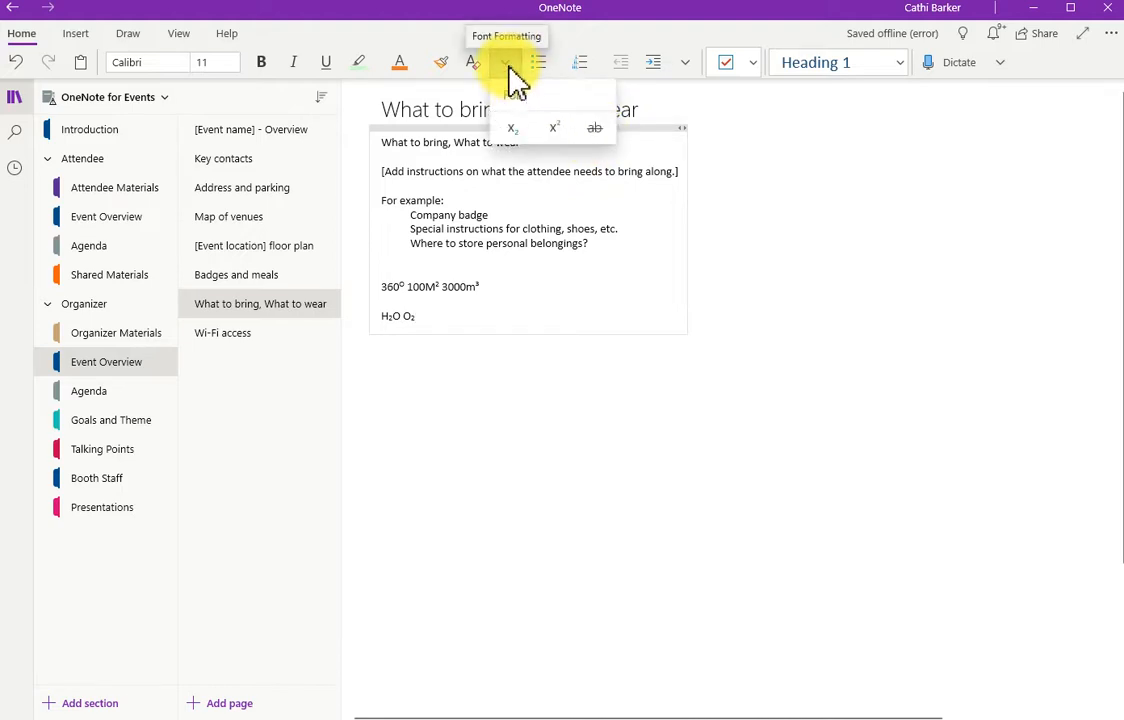
{"action": "left_click", "coordinate": [508, 68]}
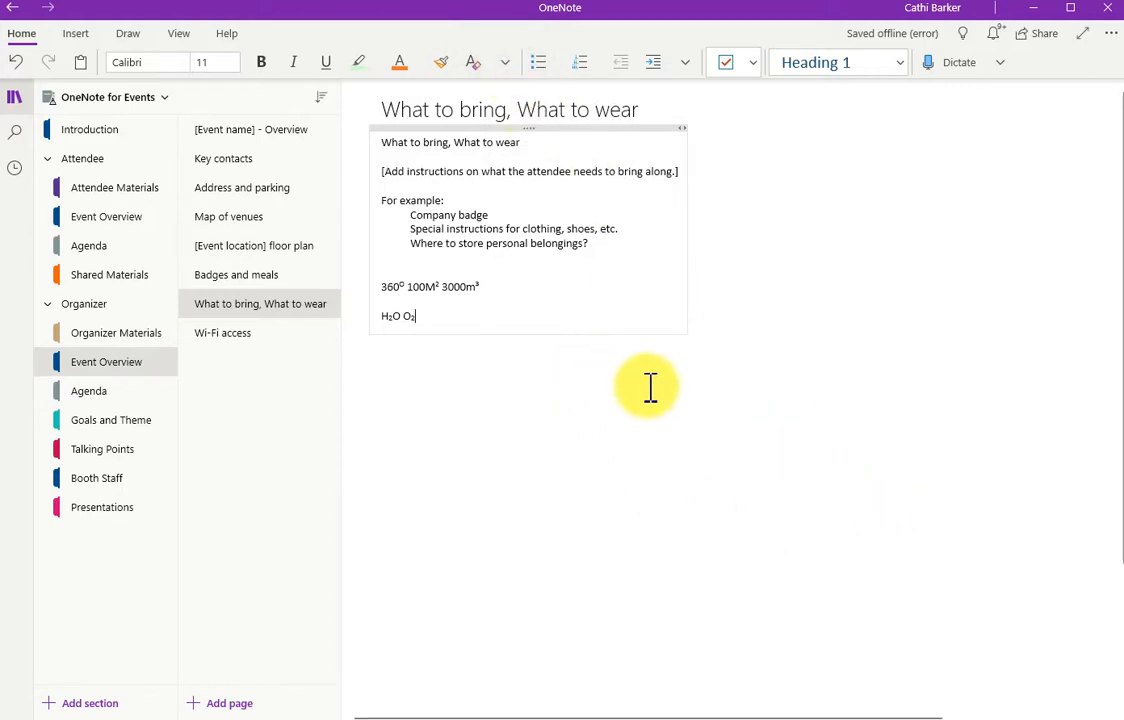
- Below the formulas, enter "Monday", "Tuesday" and "Wednesday" on separate lines
{"action": "key", "text": "Return"}
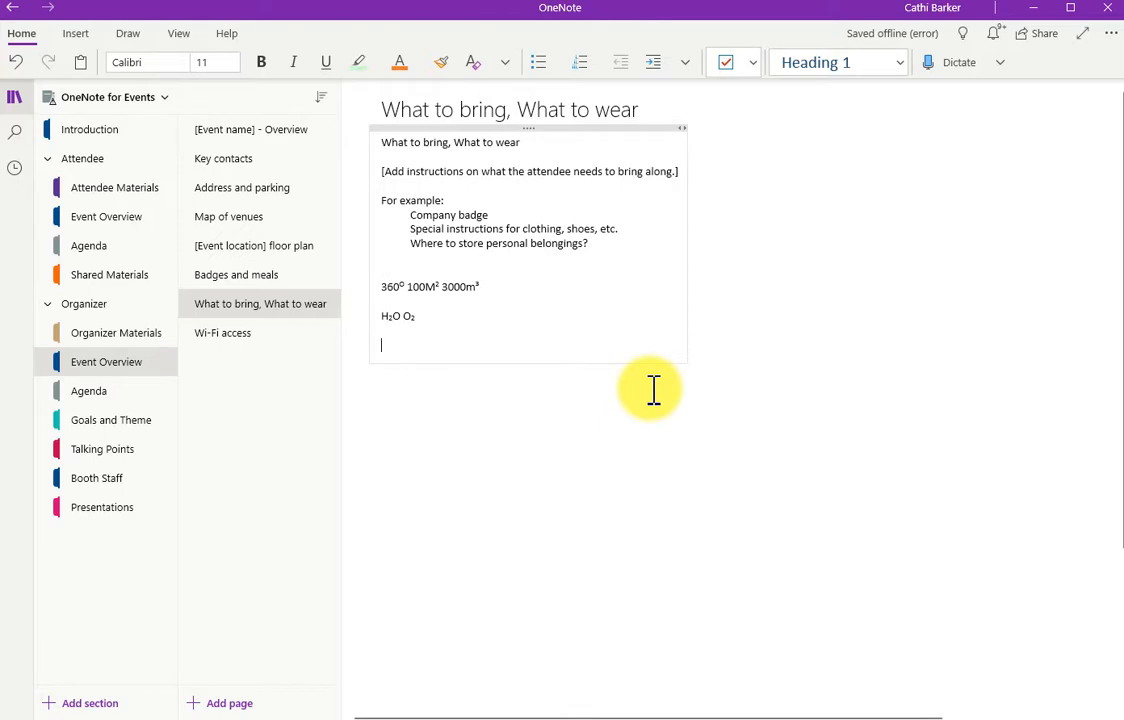
{"action": "type", "text": "Monday"}
{"action": "key", "text": "Return"}
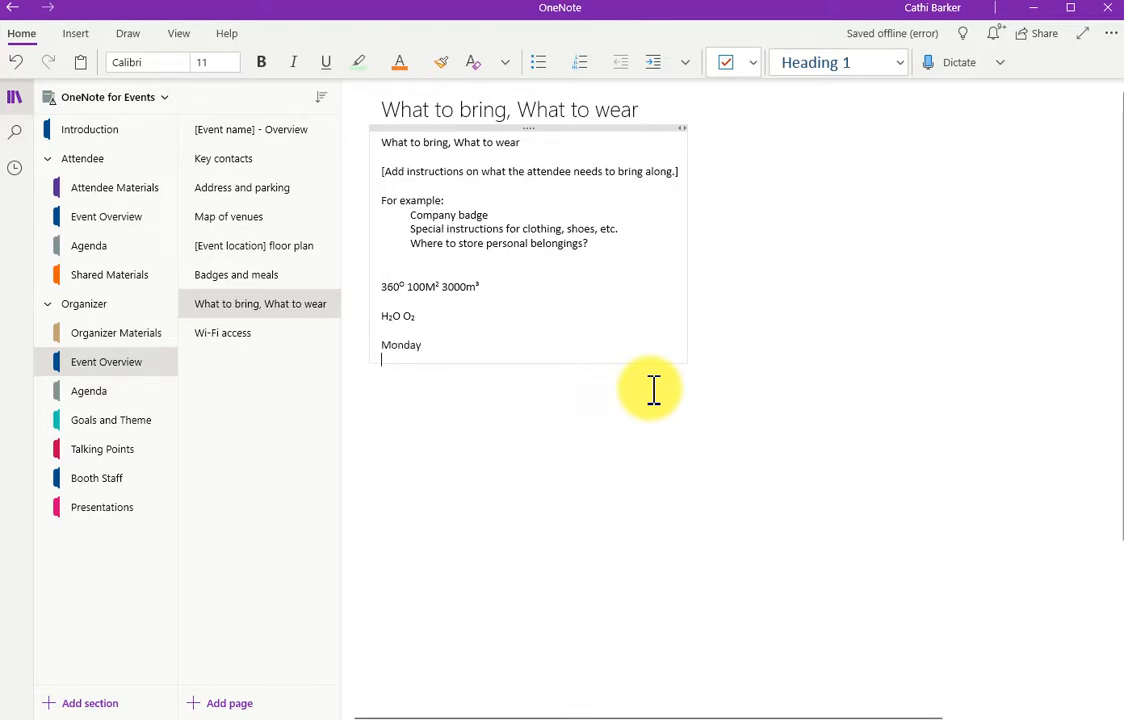
{"action": "type", "text": "Tuesday"}
{"action": "key", "text": "Return"}
{"action": "type", "text": "Wednesday"}
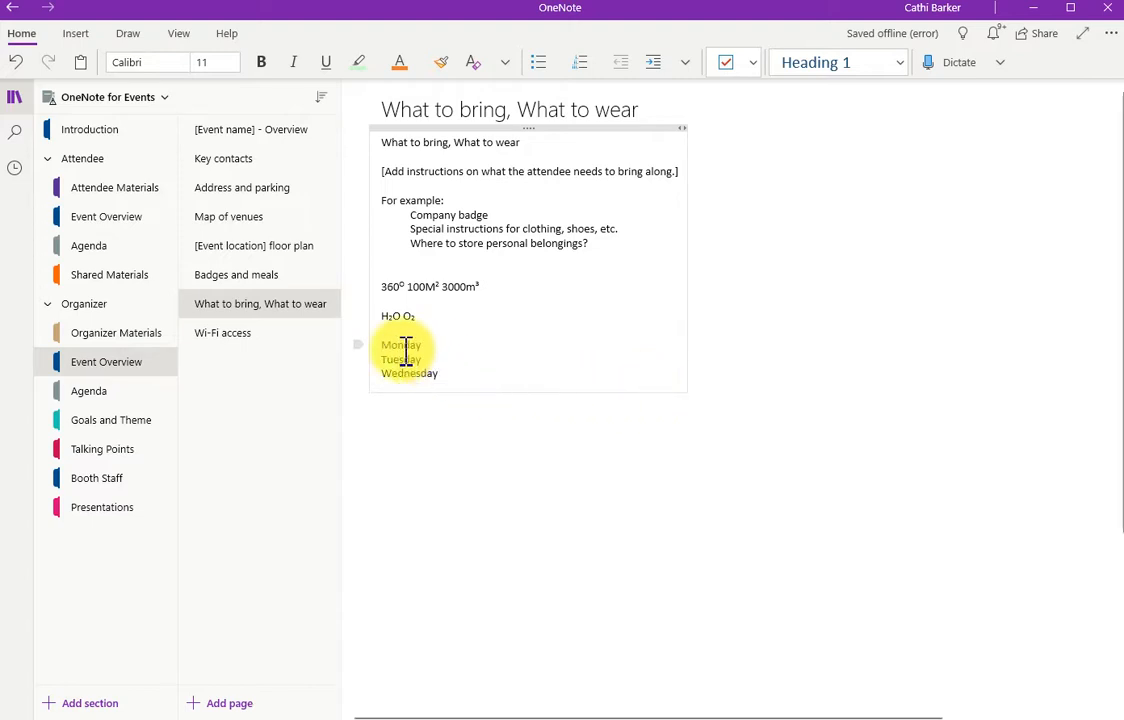
- Turn the Monday, Tuesday and Wednesday lines into a list numbered 1, 2, 3
{"action": "left_click_drag", "start_coordinate": [398, 346], "coordinate": [393, 385]}
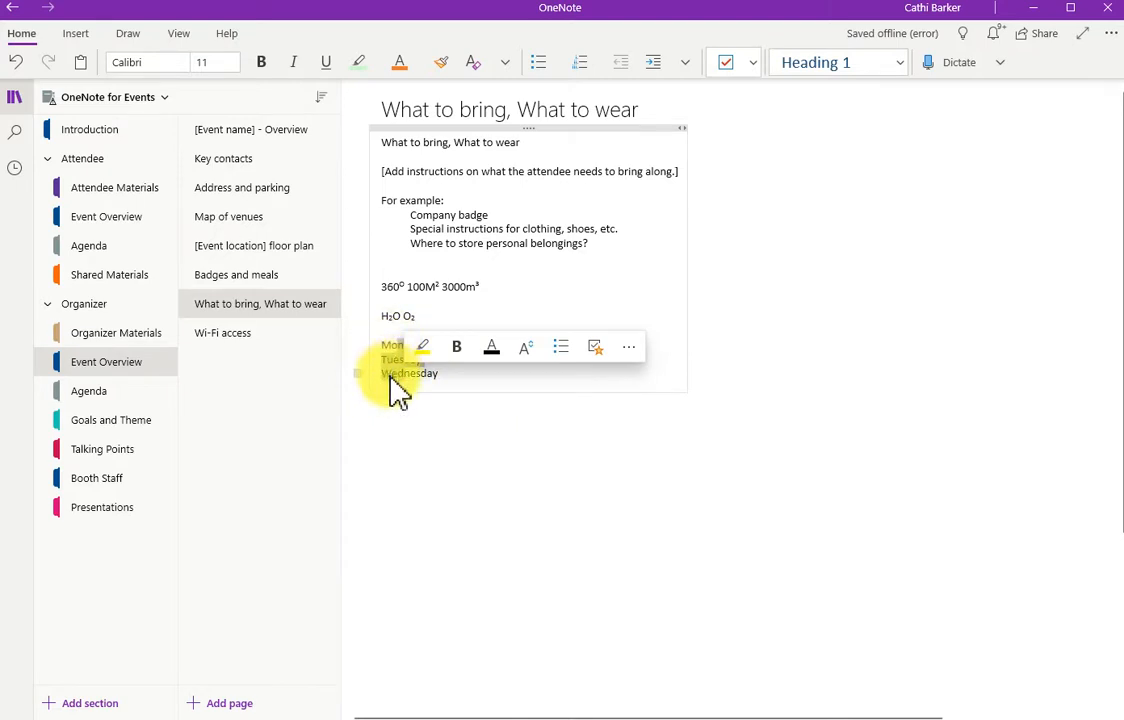
{"action": "left_click", "coordinate": [601, 66]}
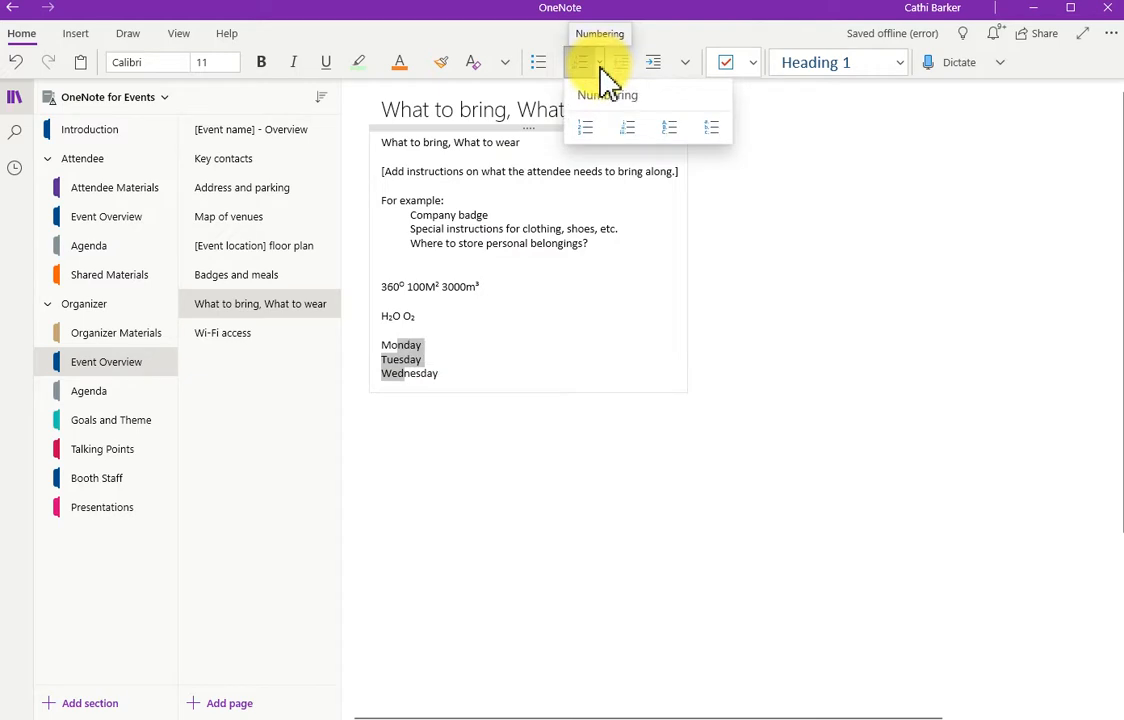
{"action": "left_click", "coordinate": [591, 134]}
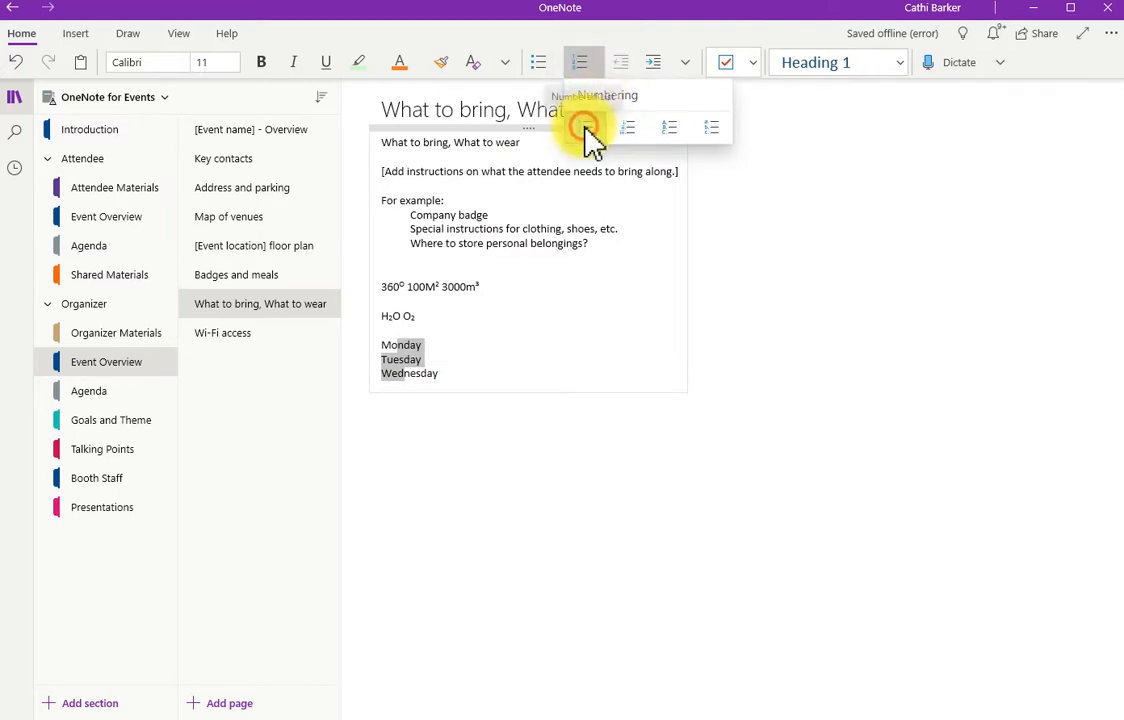
- Try the lowercase Roman, uppercase letter and lowercase letter numbering styles on the weekday list
{"action": "left_click", "coordinate": [601, 66]}
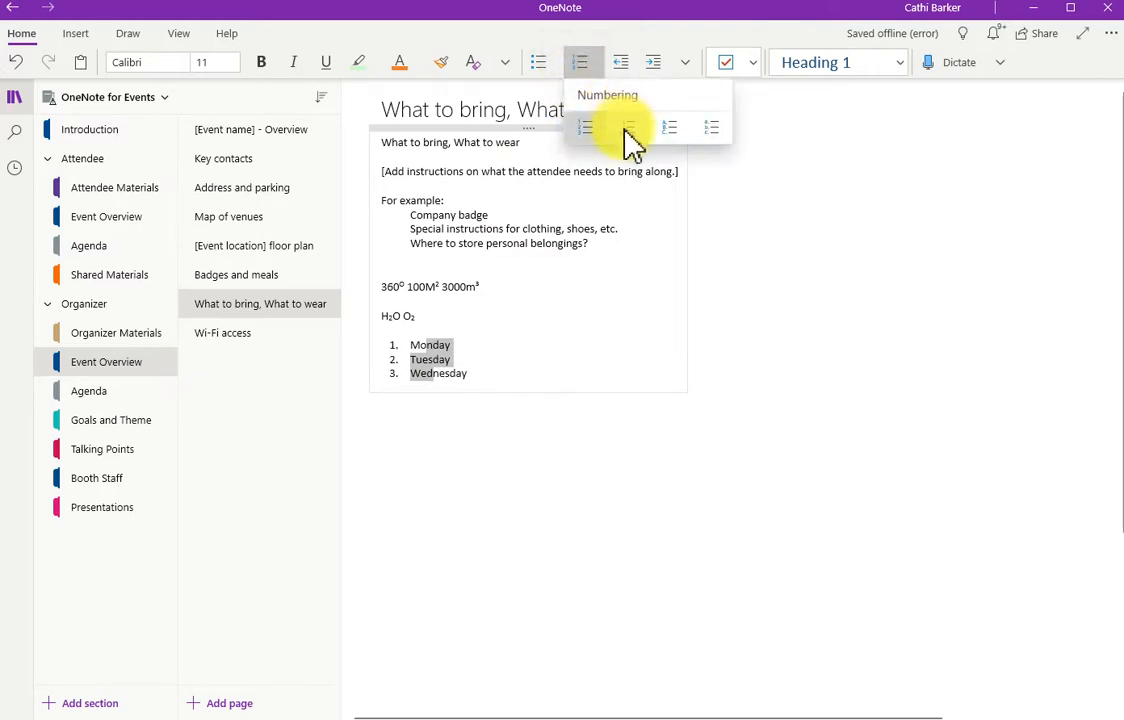
{"action": "left_click", "coordinate": [626, 124]}
{"action": "left_click", "coordinate": [599, 66]}
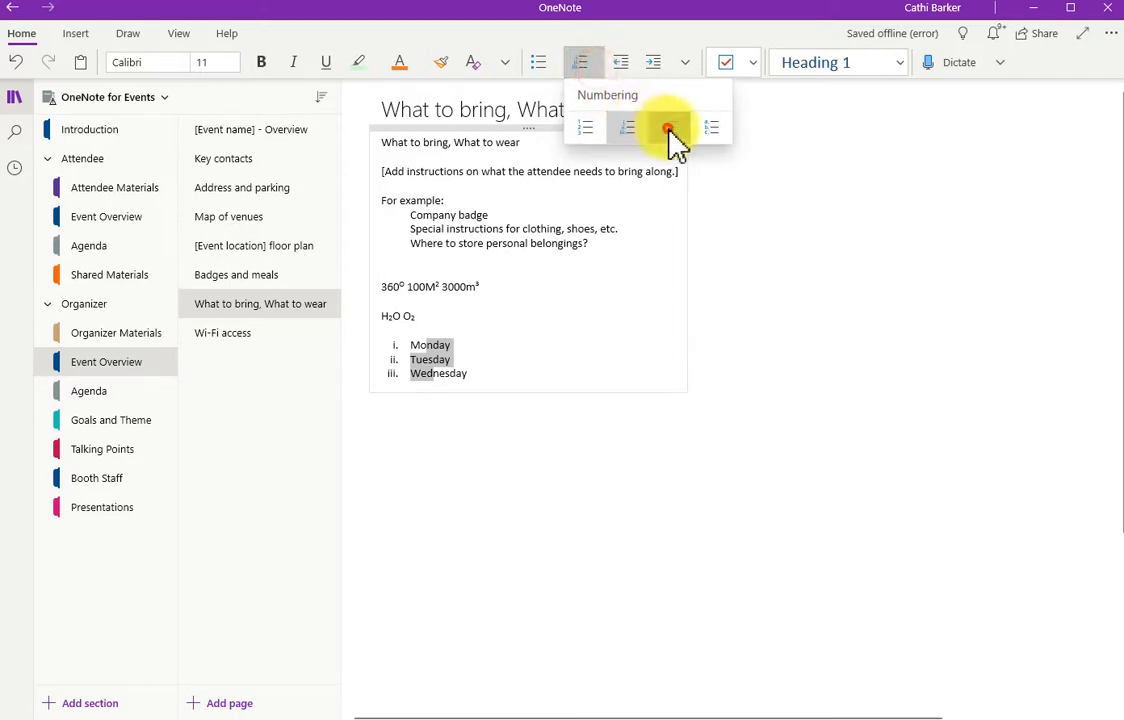
{"action": "left_click", "coordinate": [667, 126]}
{"action": "left_click", "coordinate": [600, 62]}
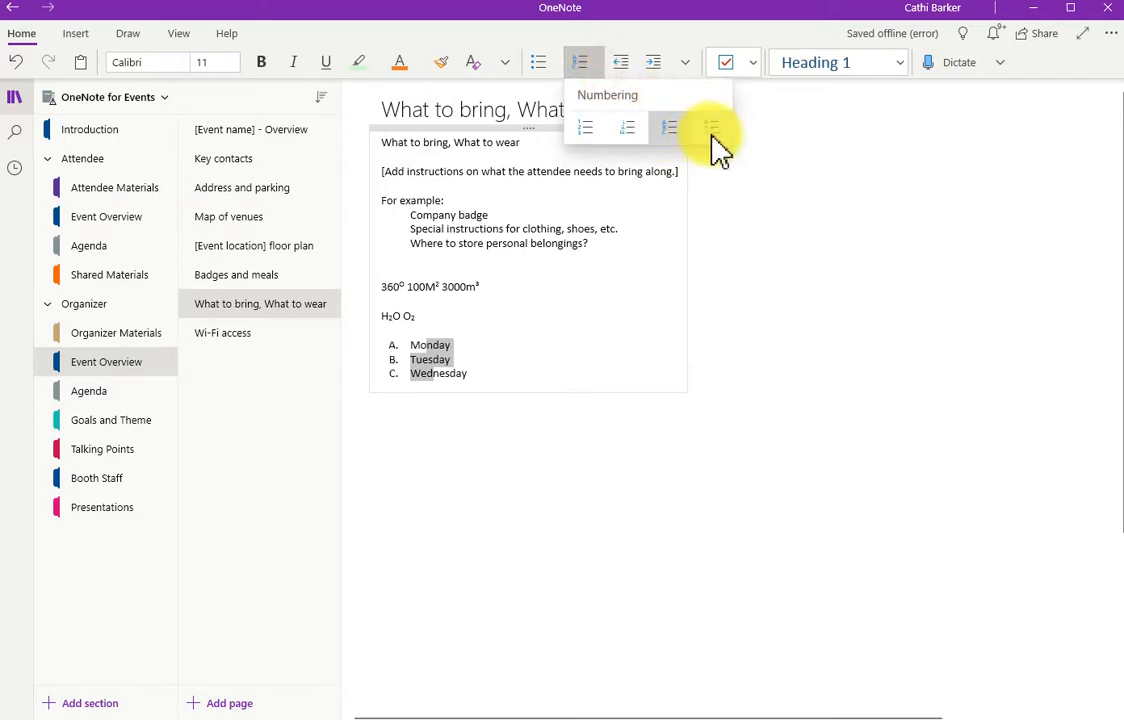
{"action": "left_click", "coordinate": [712, 134]}
- Set the weekday list's numbering style back to 1, 2, 3
{"action": "left_click", "coordinate": [597, 63]}
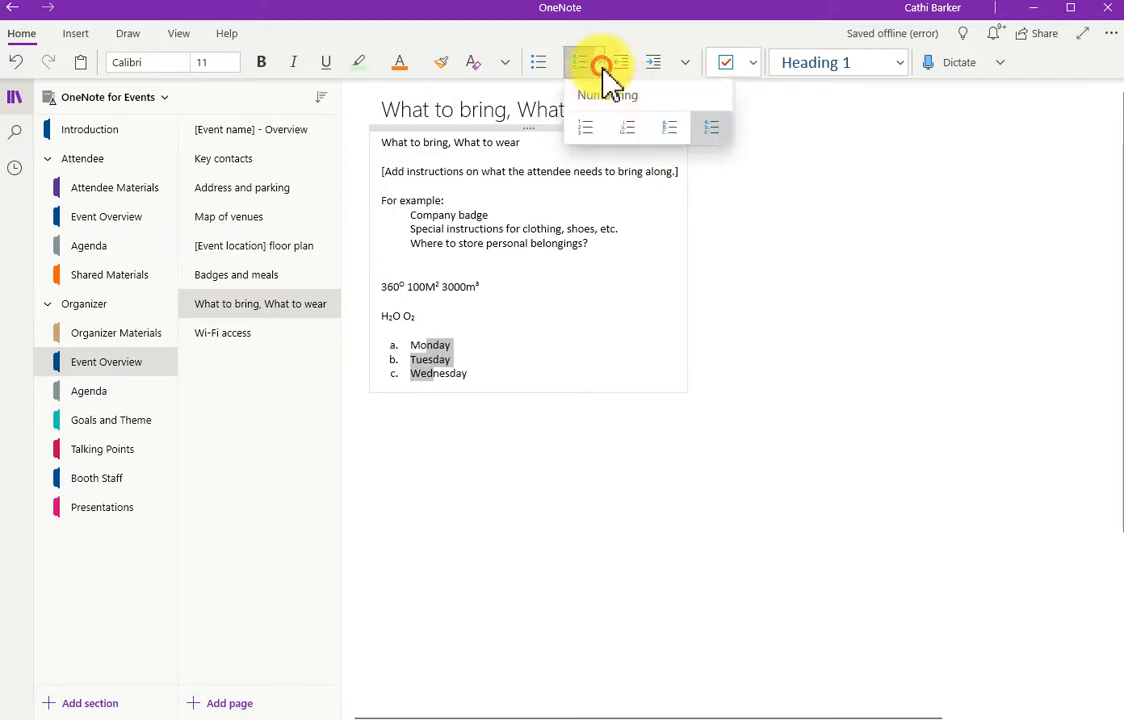
{"action": "left_click", "coordinate": [585, 130]}
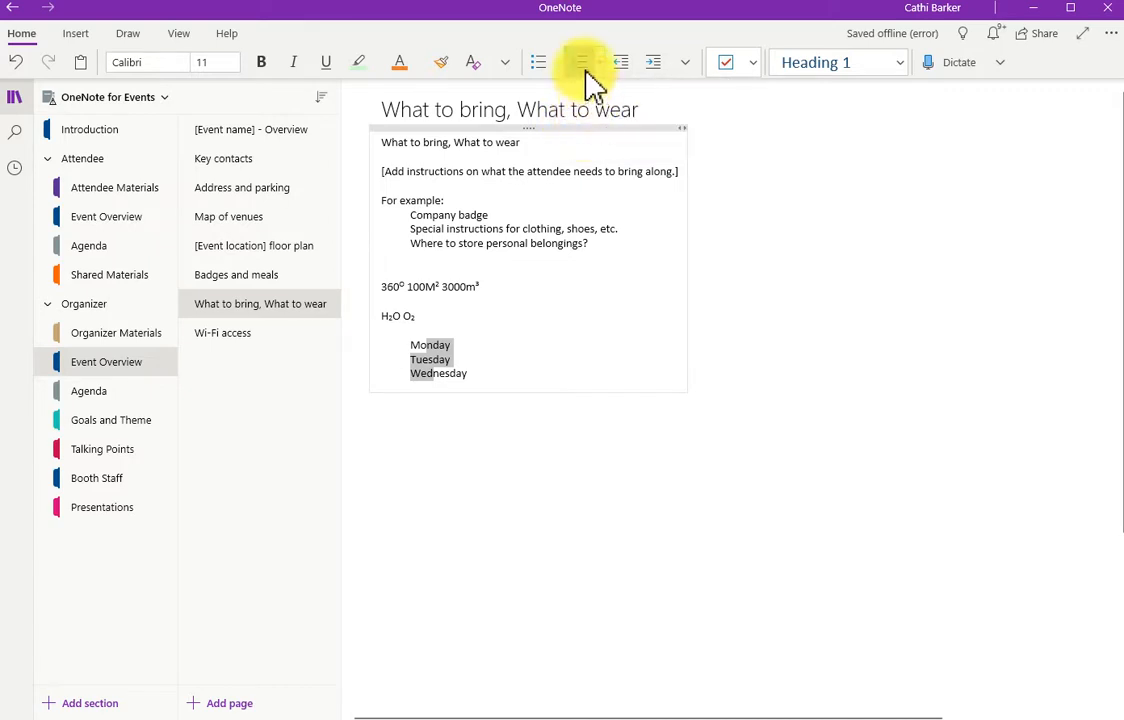
{"action": "left_click", "coordinate": [597, 64]}
{"action": "left_click", "coordinate": [584, 123]}
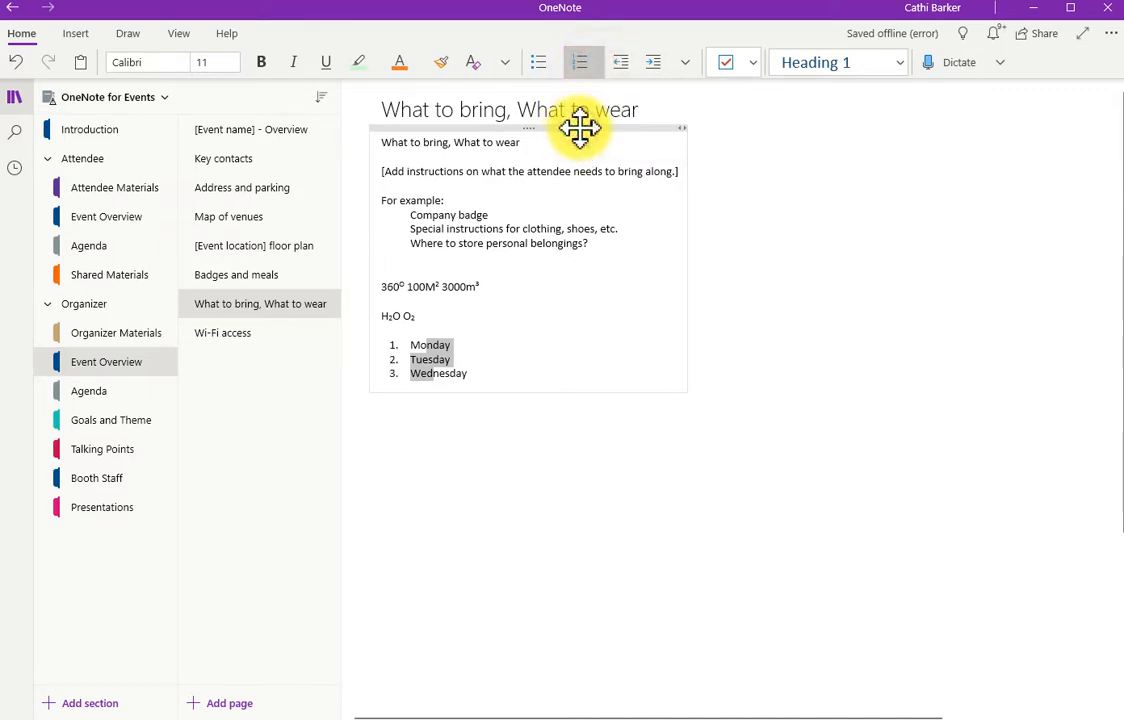
- Turn the three indented lines under "For example" into a bulleted list
{"action": "left_click", "coordinate": [530, 246]}
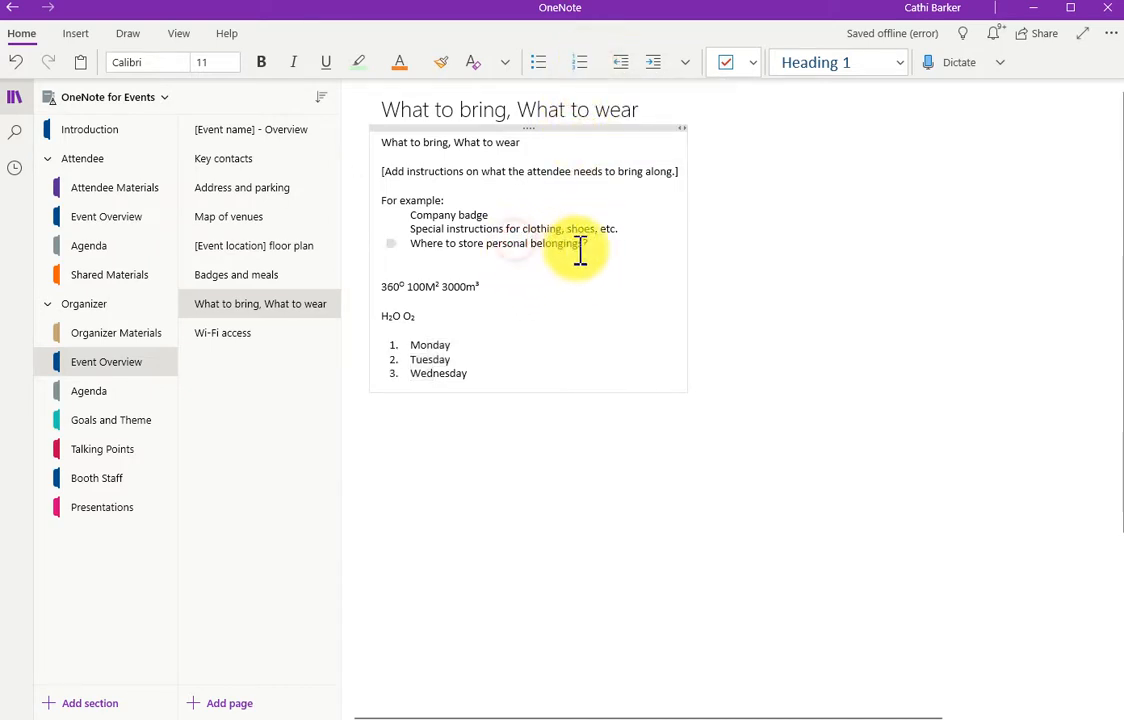
{"action": "left_click_drag", "start_coordinate": [452, 218], "coordinate": [455, 252]}
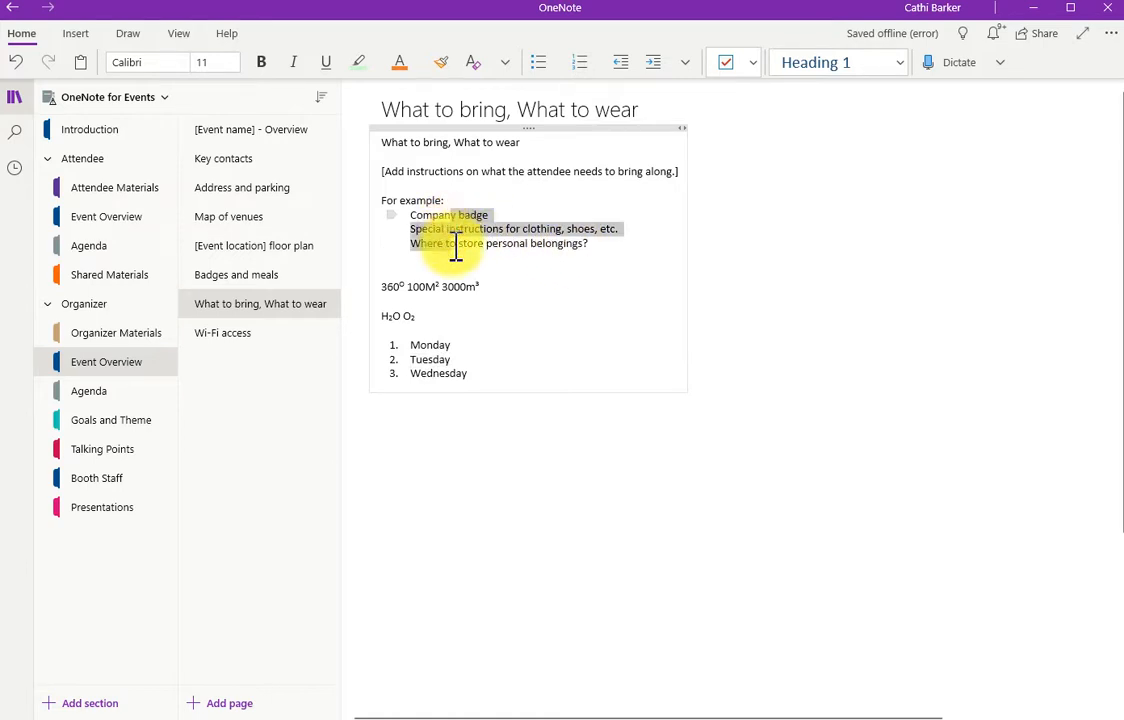
{"action": "left_click", "coordinate": [540, 66]}
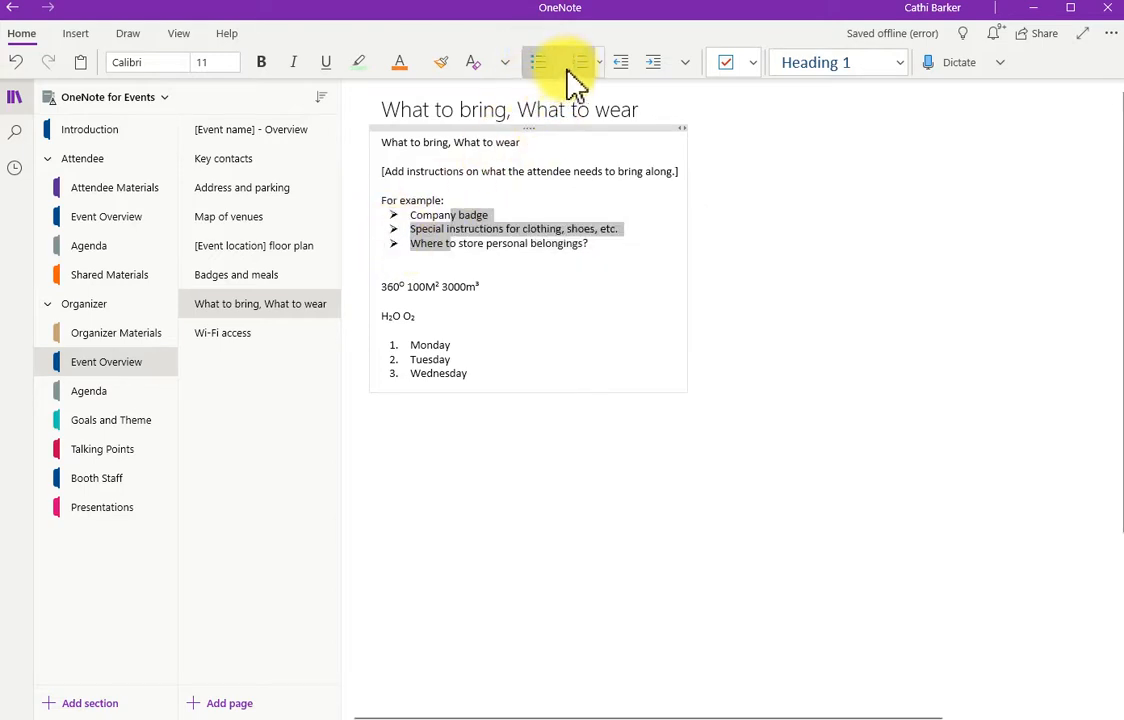
- Try solid round bullets and hollow circle bullets on the list under "For example"
{"action": "left_click", "coordinate": [556, 64]}
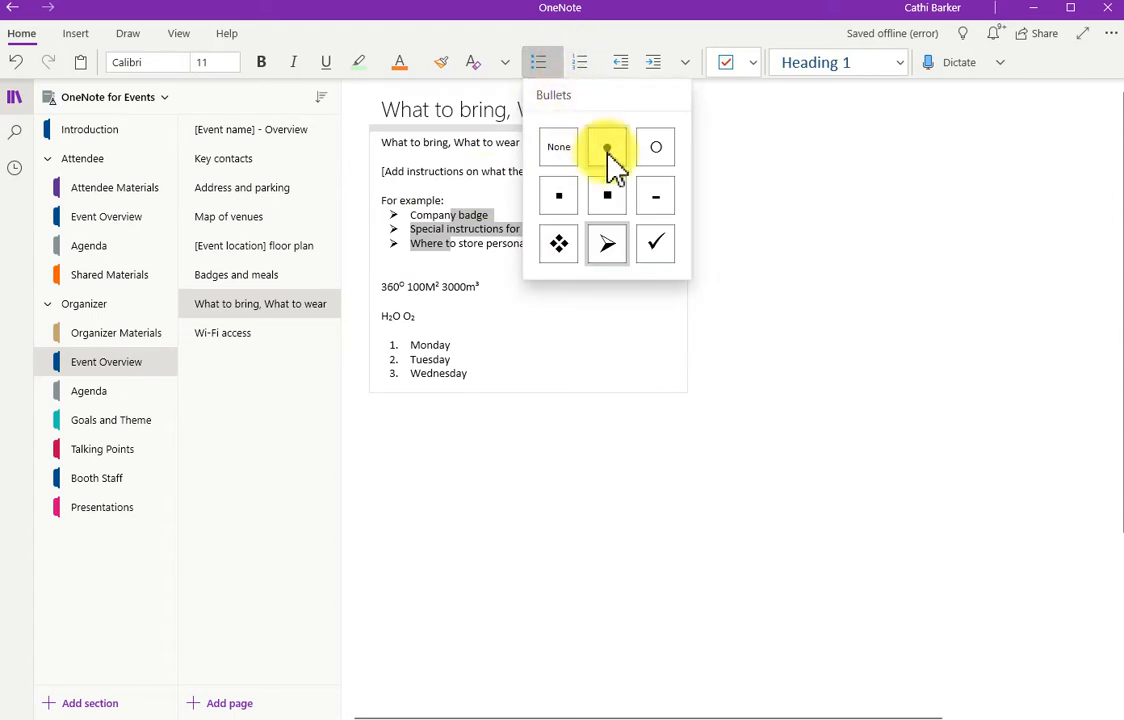
{"action": "left_click", "coordinate": [607, 148]}
{"action": "left_click", "coordinate": [556, 64]}
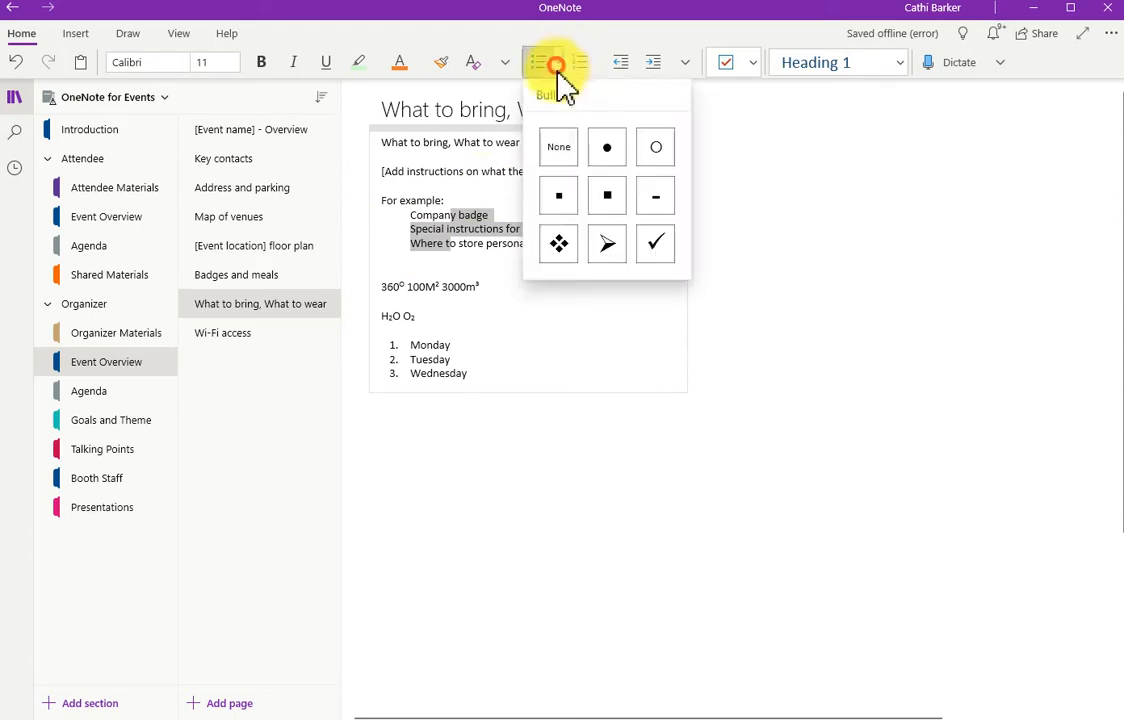
{"action": "left_click", "coordinate": [604, 149]}
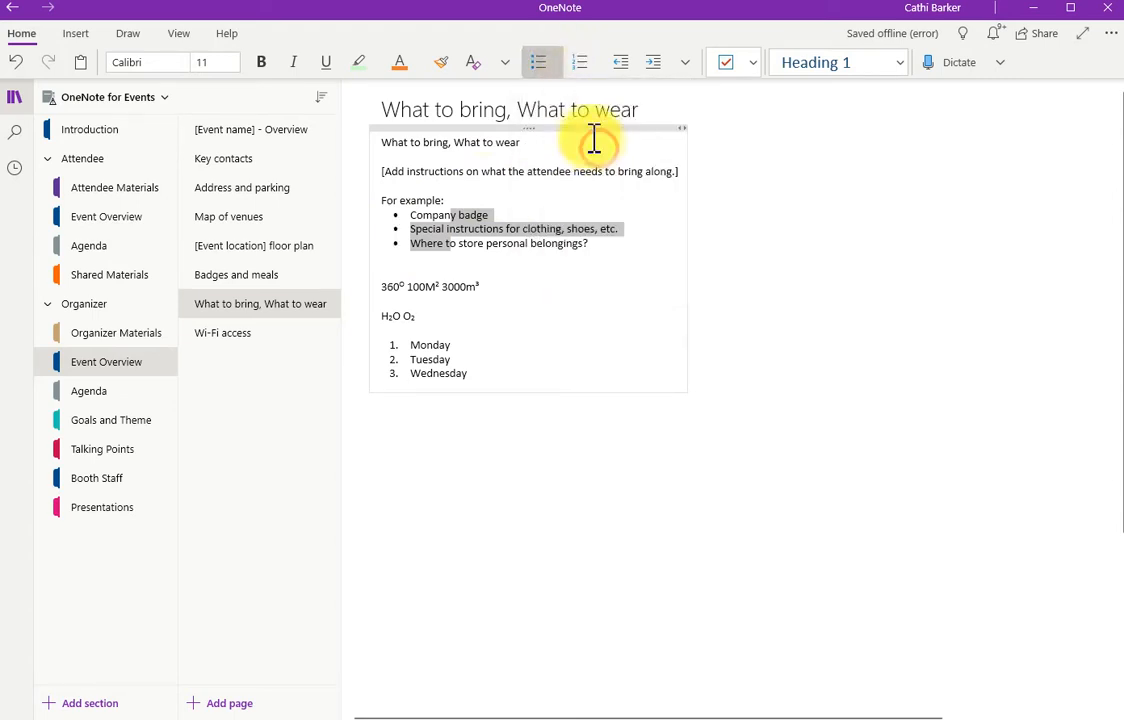
{"action": "left_click", "coordinate": [560, 66]}
{"action": "left_click", "coordinate": [650, 149]}
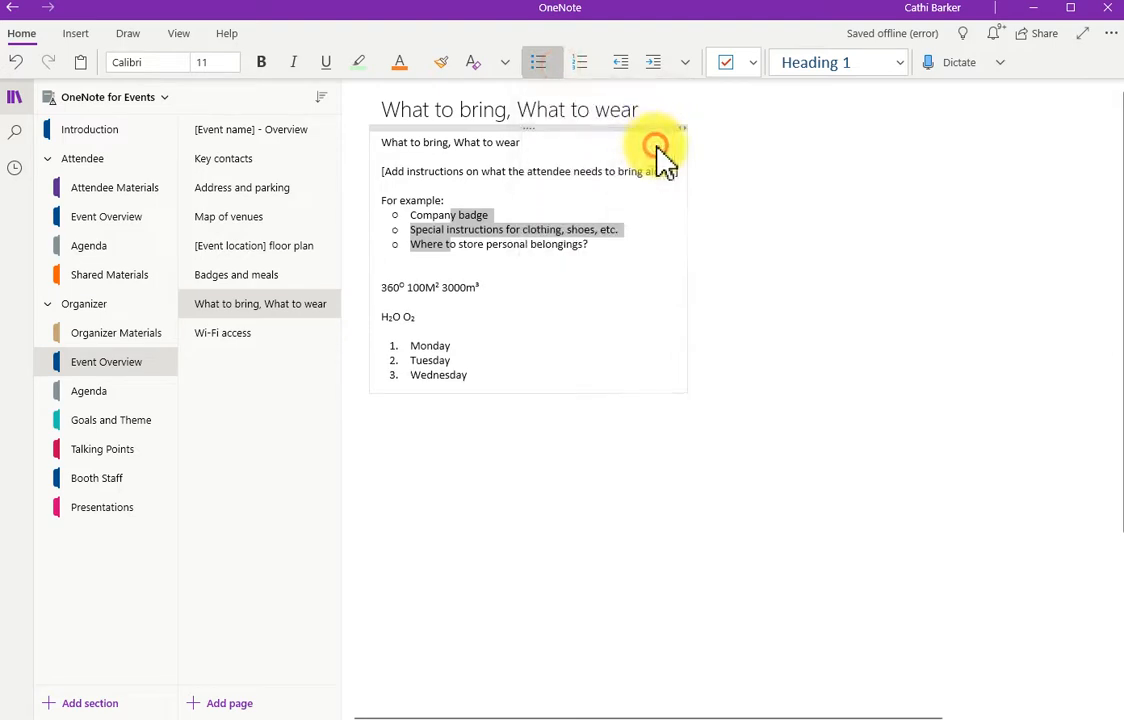
- Set check mark bullets for the three items under "For example"
{"action": "left_click", "coordinate": [558, 65]}
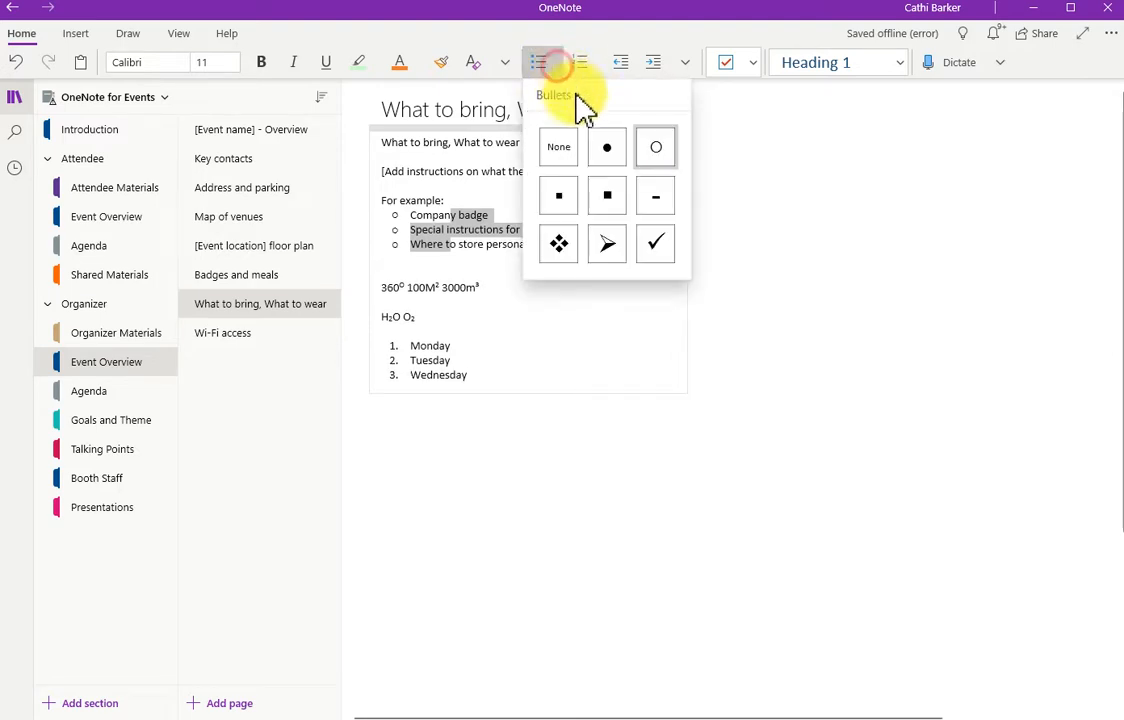
{"action": "left_click", "coordinate": [658, 249]}
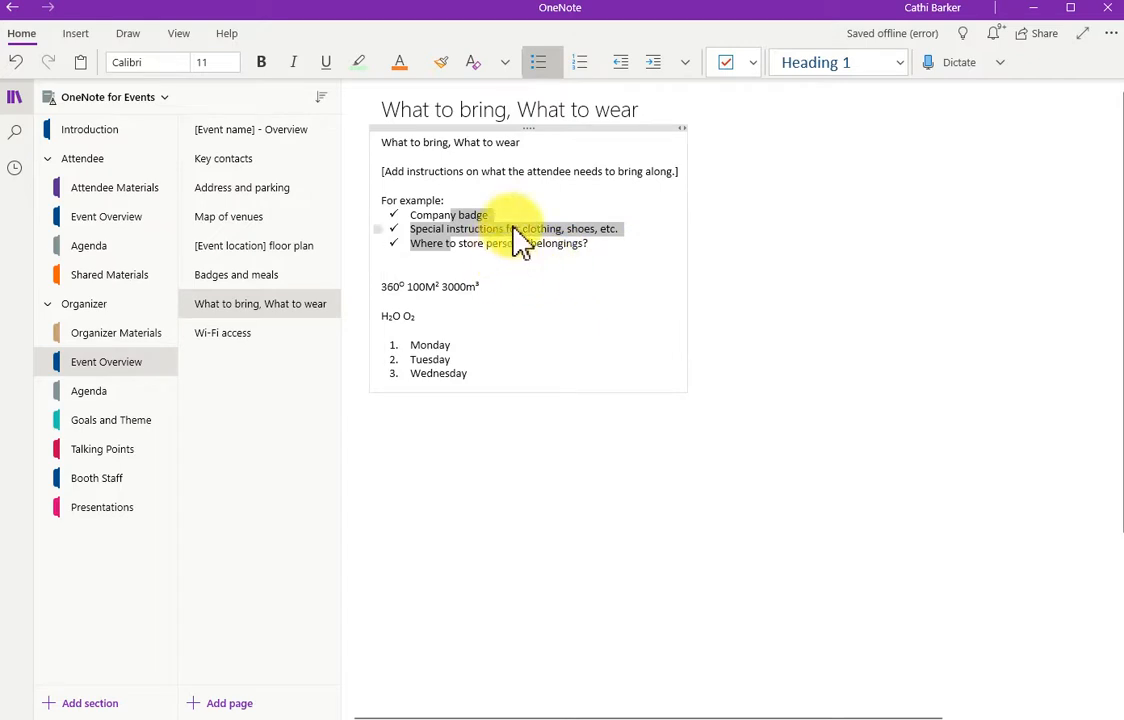
{"action": "left_click", "coordinate": [558, 64]}
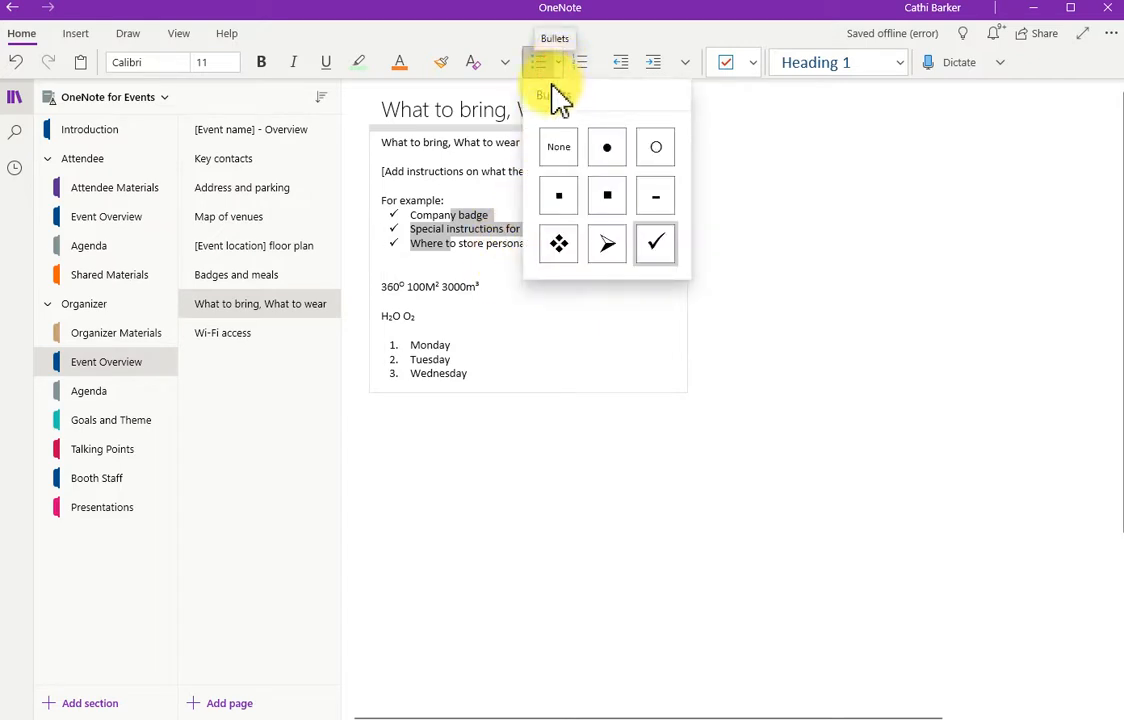
{"action": "left_click", "coordinate": [478, 243]}
- Increase the indent of the "Special instructions for clothing, shoes, etc." item by five levels
{"action": "left_click", "coordinate": [502, 232]}
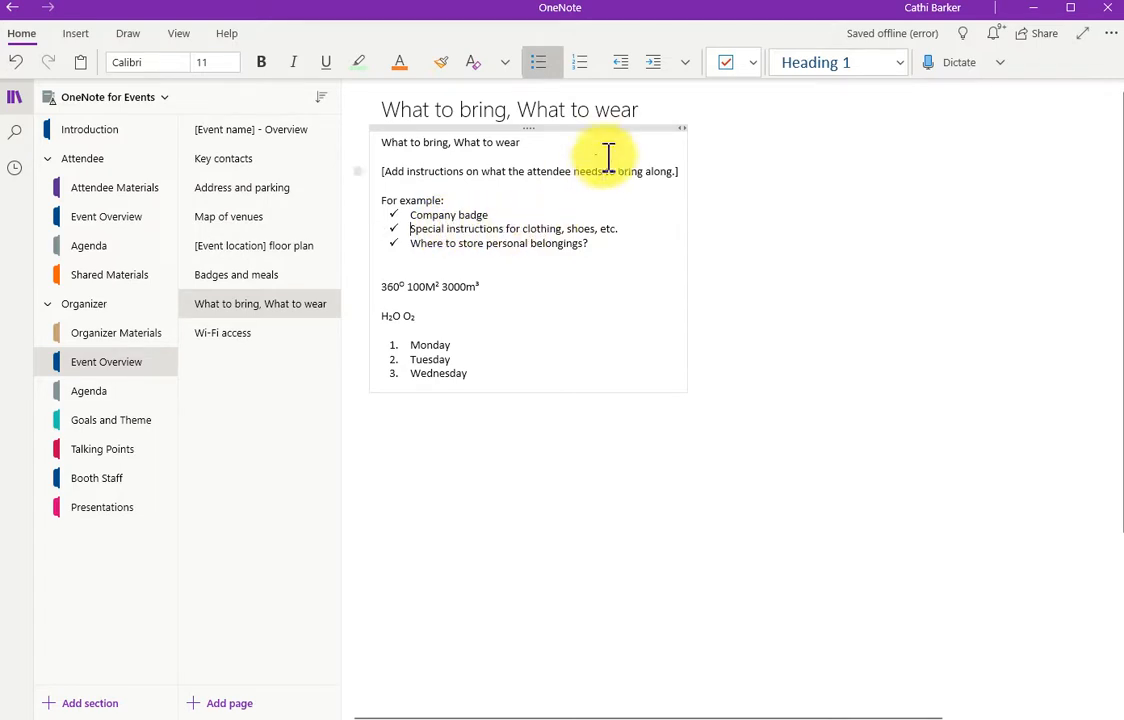
{"action": "left_click", "coordinate": [650, 62]}
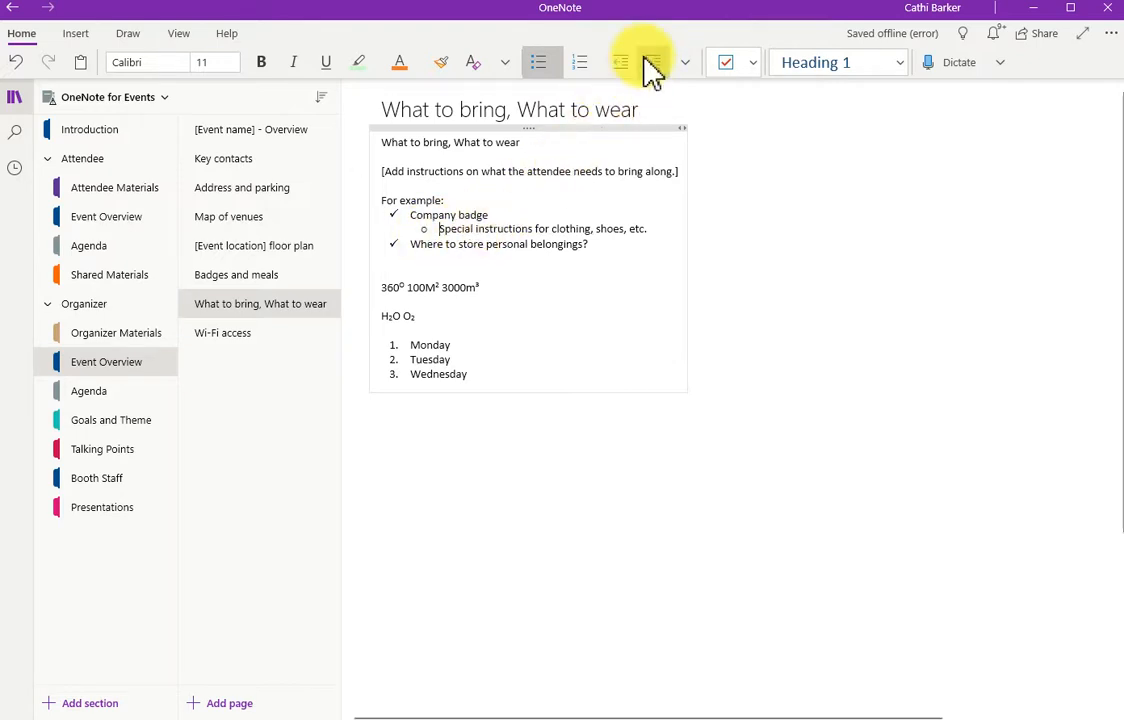
{"action": "left_click", "coordinate": [651, 63]}
{"action": "left_click", "coordinate": [651, 63]}
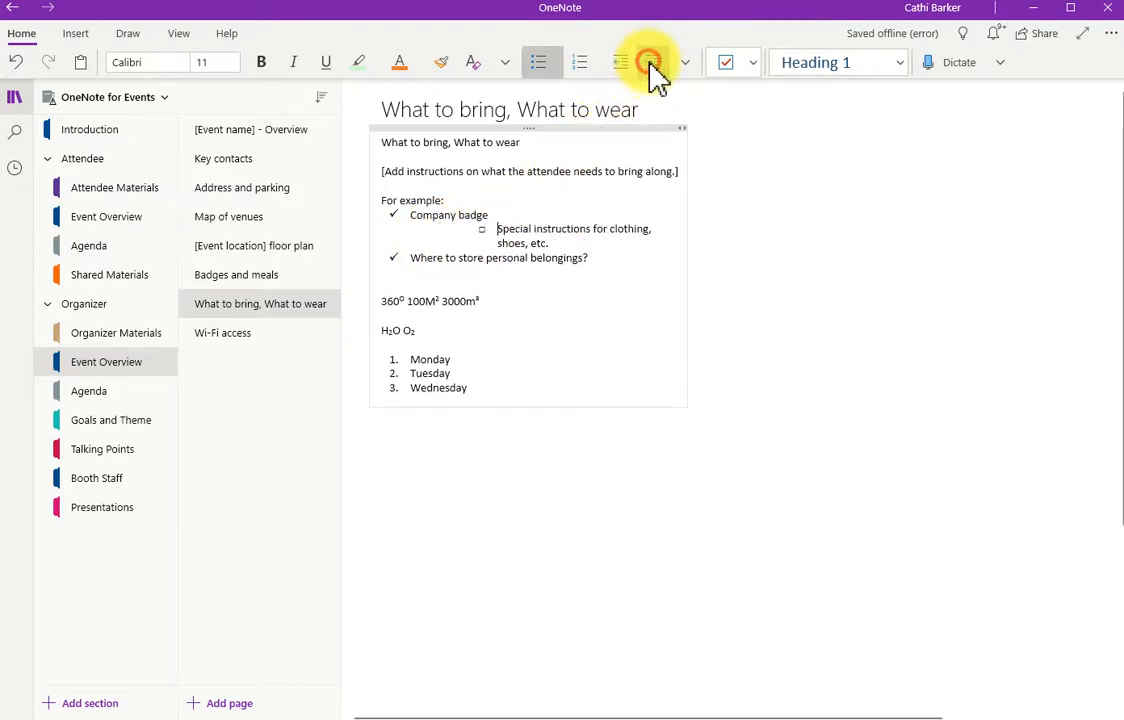
{"action": "left_click", "coordinate": [651, 63]}
{"action": "left_click", "coordinate": [651, 63]}
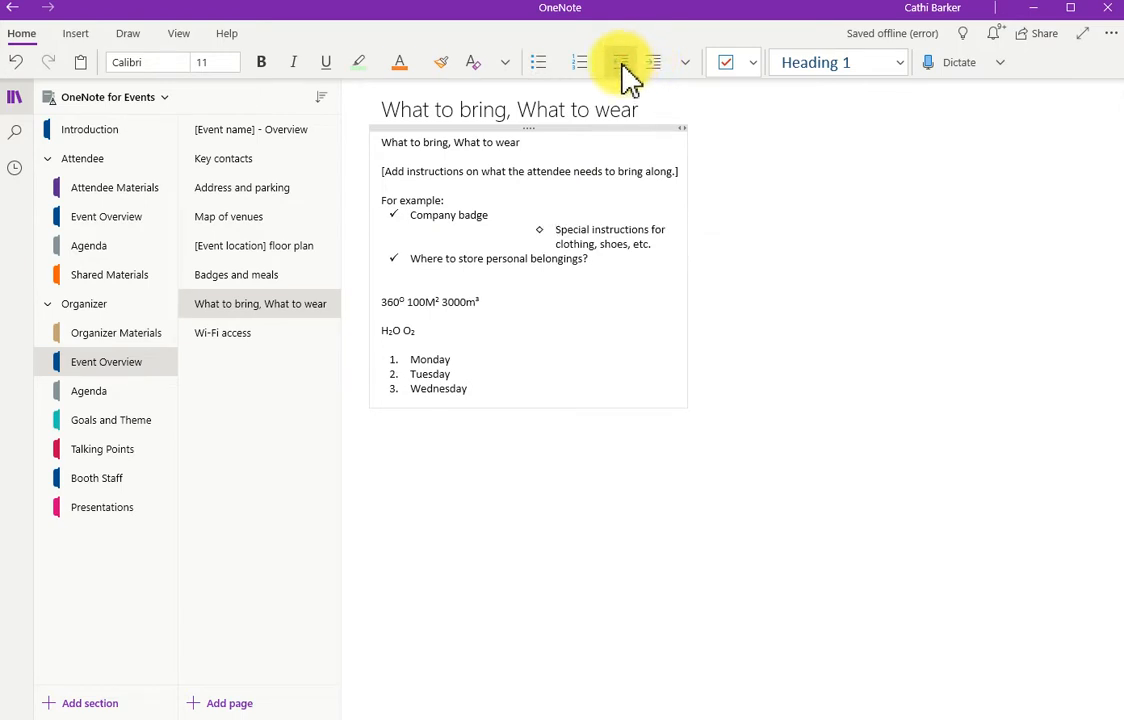
- Decrease the indent of the "Special instructions" item until it lines up with the other check mark items
{"action": "left_click", "coordinate": [621, 63]}
{"action": "left_click", "coordinate": [621, 63]}
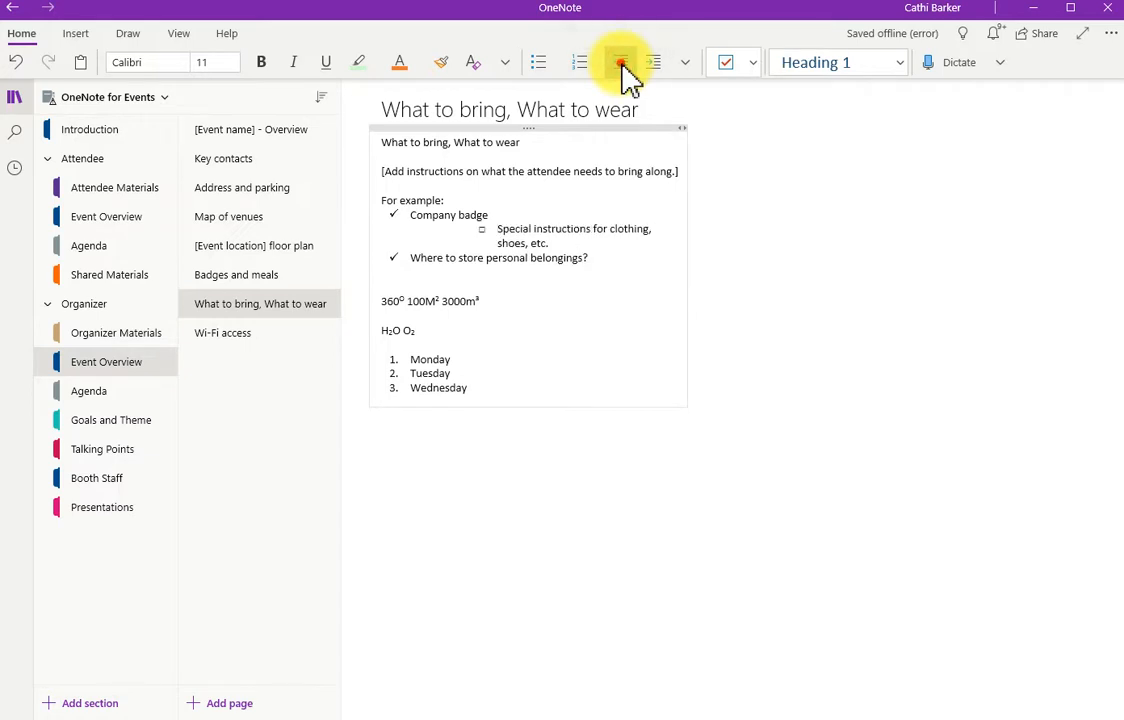
{"action": "left_click", "coordinate": [621, 63]}
{"action": "left_click", "coordinate": [621, 63]}
{"action": "left_click", "coordinate": [621, 63]}
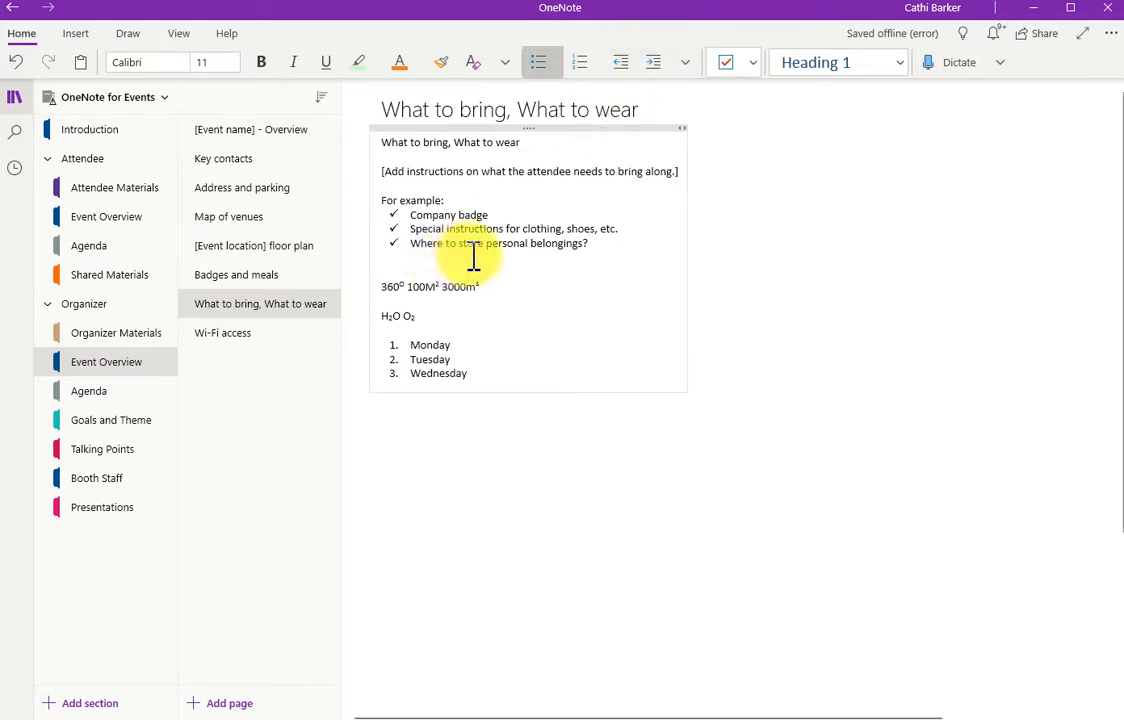
- Indent the "Special instructions" item one level beneath "Company badge"
{"action": "key", "text": "Tab"}
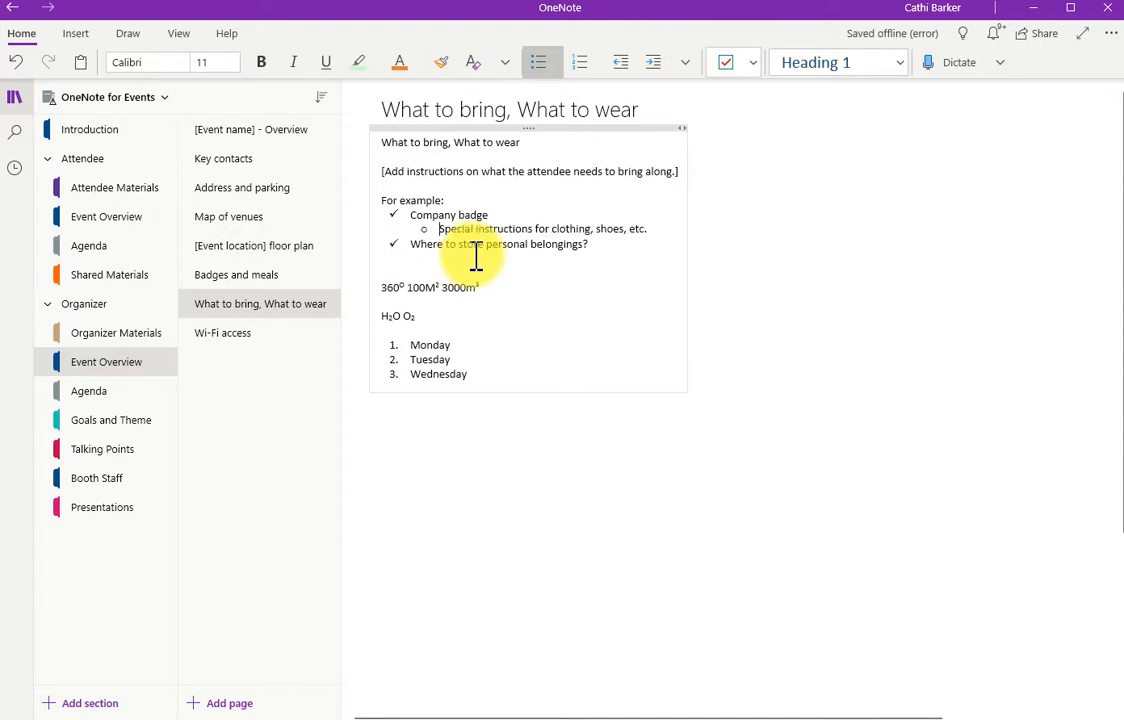
- Indent the "Special instructions for clothing, shoes, etc." item deeper and bring it back to the level of the other check mark items
{"action": "key", "text": "Tab"}
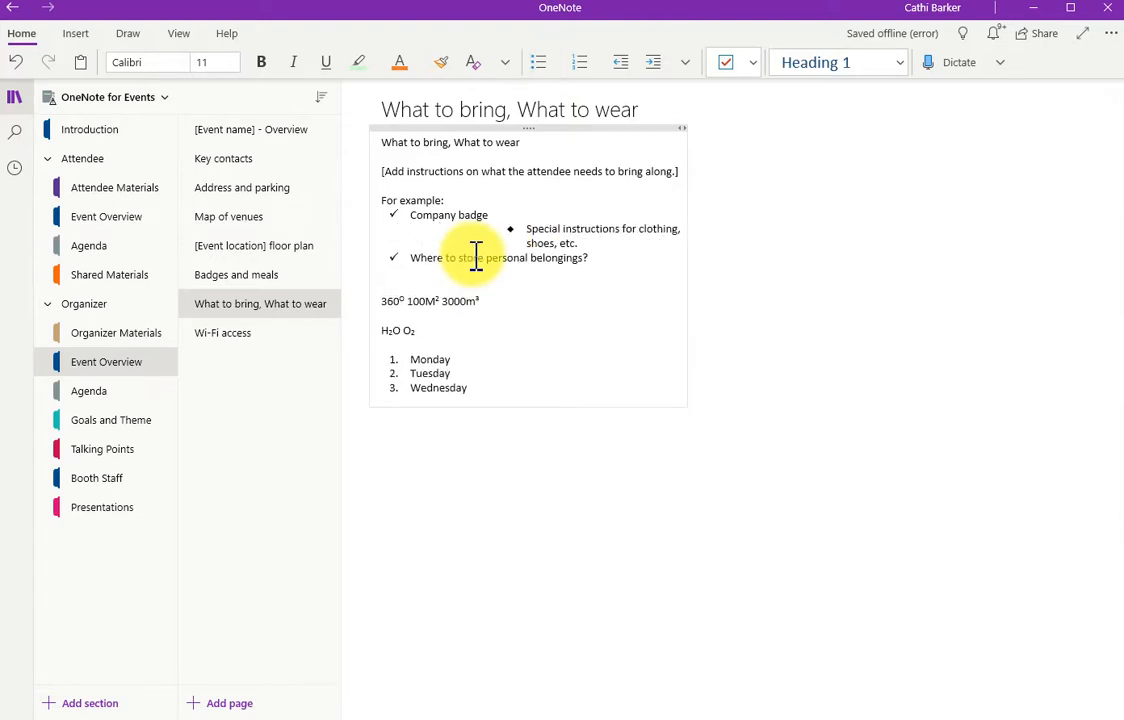
{"action": "key", "text": "shift+Tab"}
{"action": "key", "text": "shift+Tab"}
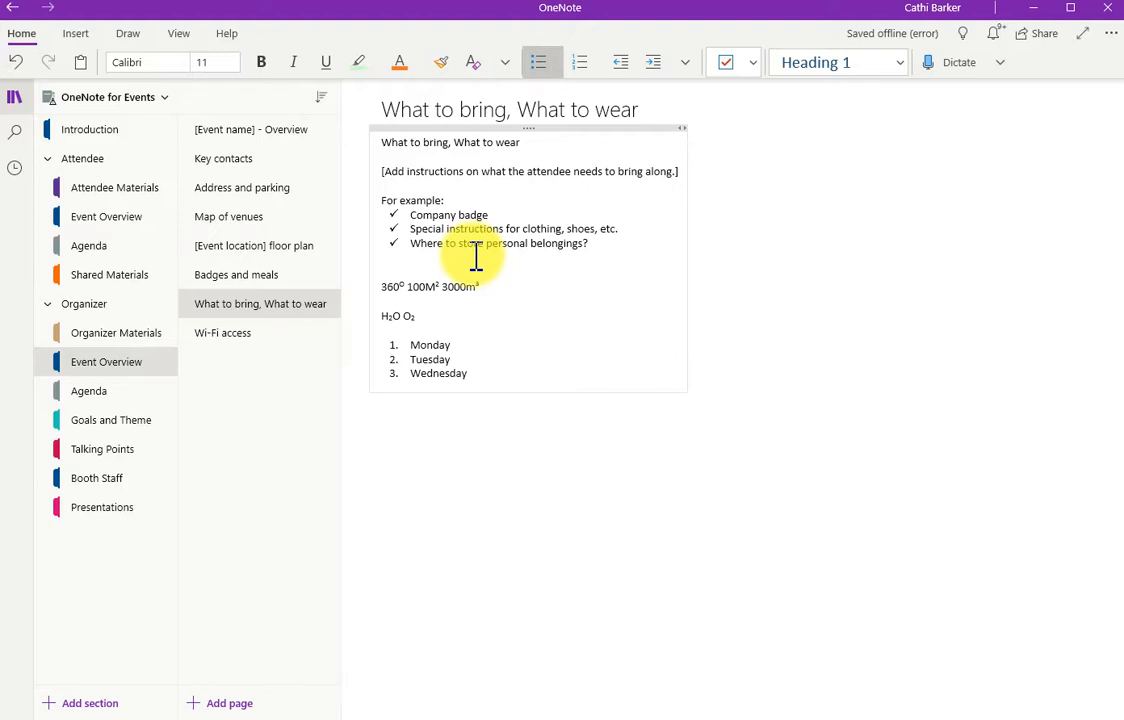
- Move the "Special instructions" item above "Company badge" and back down to the end of the check mark list
{"action": "key", "text": "alt+shift+Up"}
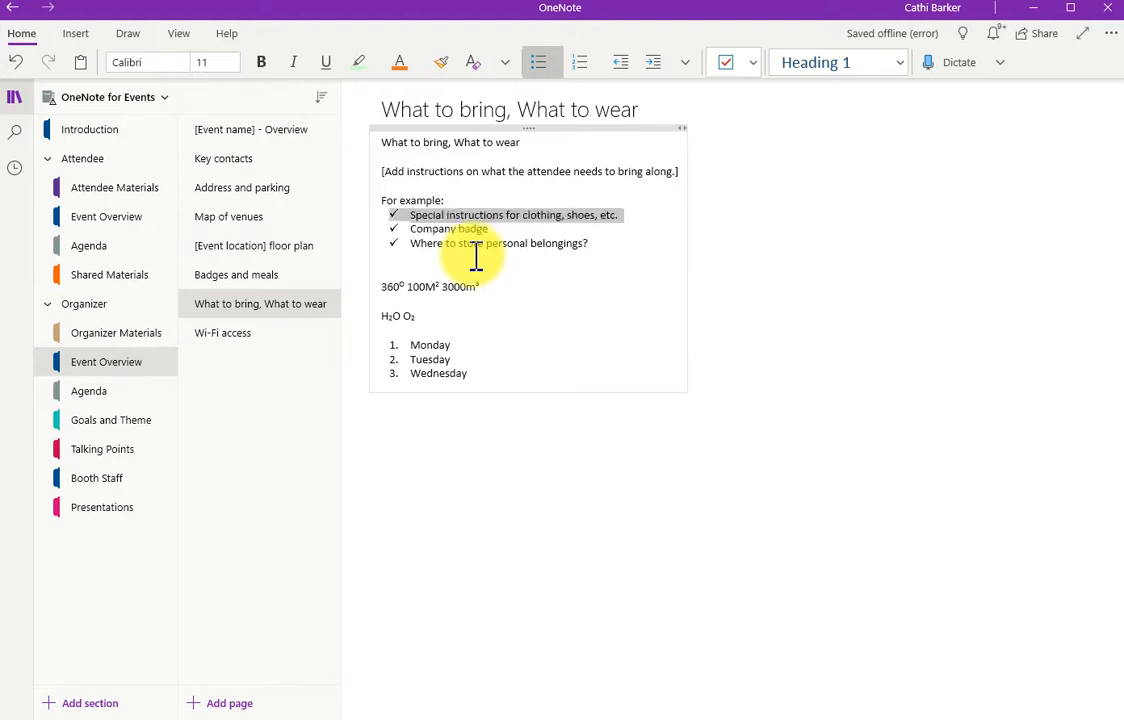
{"action": "key", "text": "alt+shift+Down"}
{"action": "key", "text": "alt+shift+Down"}
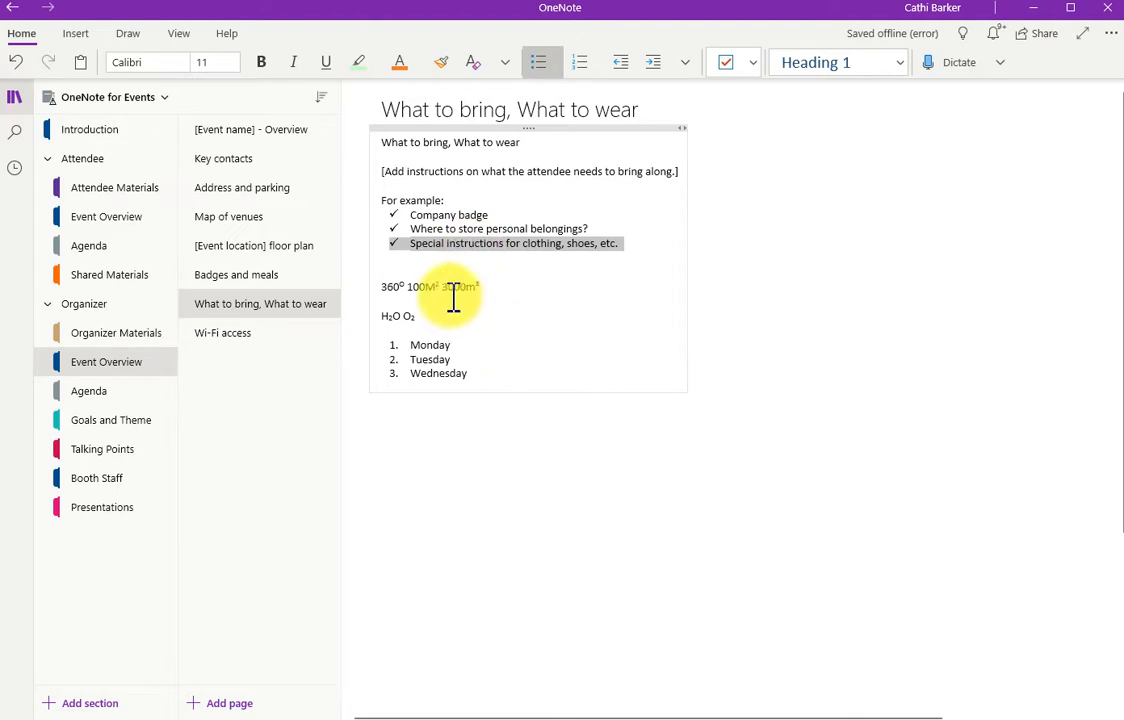
- Add a line reading "Heading" above the 360⁰ line and another above the H₂O line, with extra blank lines between the two blocks
{"action": "left_click", "coordinate": [579, 278]}
{"action": "type", "text": "Heading"}
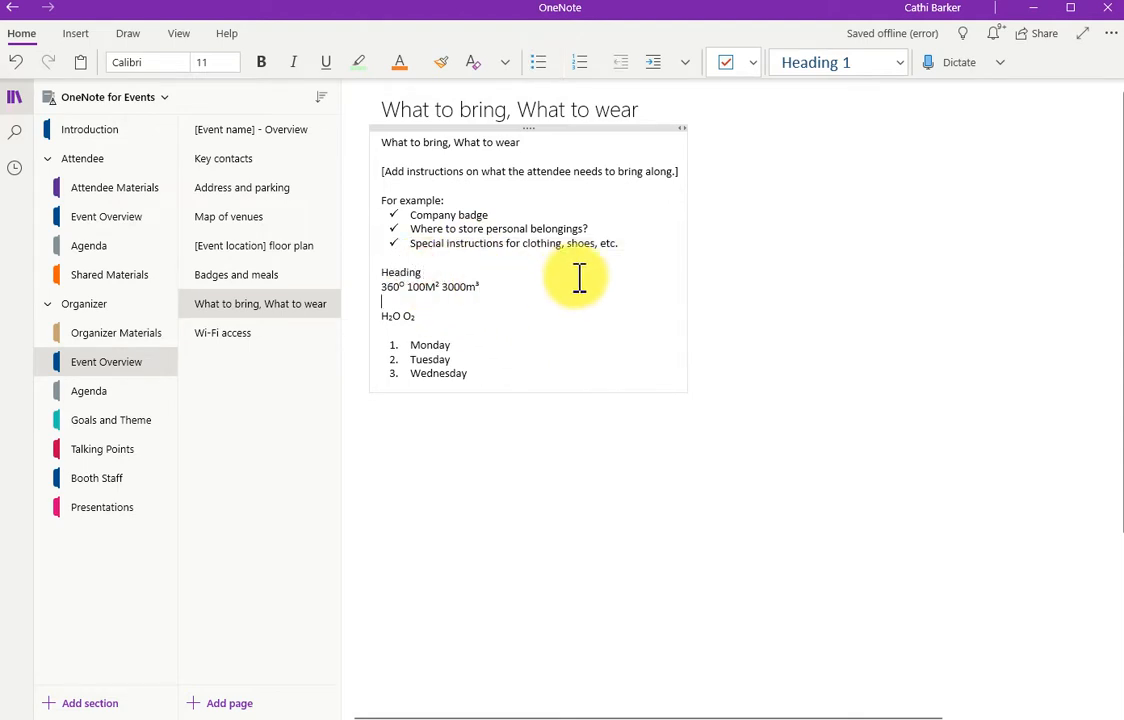
{"action": "key", "text": "Down"}
{"action": "key", "text": "Return"}
{"action": "key", "text": "Return"}
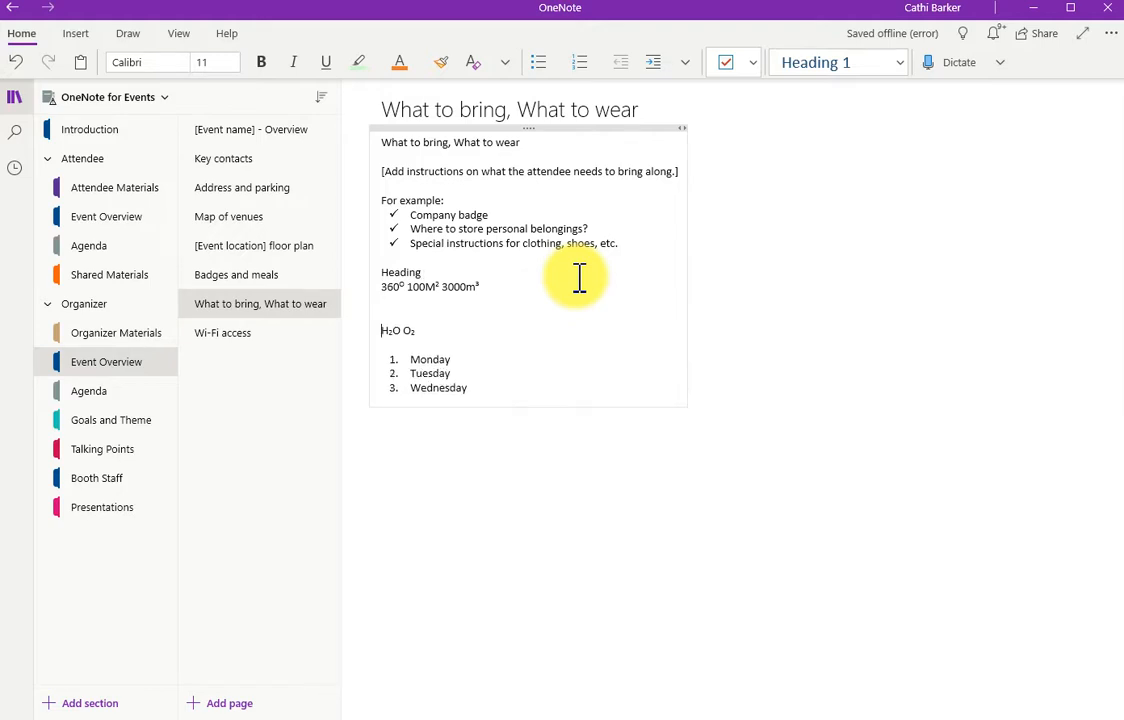
{"action": "type", "text": "Heading"}
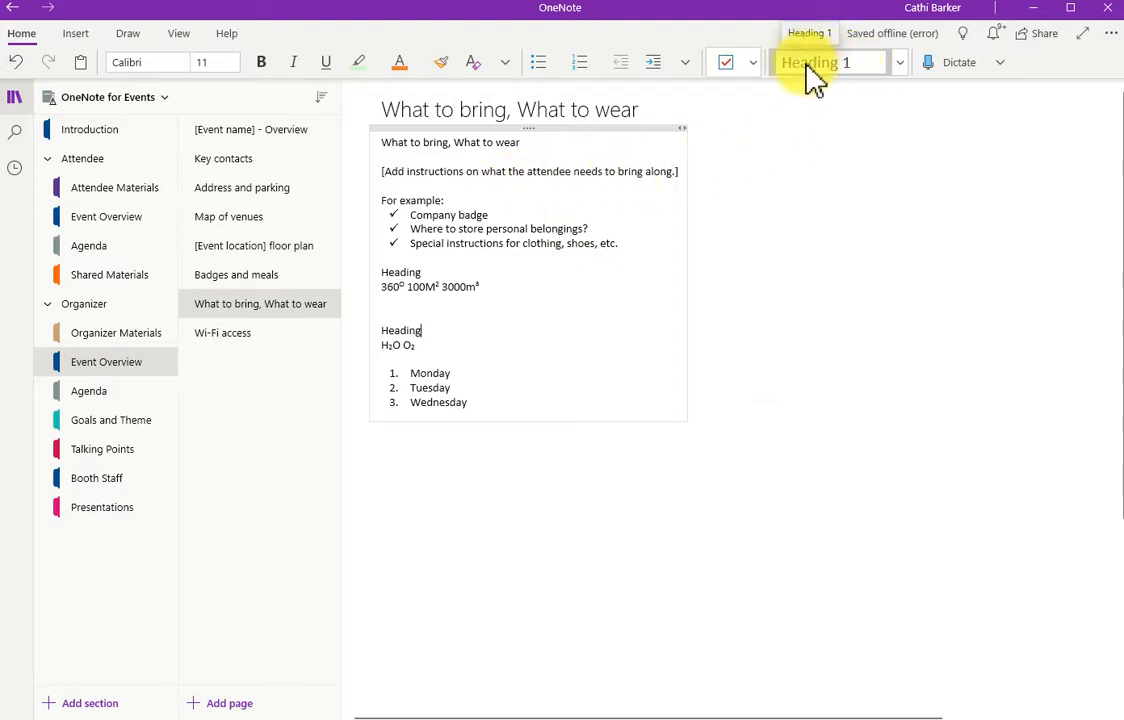
- Apply the Heading 1 style to the "What to bring, What to wear" line in the note and both "Heading" lines
{"action": "left_click", "coordinate": [437, 142]}
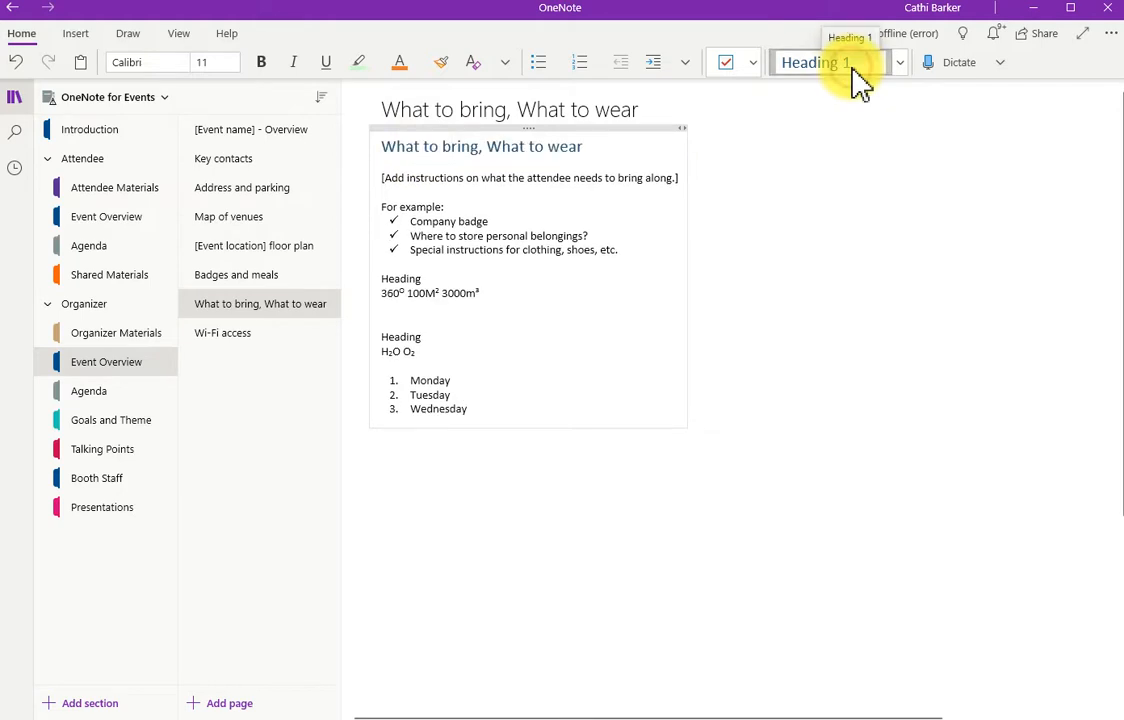
{"action": "left_click", "coordinate": [851, 80]}
{"action": "left_click", "coordinate": [410, 279]}
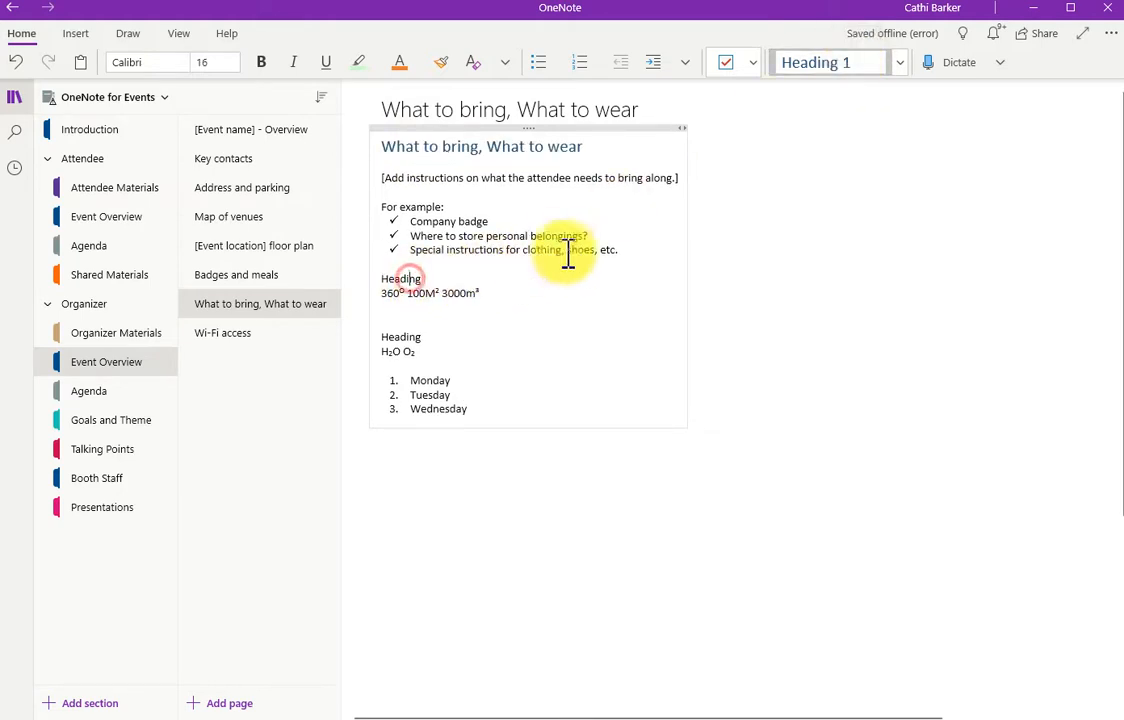
{"action": "left_click", "coordinate": [853, 80]}
{"action": "left_click", "coordinate": [412, 343]}
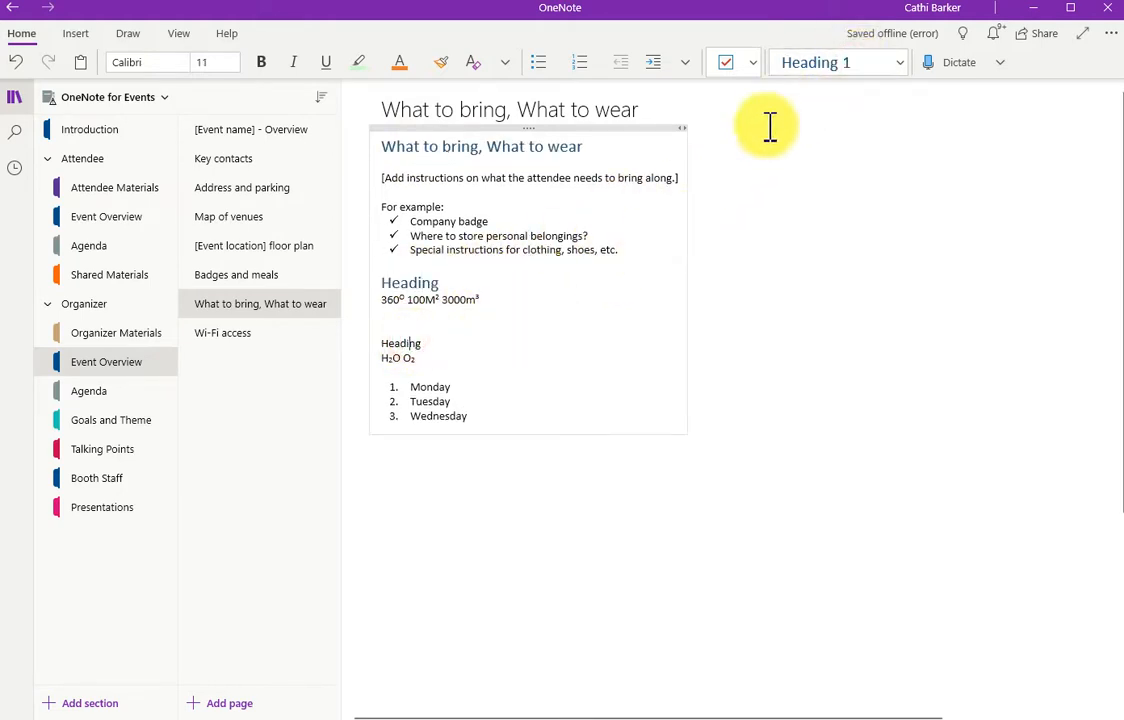
{"action": "left_click", "coordinate": [824, 70]}
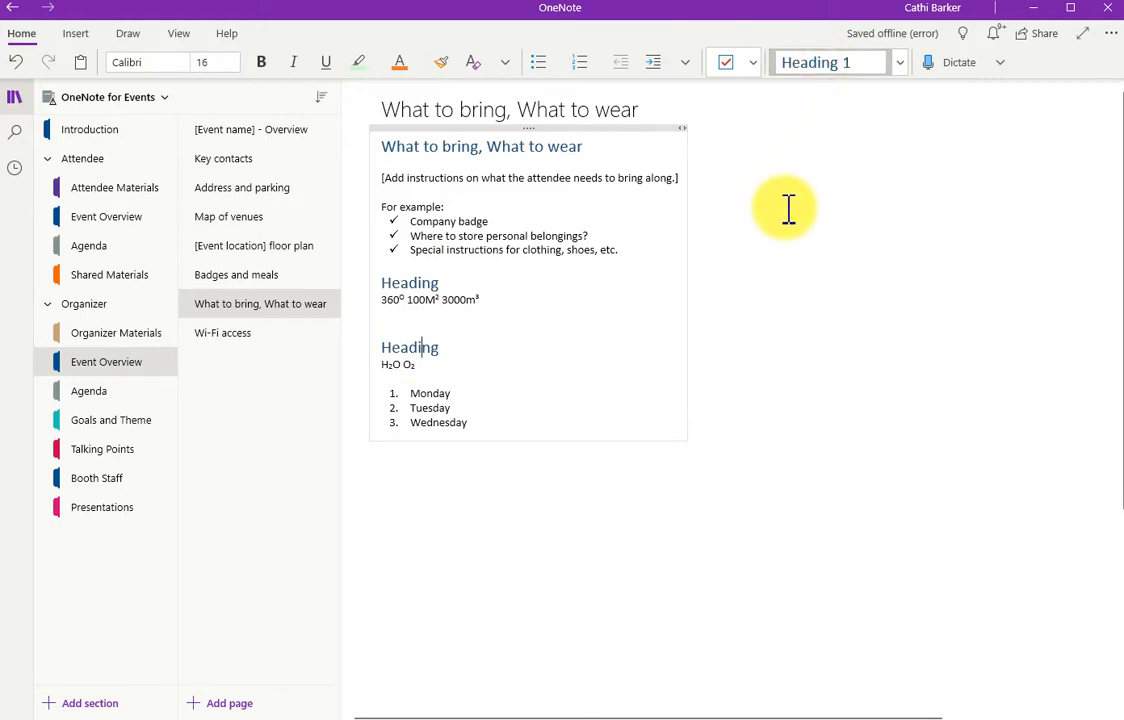
- Try the Heading 2, Heading 3 and Heading 4 styles on the "Heading" line above H₂O, and restore Heading 1
{"action": "left_click", "coordinate": [901, 64]}
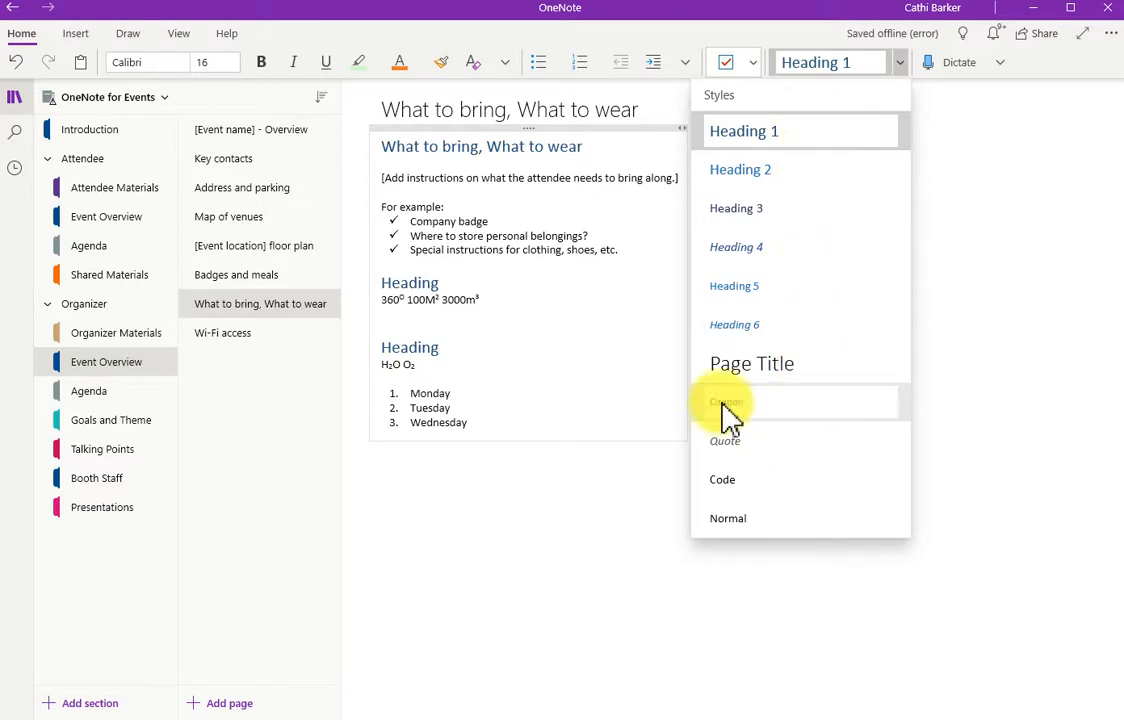
{"action": "left_click", "coordinate": [459, 295]}
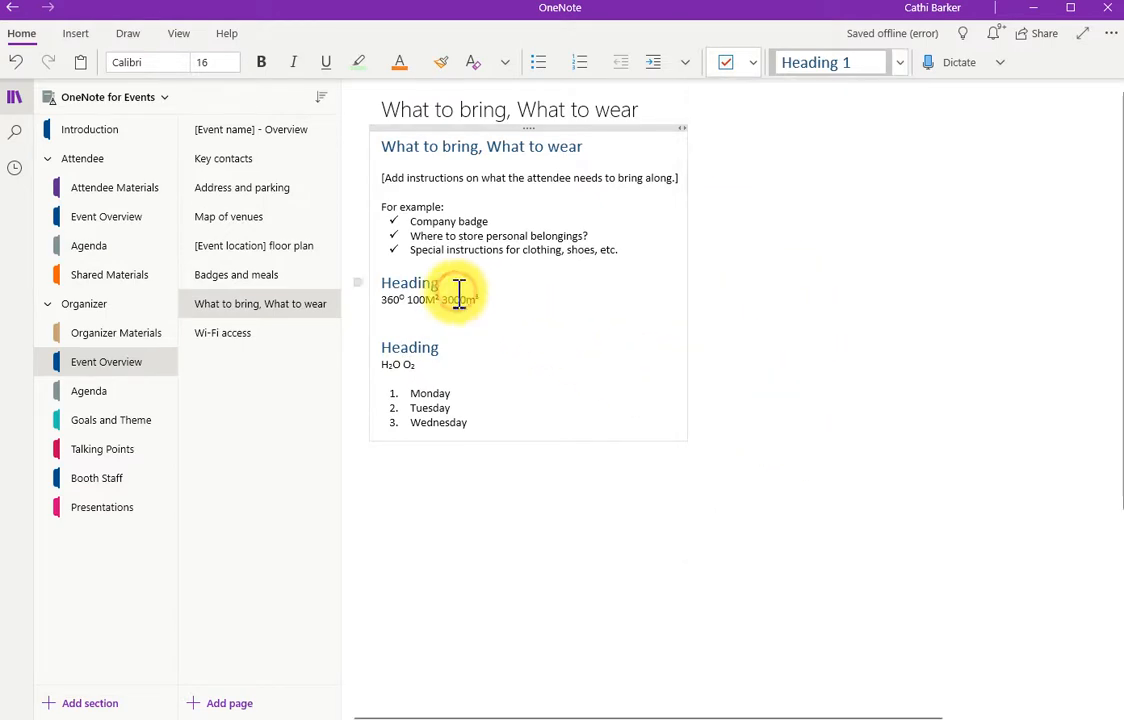
{"action": "left_click", "coordinate": [424, 347]}
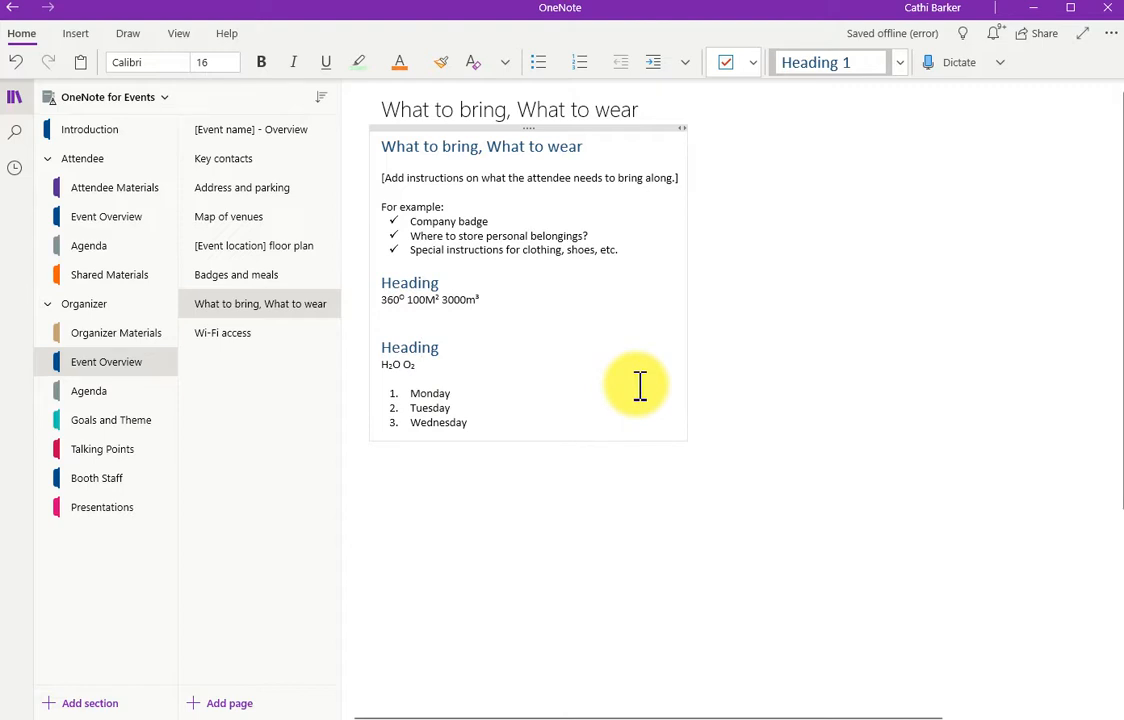
{"action": "key", "text": "ctrl+alt+2"}
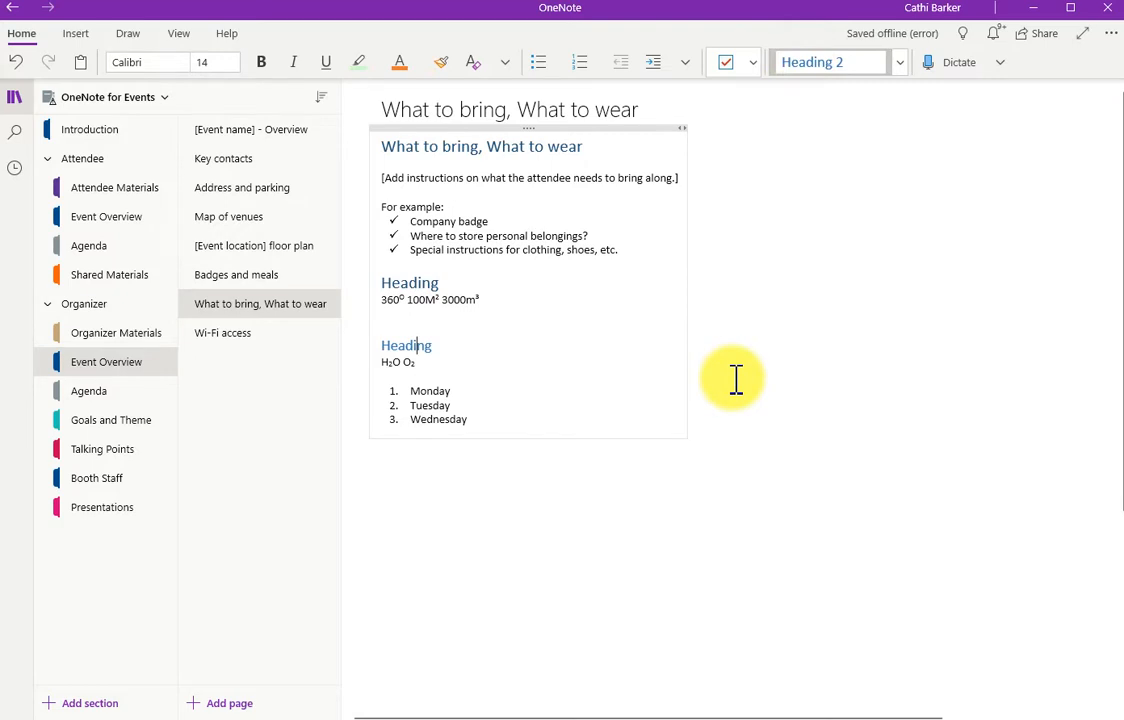
{"action": "key", "text": "ctrl+alt+3"}
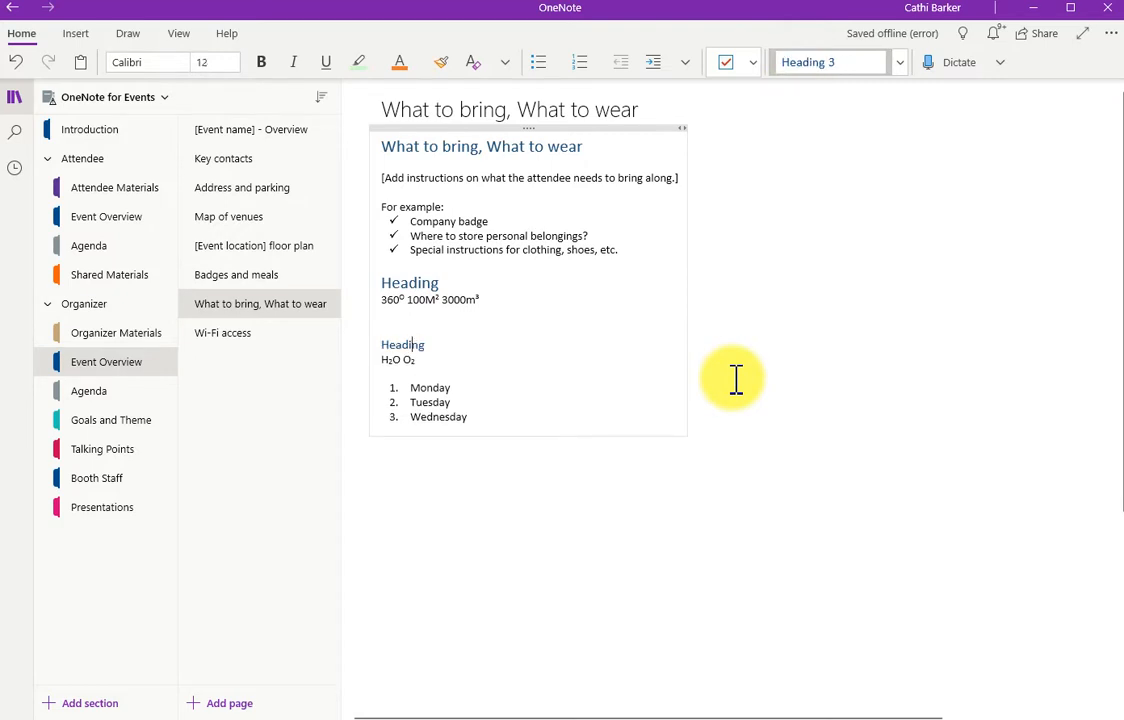
{"action": "key", "text": "ctrl+alt+4"}
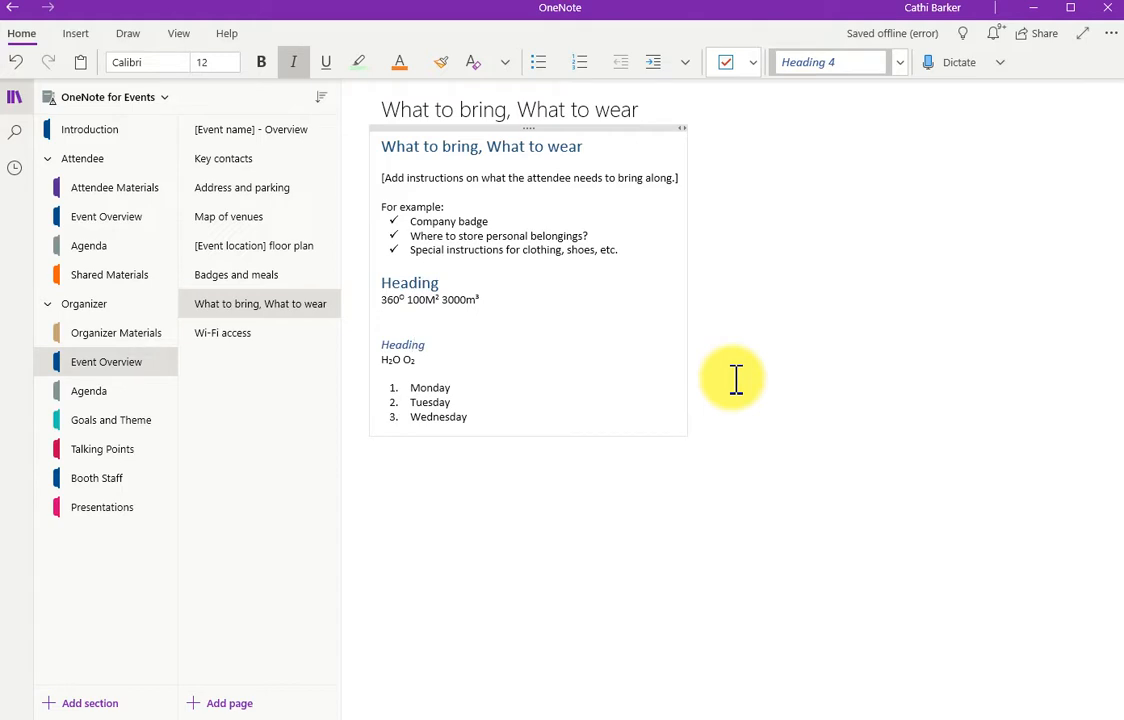
{"action": "key", "text": "ctrl+alt+1"}
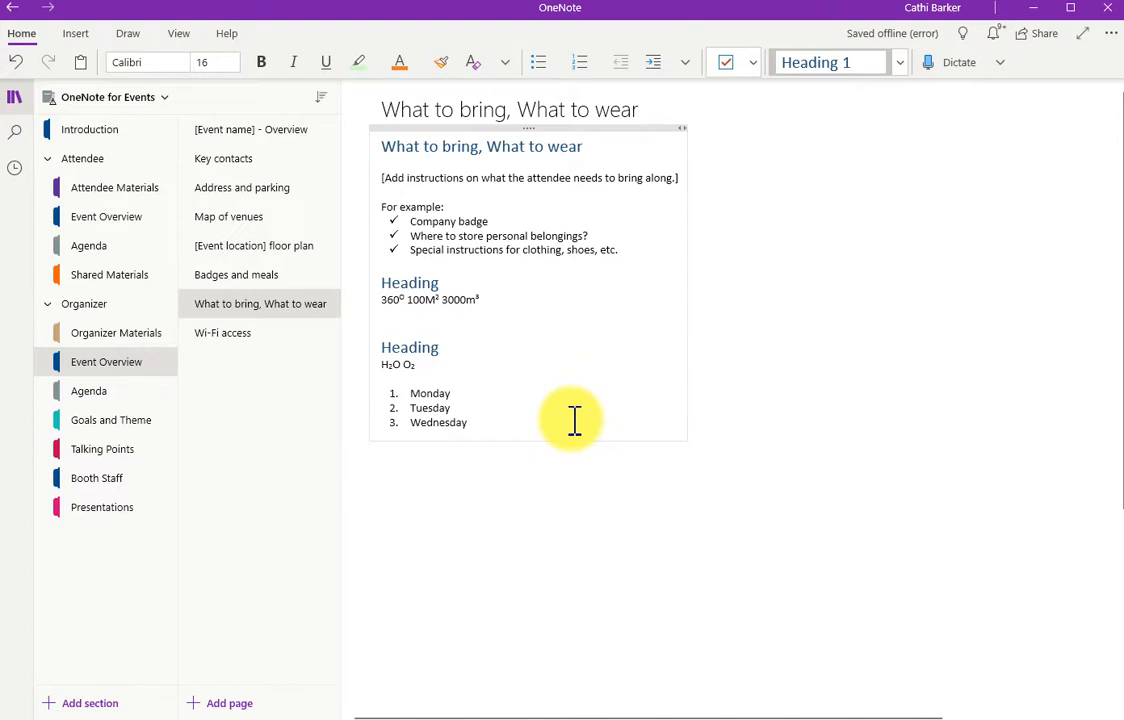
- Cut the block from the "Heading" line above H₂O through the numbered item "Wednesday"
{"action": "left_click_drag", "start_coordinate": [517, 427], "coordinate": [346, 349]}
{"action": "key", "text": "ctrl+c"}
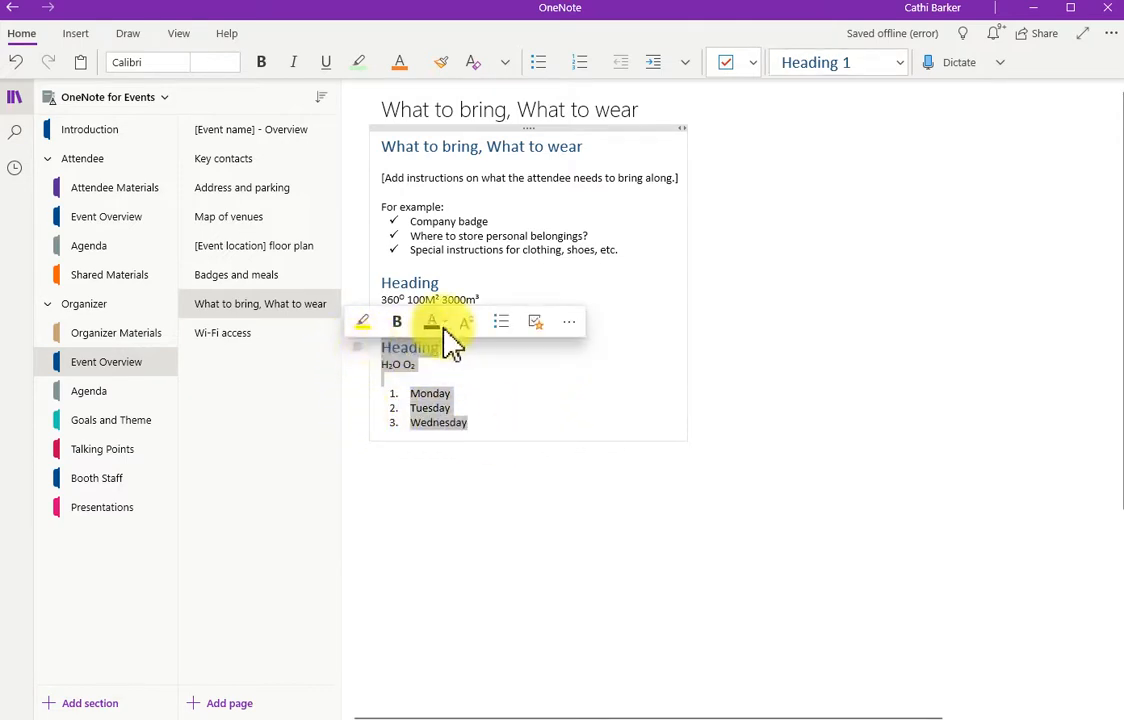
{"action": "left_click", "coordinate": [80, 63]}
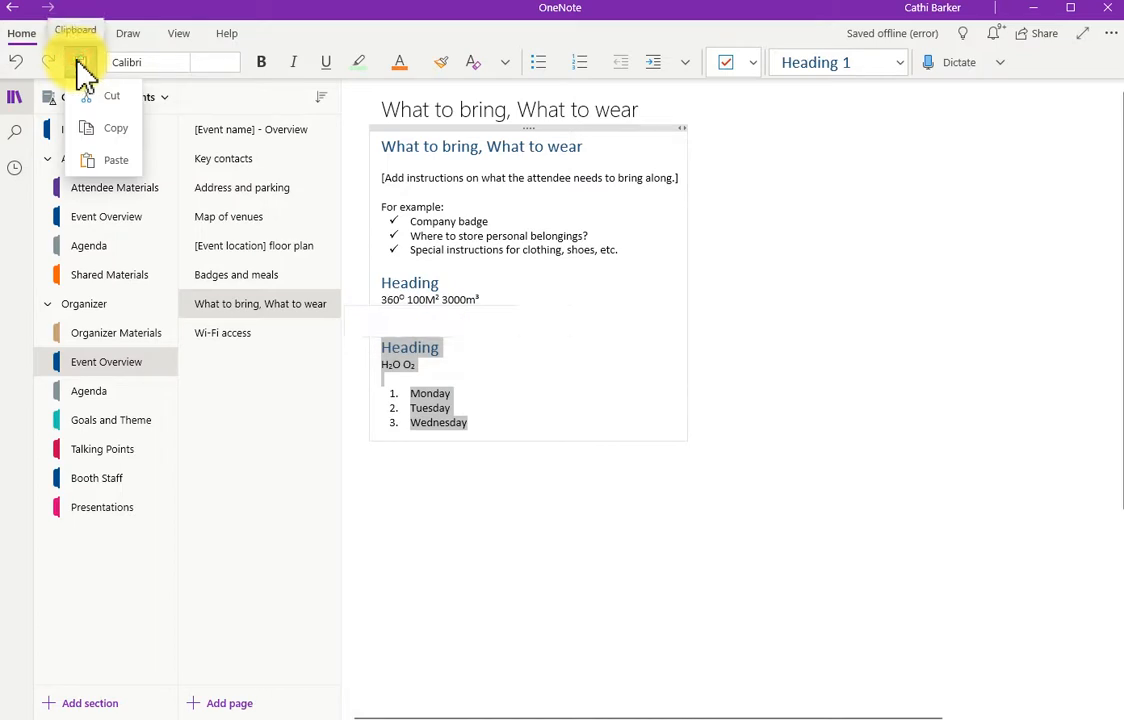
{"action": "left_click", "coordinate": [112, 118]}
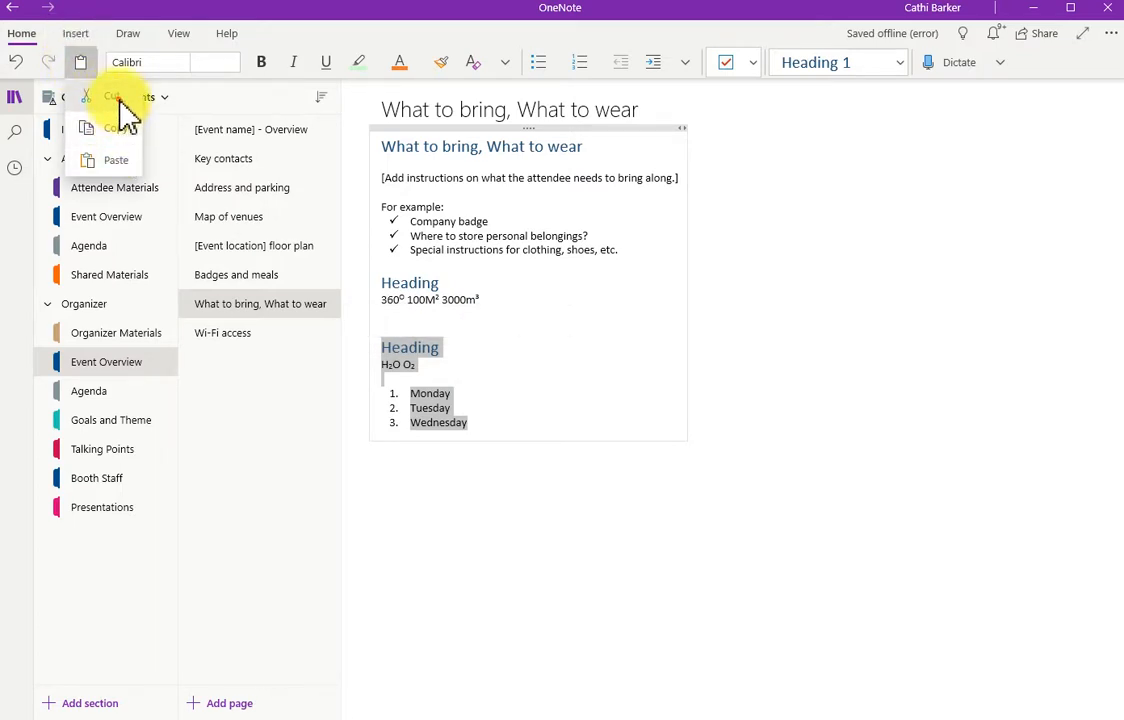
{"action": "left_click", "coordinate": [111, 98]}
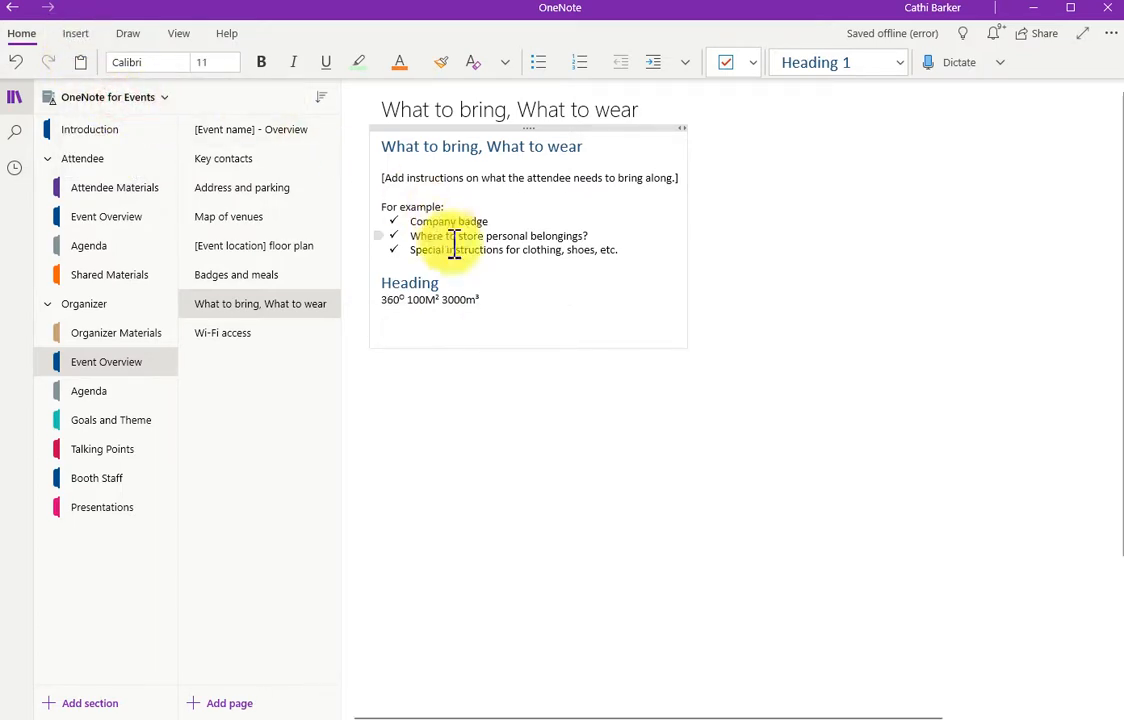
- Add two blank lines above "For example:" and paste the cut H₂O and weekday block there
{"action": "left_click", "coordinate": [384, 190]}
{"action": "key", "text": "Return"}
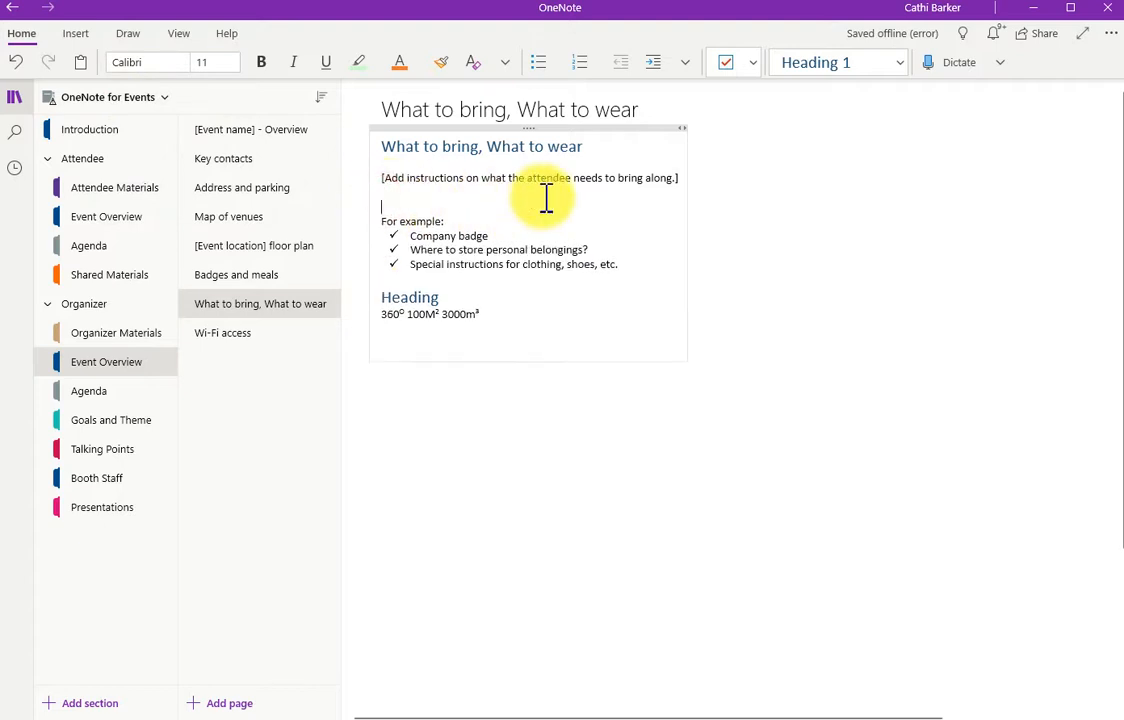
{"action": "key", "text": "Return"}
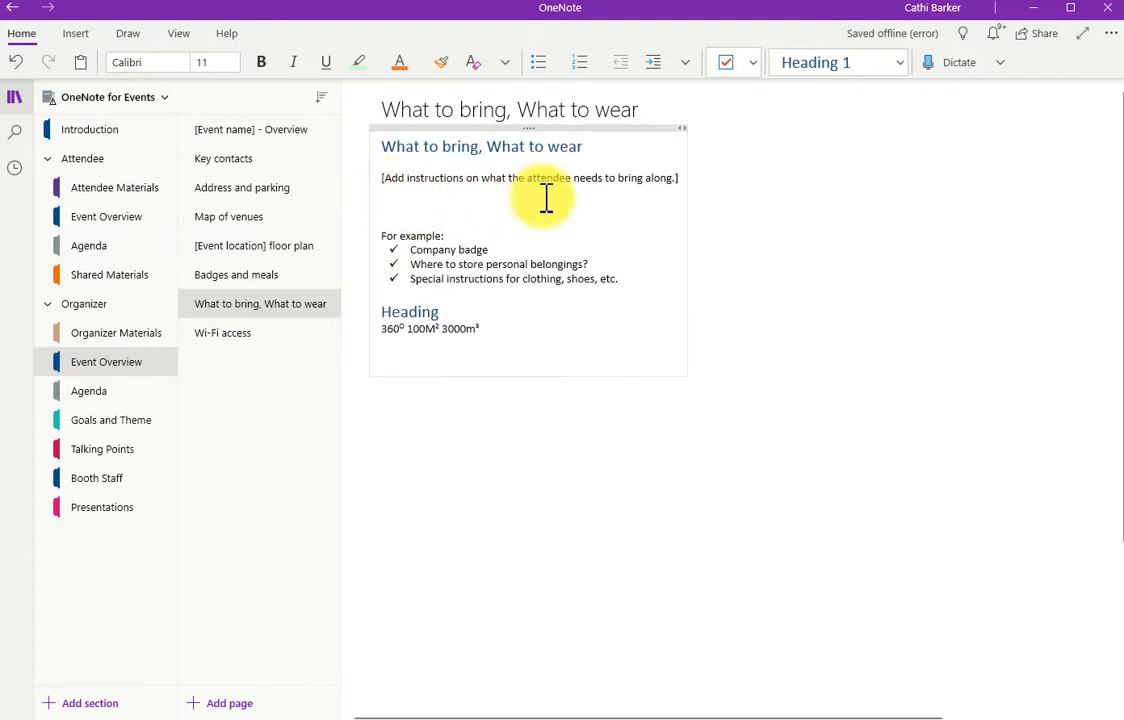
{"action": "left_click", "coordinate": [81, 63]}
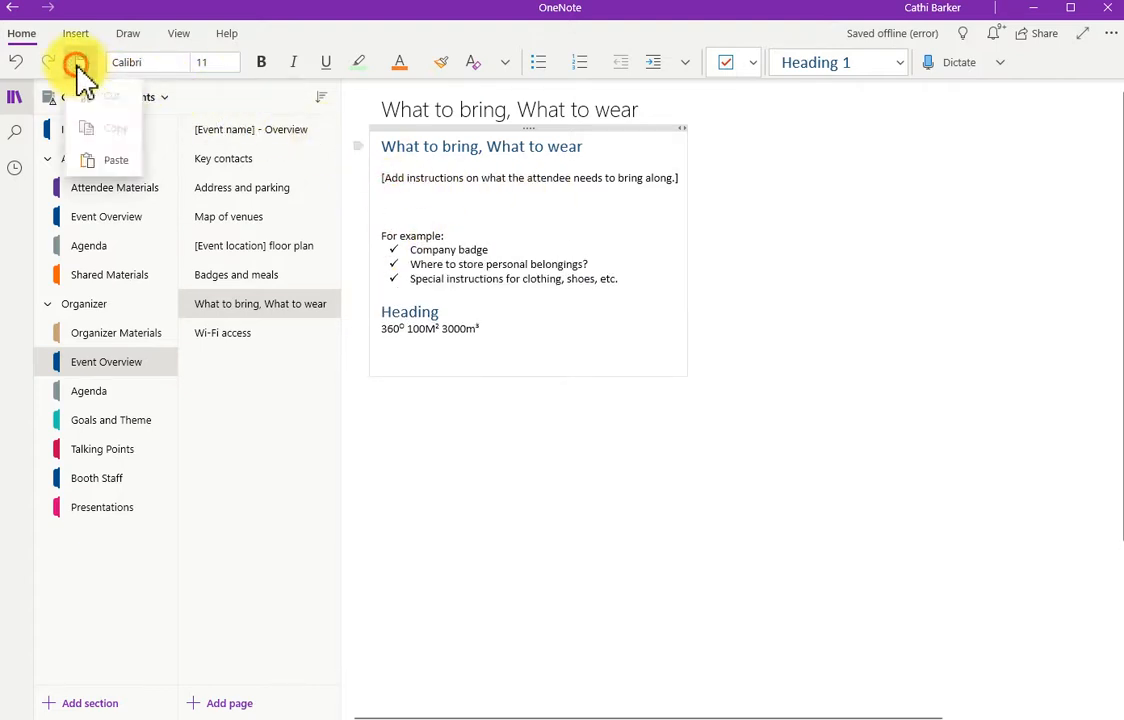
{"action": "left_click", "coordinate": [113, 162]}
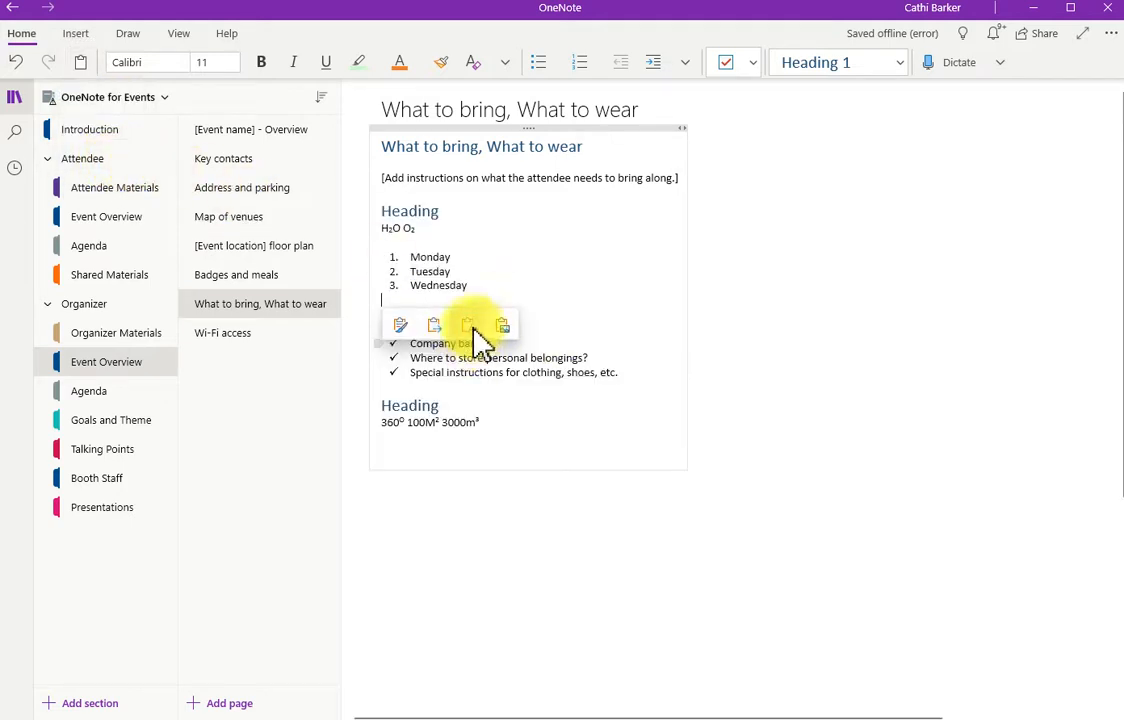
{"action": "left_click", "coordinate": [444, 288]}
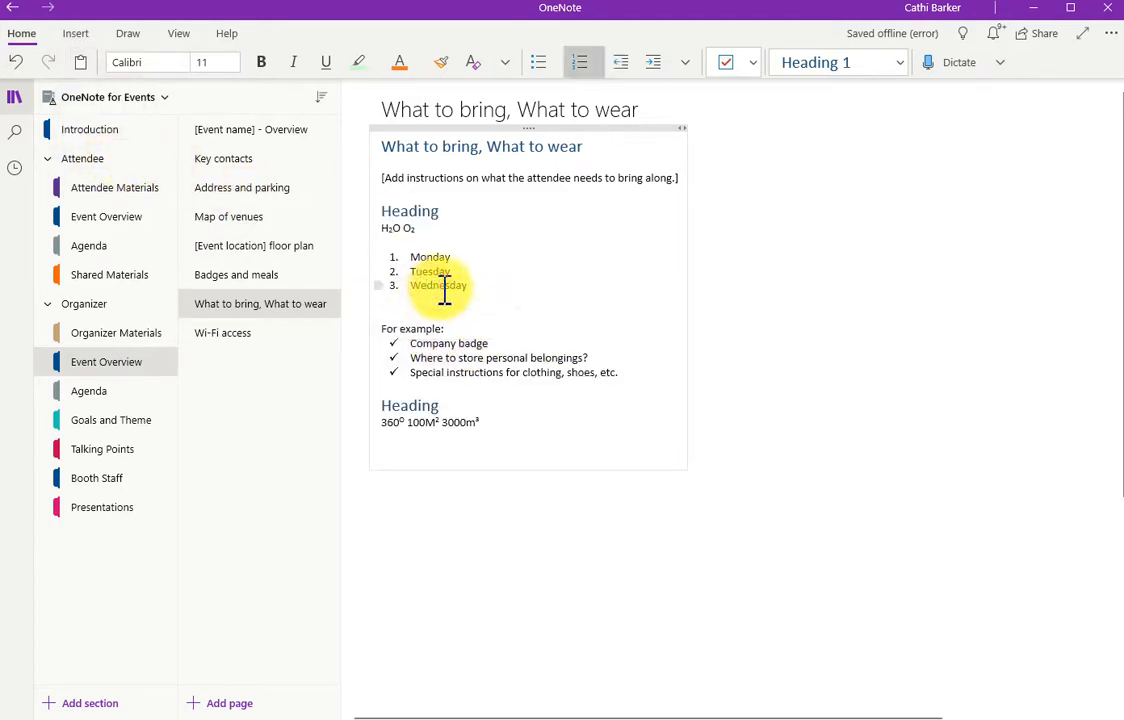
- View the cut, copy and paste commands available for the "Heading" line above H₂O
{"action": "left_click", "coordinate": [364, 211]}
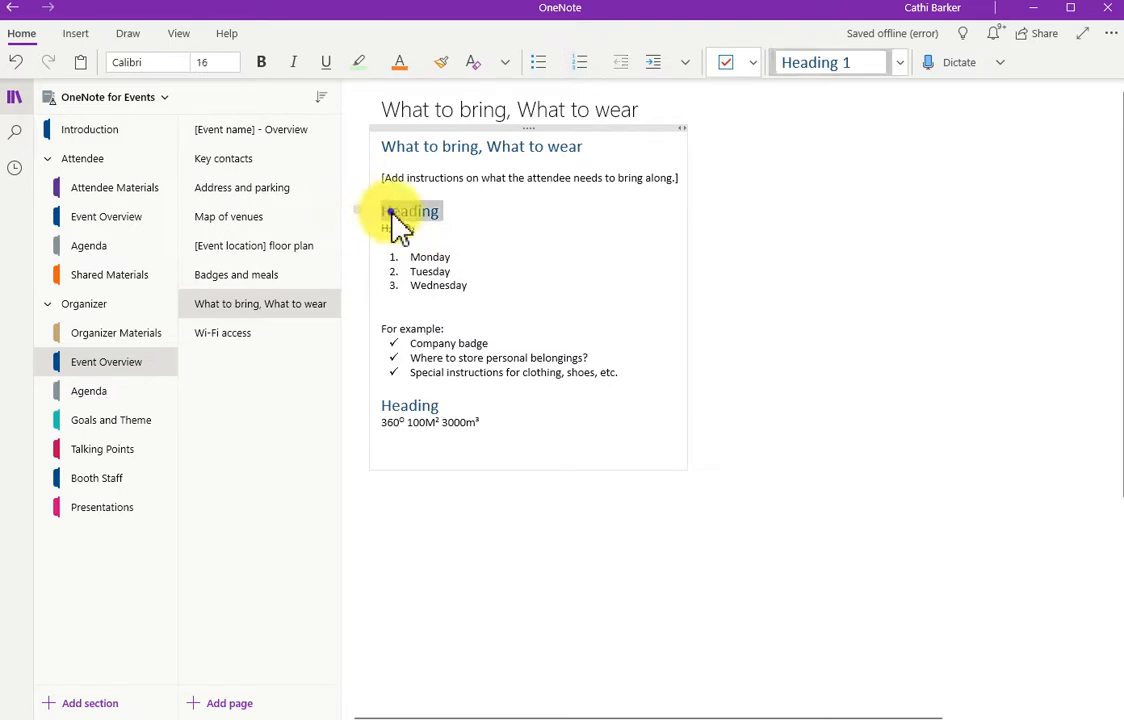
{"action": "right_click", "coordinate": [390, 210]}
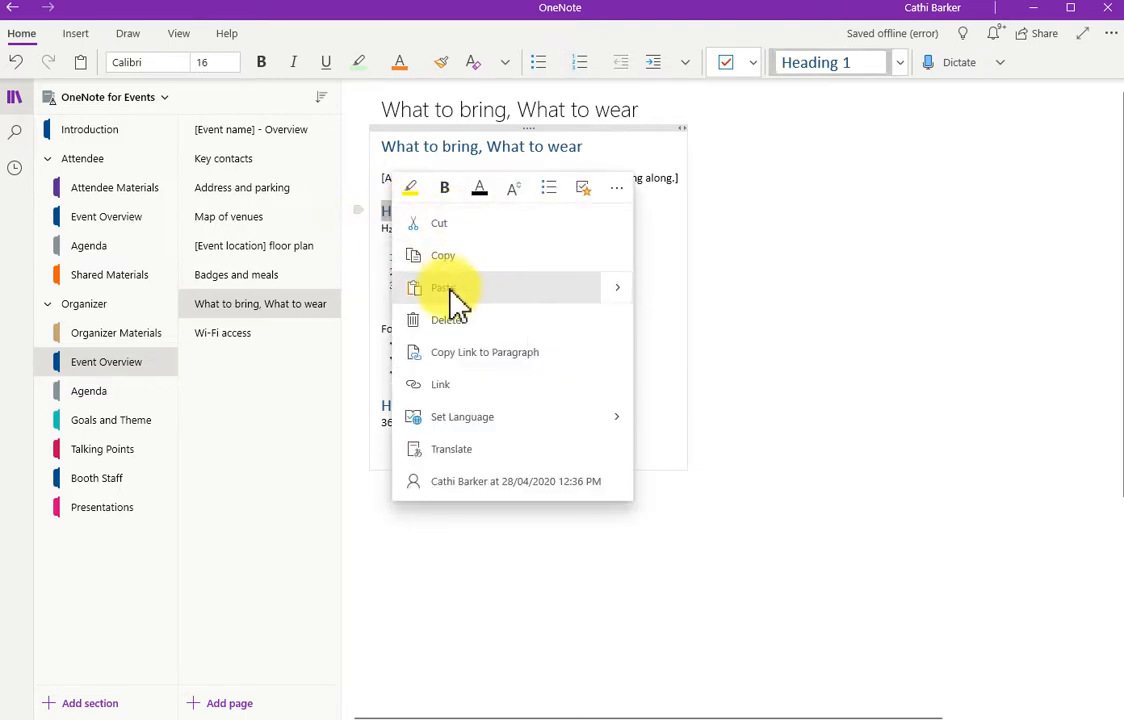
{"action": "left_click", "coordinate": [660, 241]}
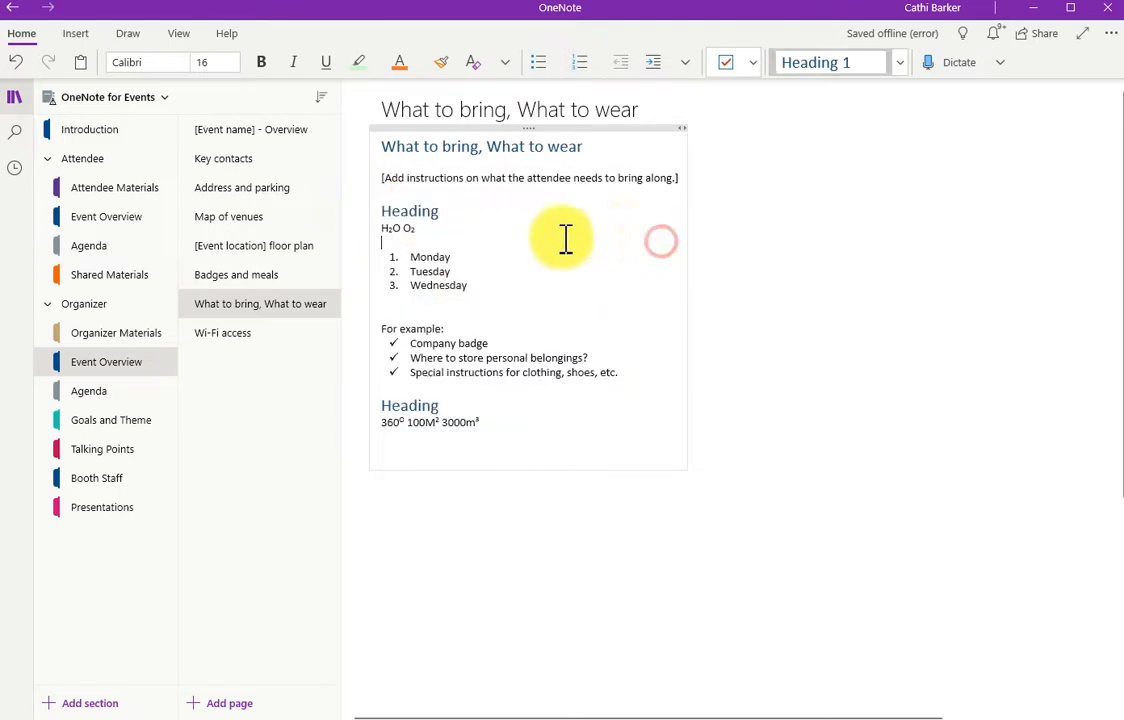
{"action": "left_click", "coordinate": [433, 213]}
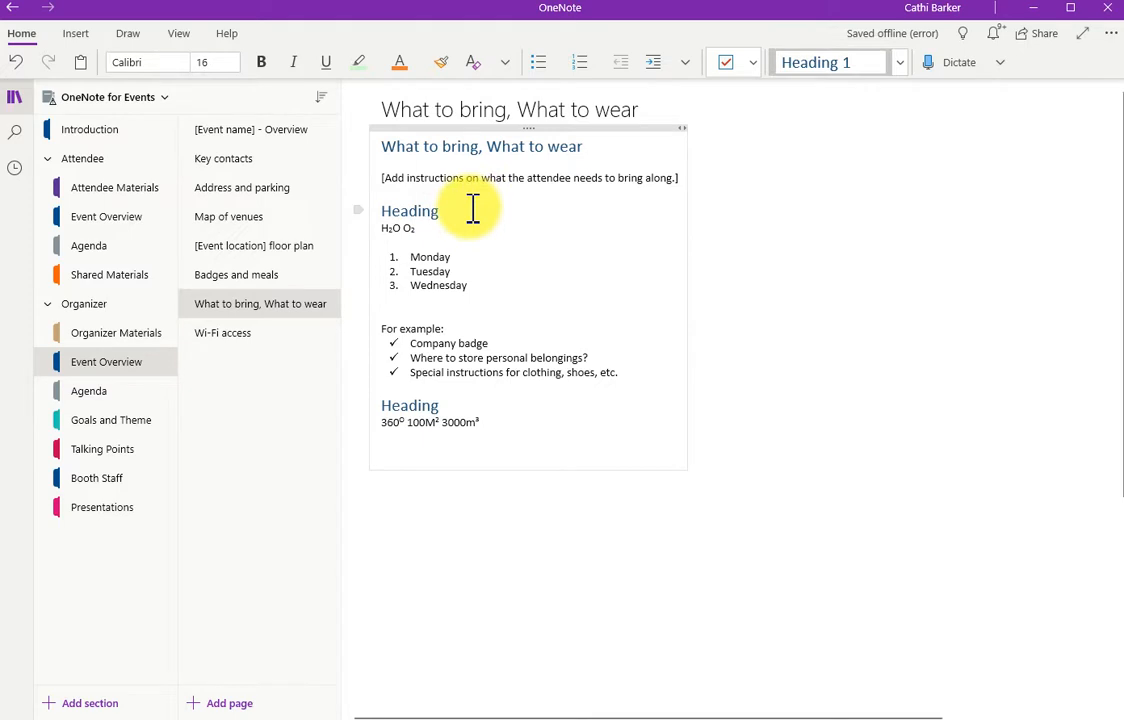